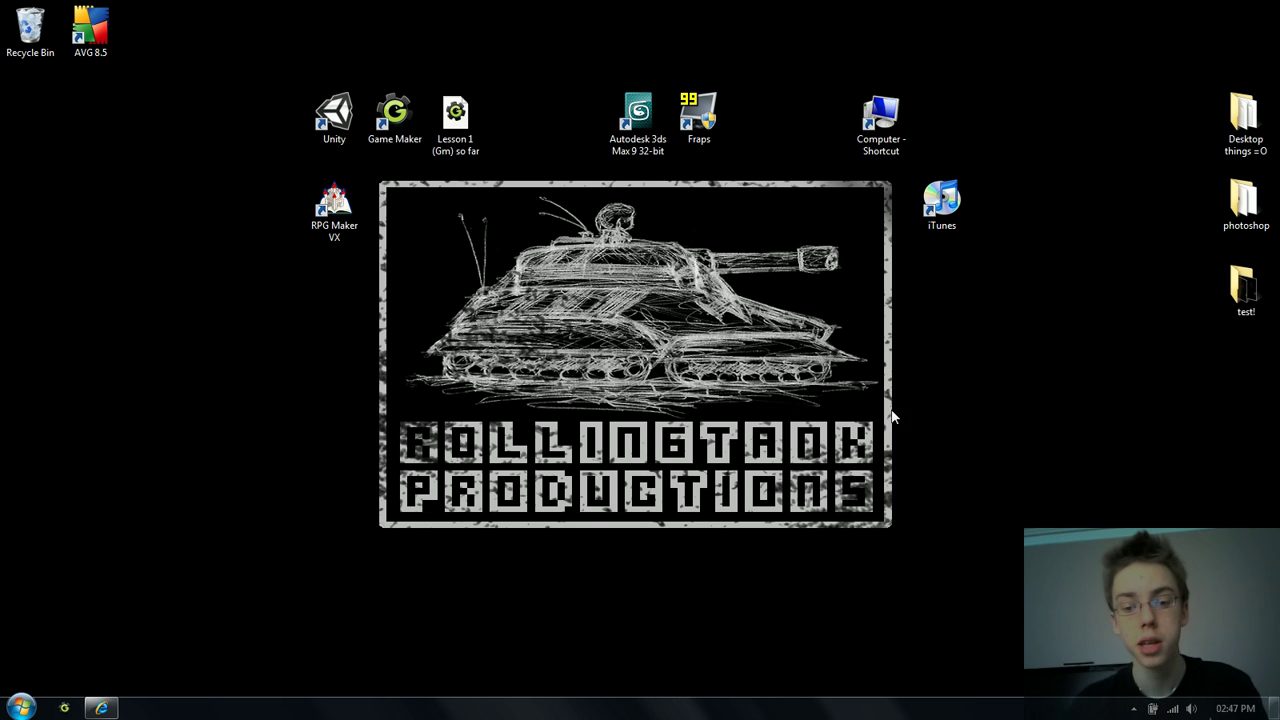
Restore the minimized Internet Explorer window showing the YoYo Games home page.
{"action": "mouse_move", "coordinate": [914, 541]}
{"action": "left_mouse_down"}
{"action": "mouse_move", "coordinate": [307, 92]}
{"action": "mouse_move", "coordinate": [376, 178]}
{"action": "mouse_move", "coordinate": [909, 537]}
{"action": "left_mouse_up"}
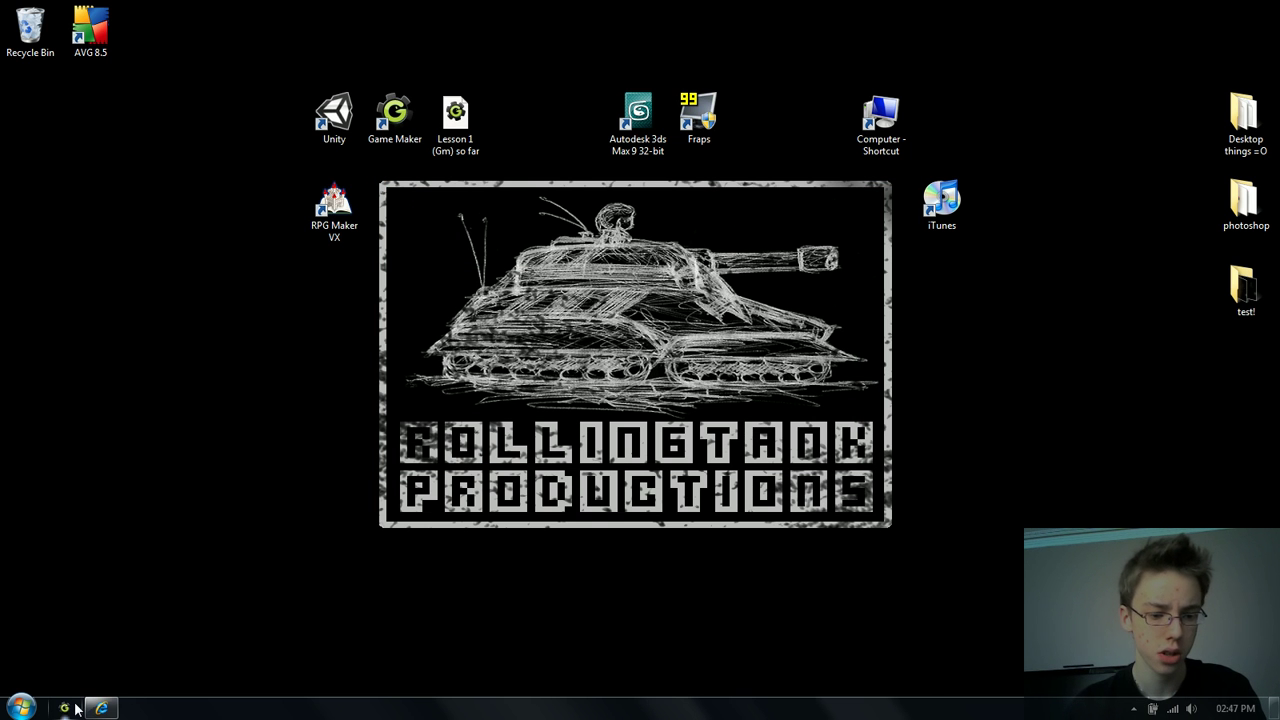
{"action": "mouse_move", "coordinate": [101, 708]}
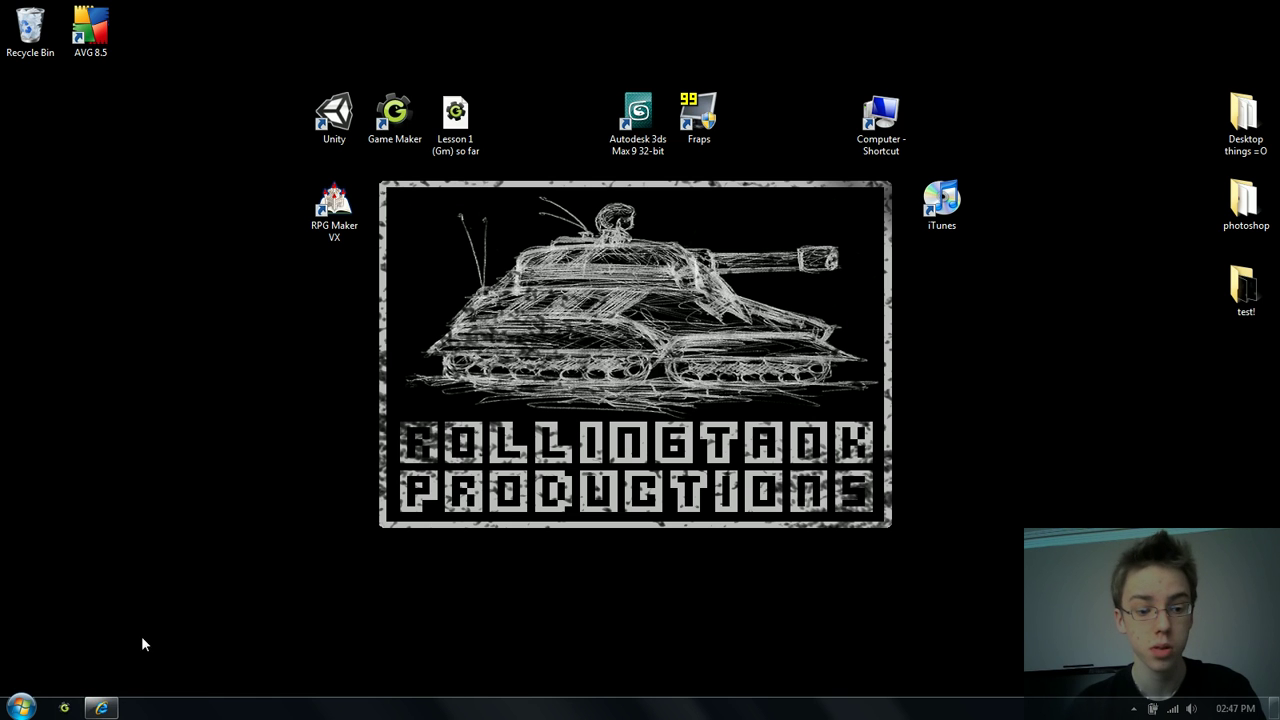
{"action": "left_click", "coordinate": [101, 708]}
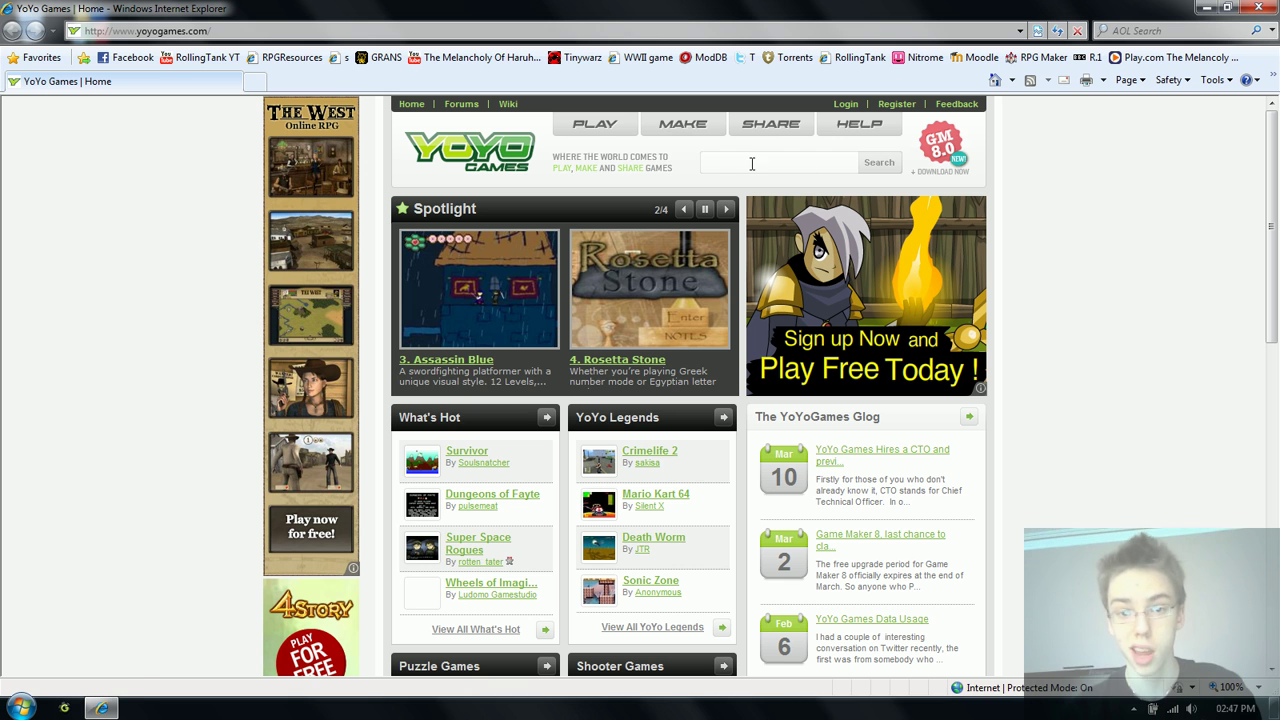
Browse via MAKE to the Game Maker 8 download page, then close Internet Explorer.
{"action": "left_click", "coordinate": [709, 134]}
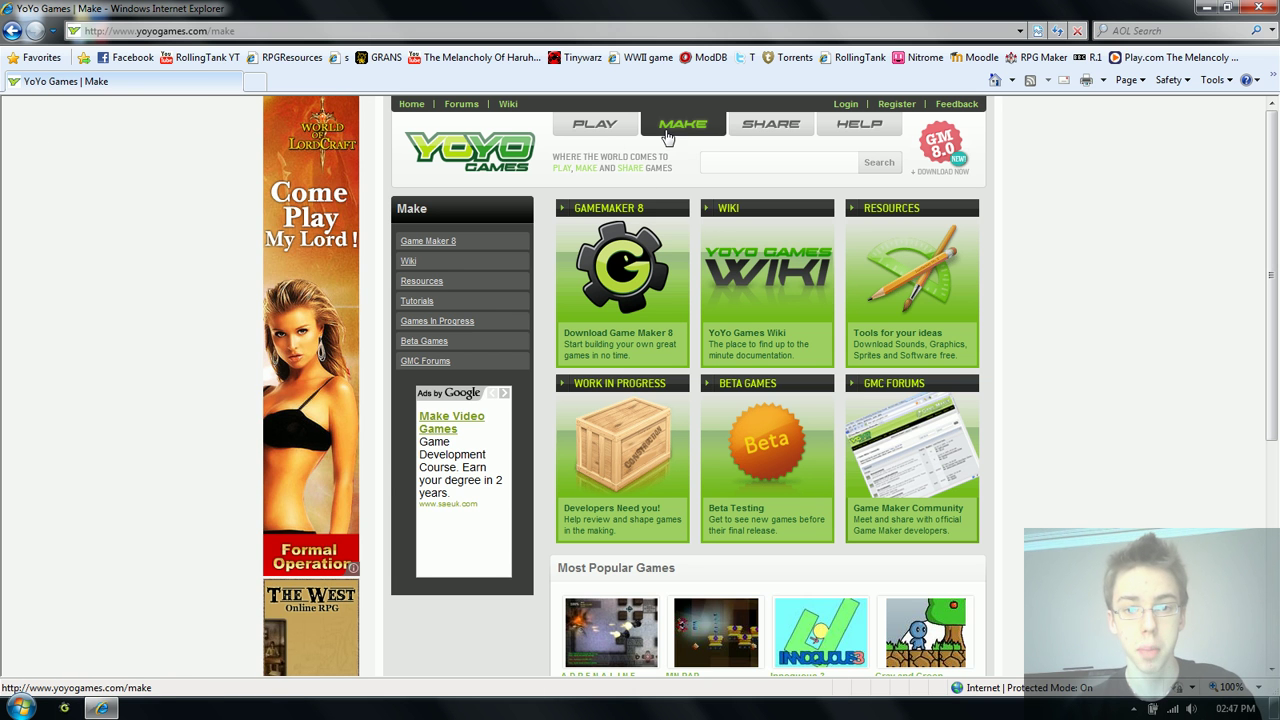
{"action": "left_click", "coordinate": [562, 262]}
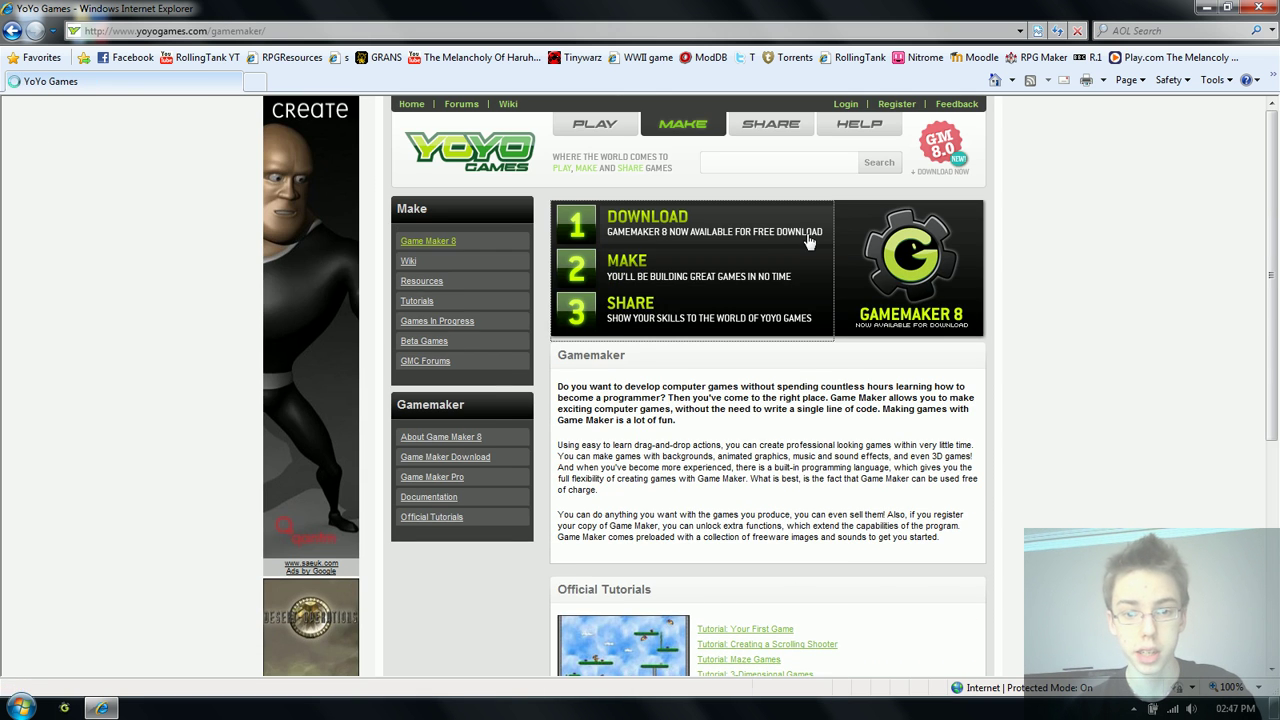
{"action": "left_click", "coordinate": [808, 241]}
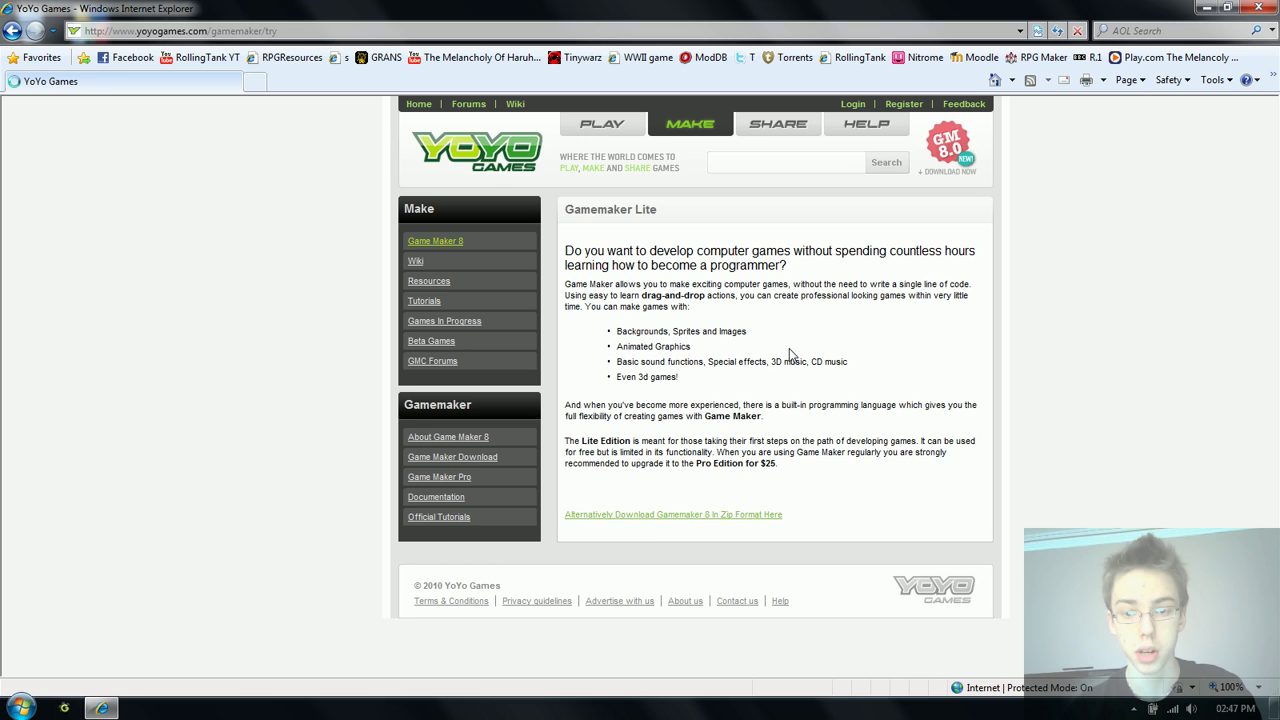
{"action": "scroll", "coordinate": [770, 433], "scroll_direction": "down", "scroll_amount": 2}
{"action": "scroll", "coordinate": [873, 440], "scroll_direction": "up", "scroll_amount": 1}
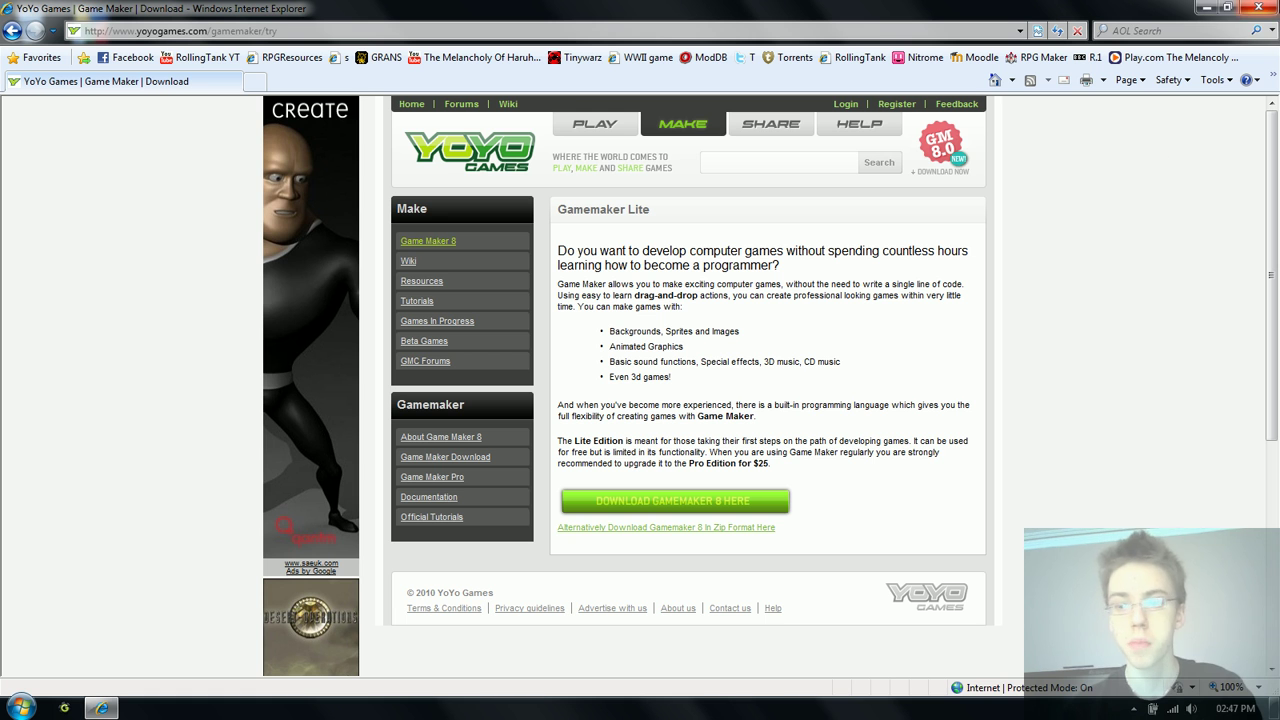
{"action": "left_click", "coordinate": [1270, 9]}
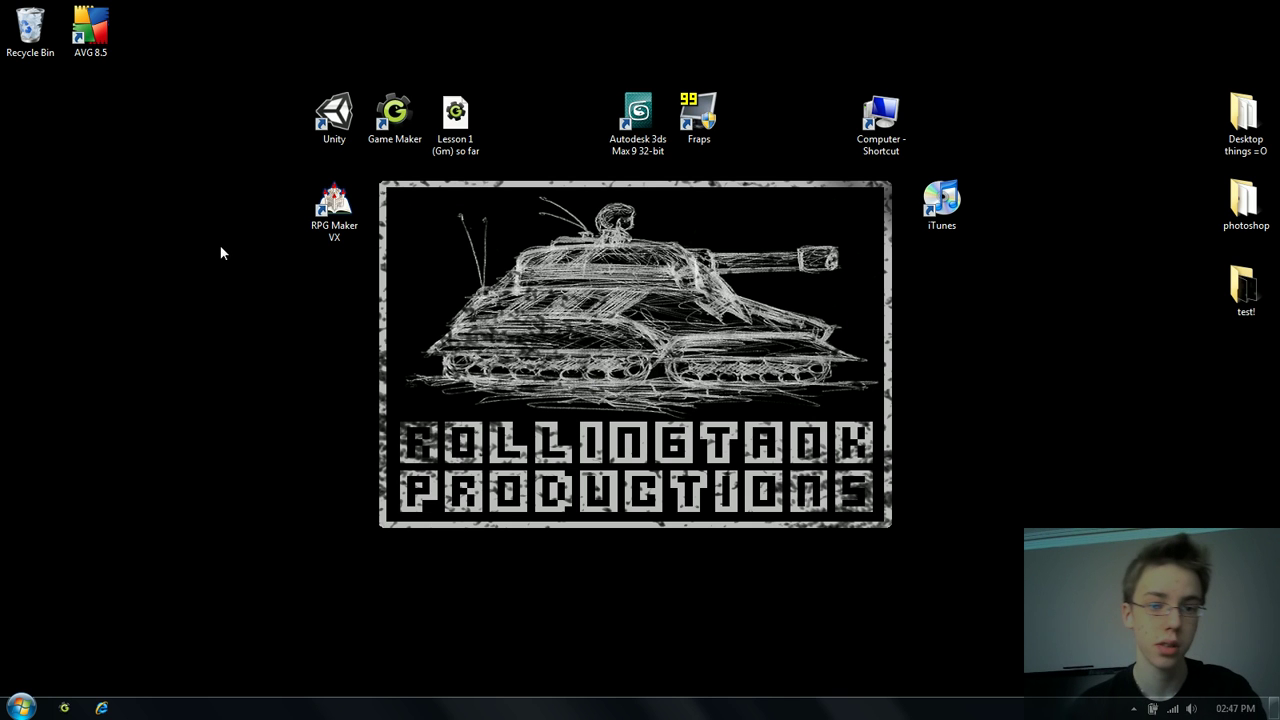
Open the 'Lesson 1 (Gm) so far' project and run it to its PLAY screen.
{"action": "double_click", "coordinate": [470, 138]}
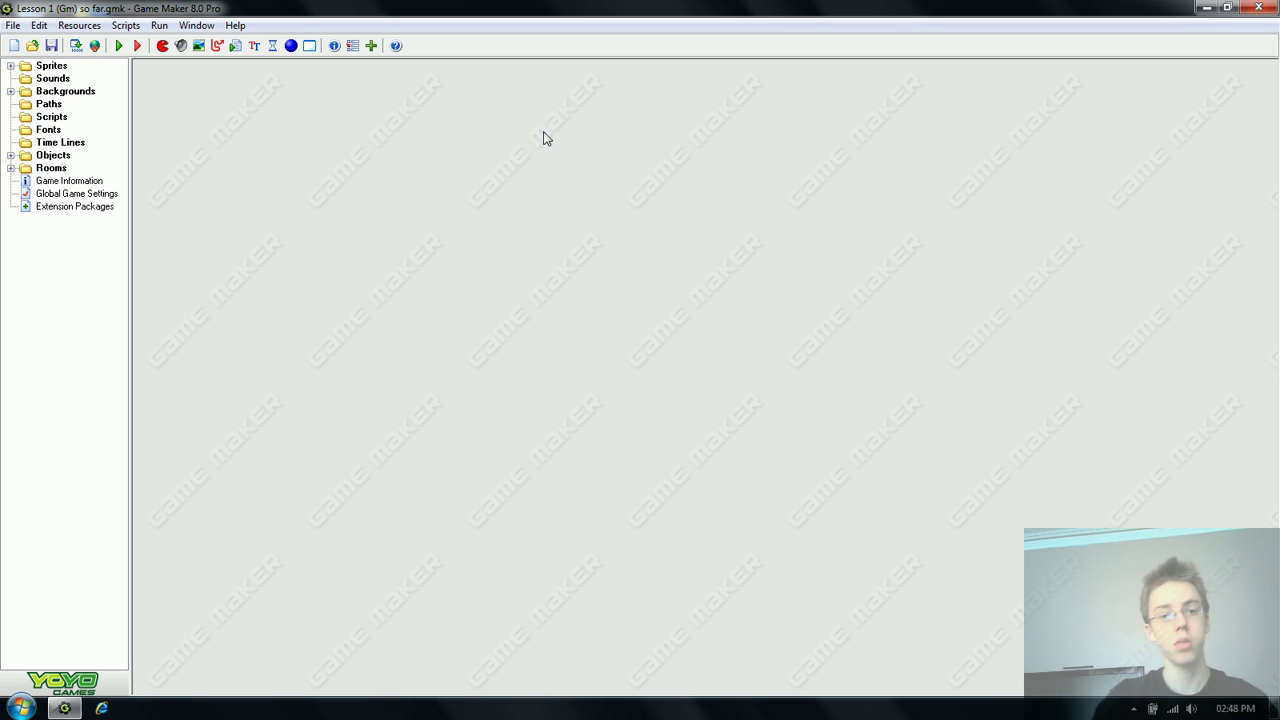
{"action": "left_click", "coordinate": [120, 46]}
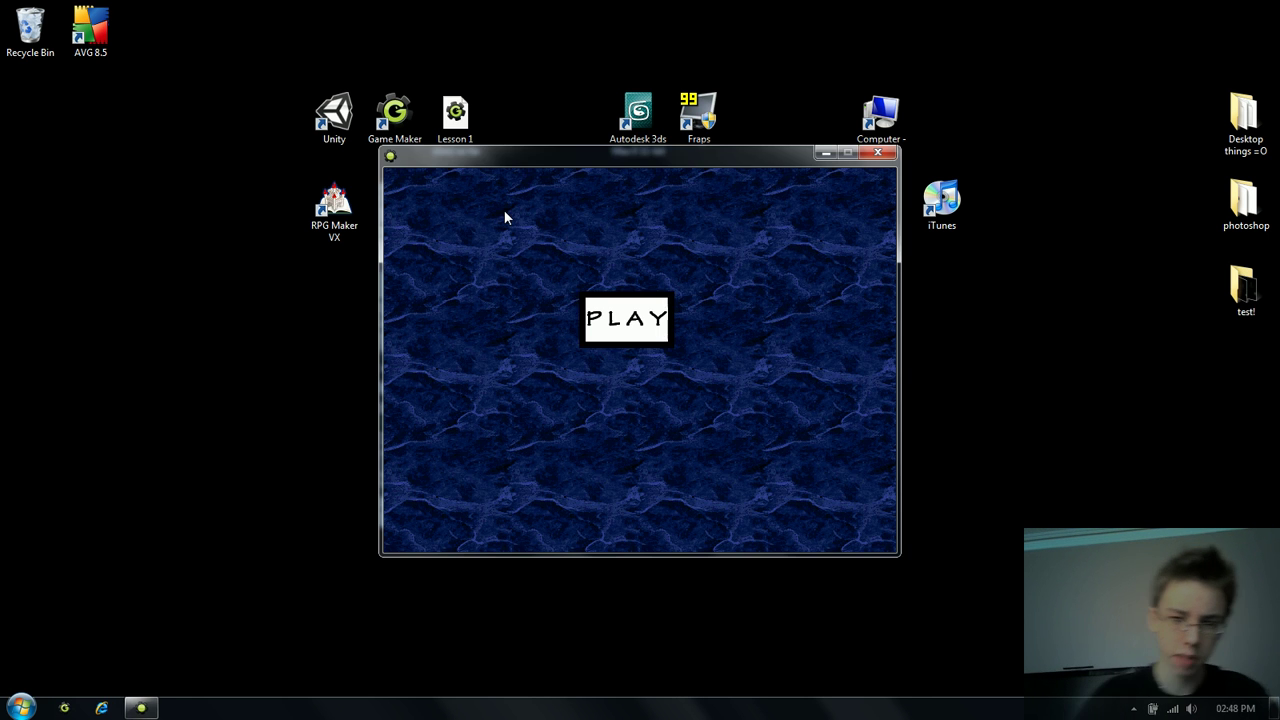
Start the Lesson 1 game, steer the ship left and right, quit with Esc, and close Game Maker.
{"action": "left_click", "coordinate": [620, 334]}
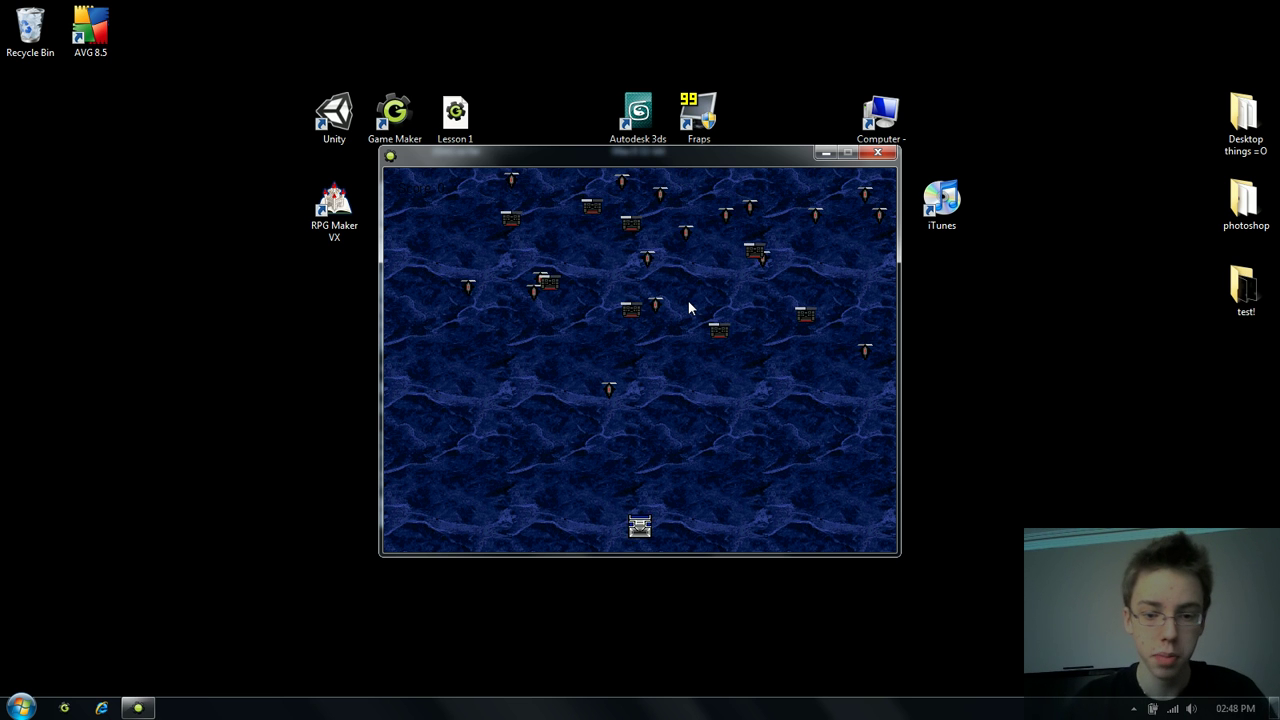
{"action": "key", "text": "Left"}
{"action": "key", "text": "Left"}
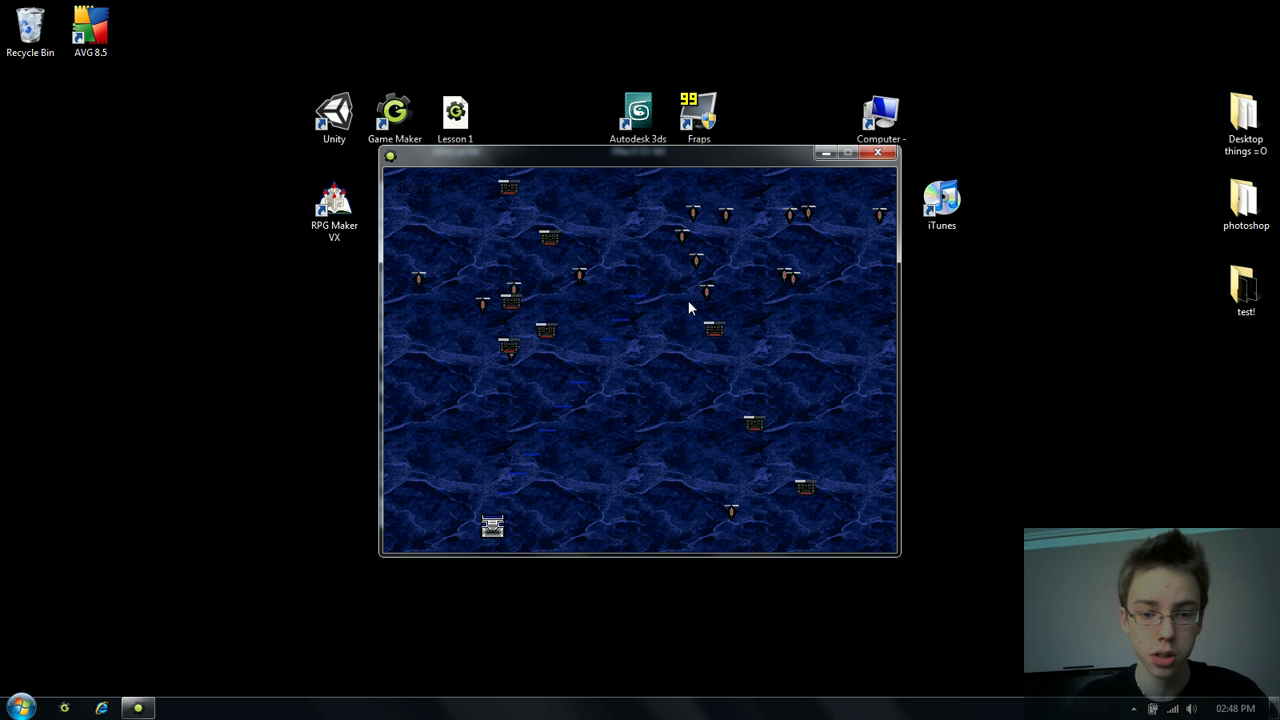
{"action": "key", "text": "Right"}
{"action": "key", "text": "Right"}
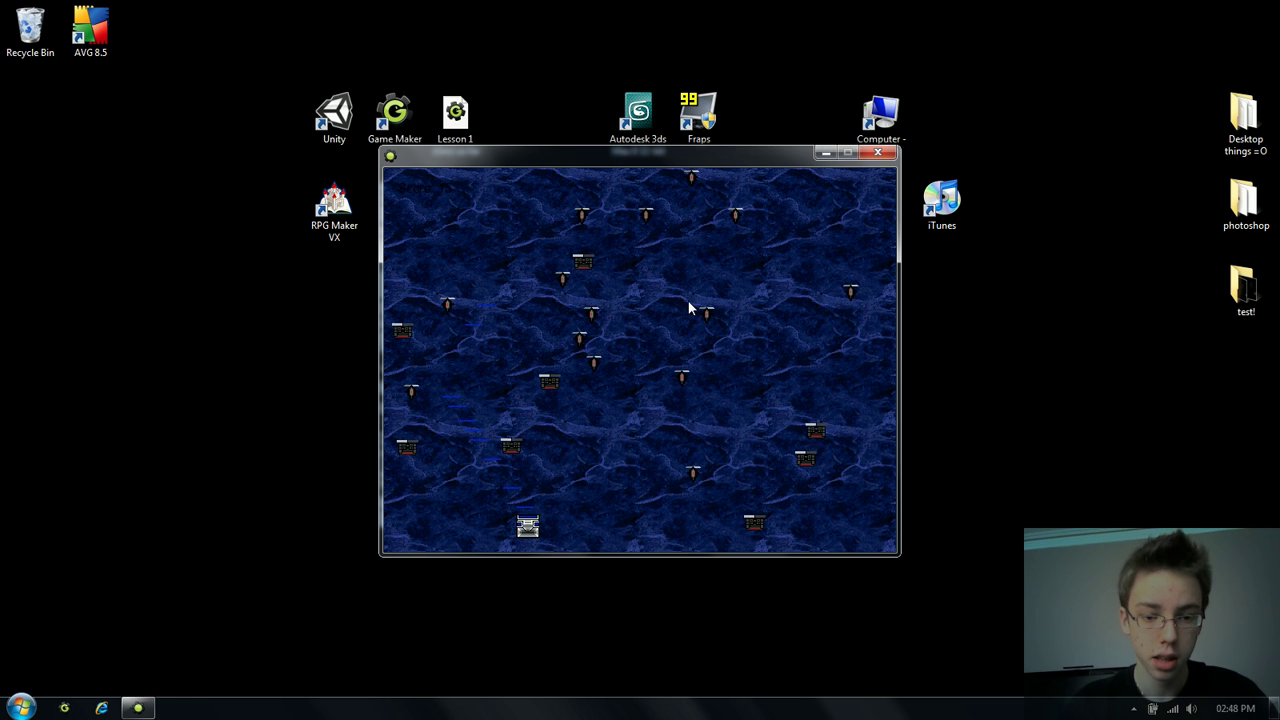
{"action": "key", "text": "Right"}
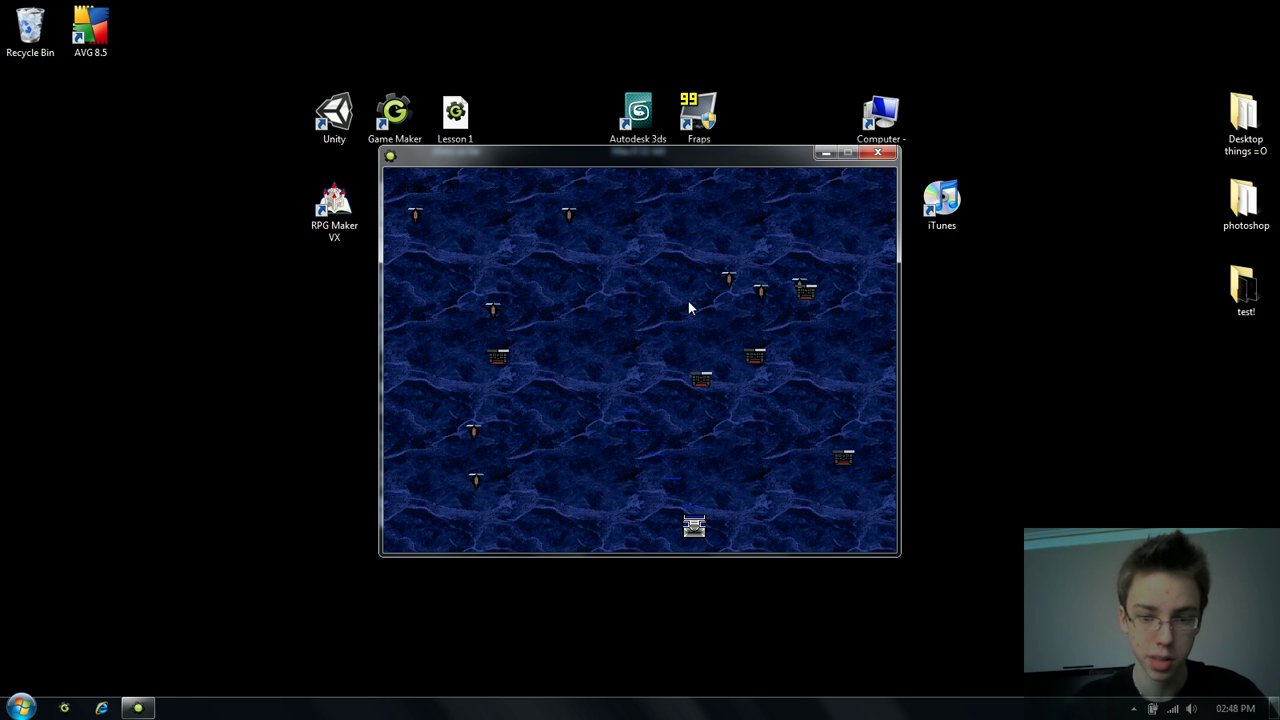
{"action": "key", "text": "Left"}
{"action": "key", "text": "Left"}
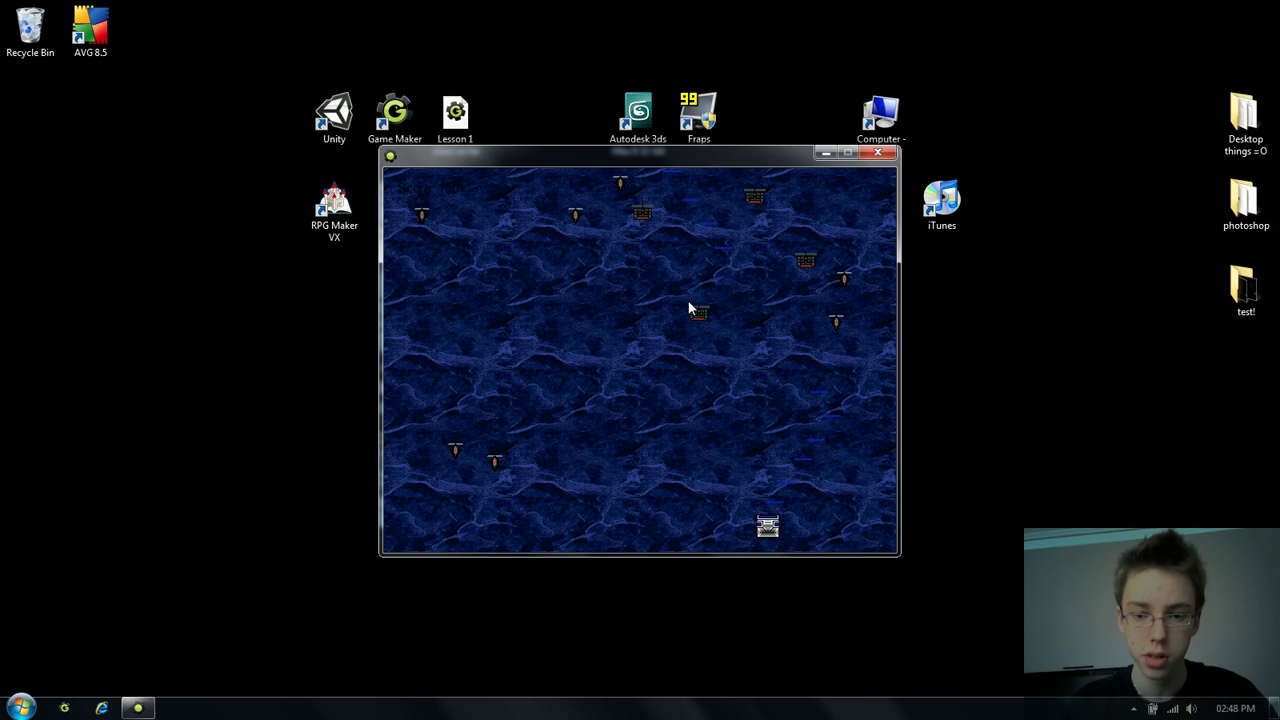
{"action": "key", "text": "Left"}
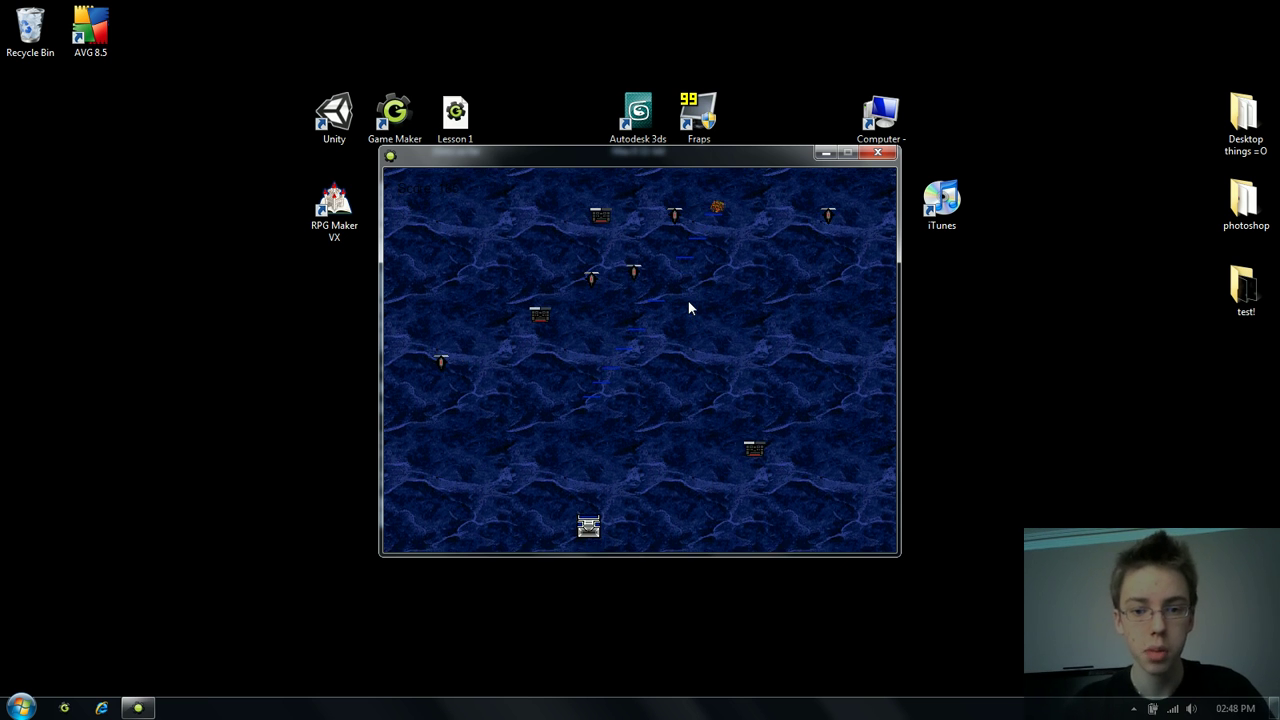
{"action": "key", "text": "Escape"}
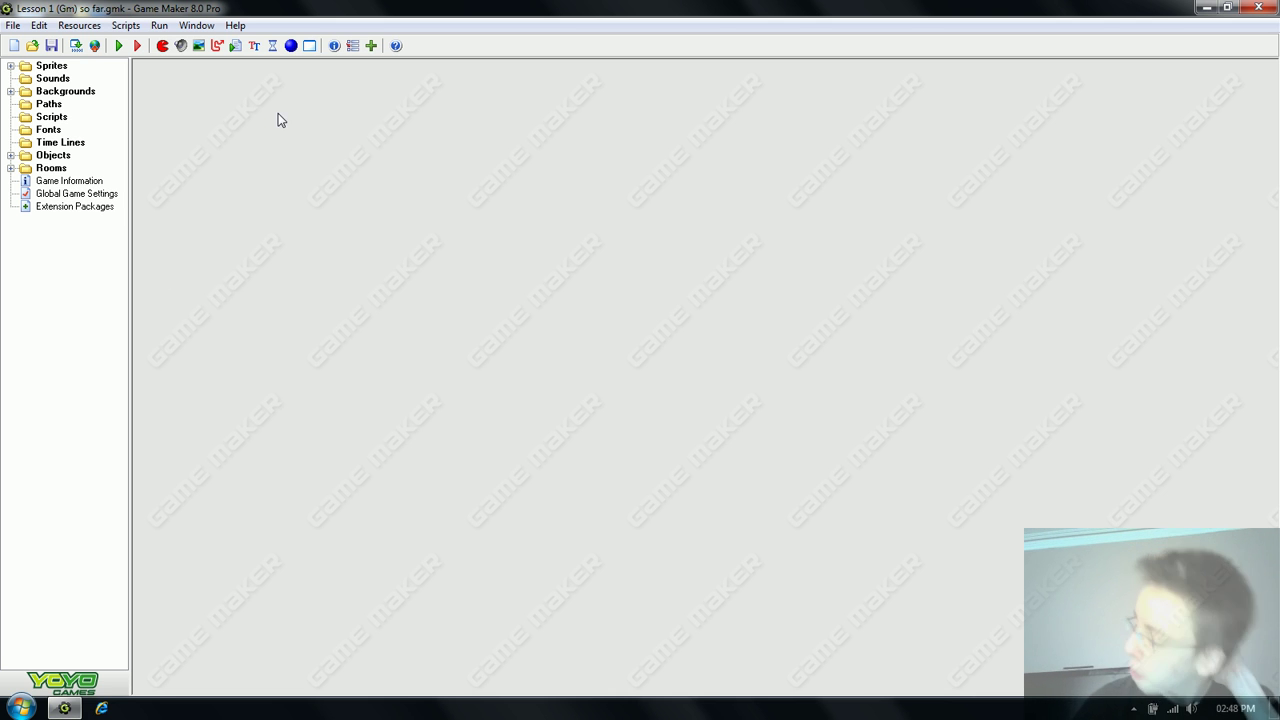
{"action": "left_click", "coordinate": [1260, 9]}
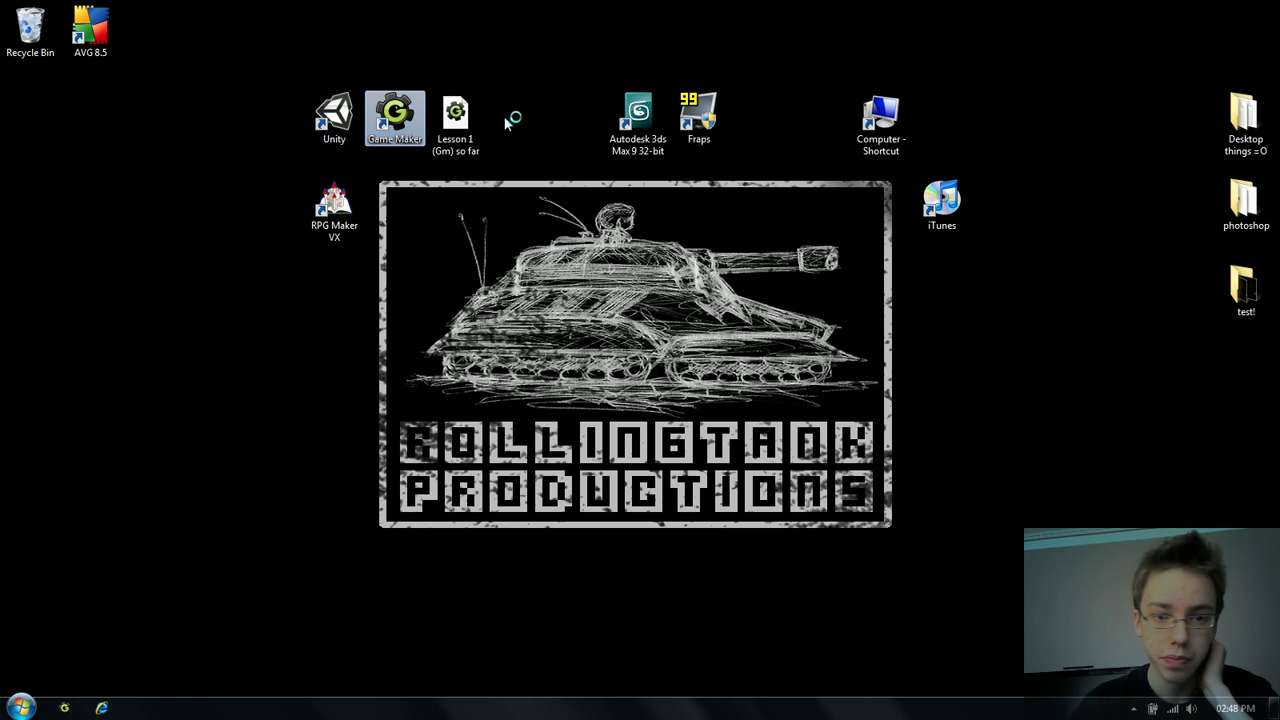
Launch Game Maker 8.0 Pro from its desktop shortcut with an empty new game.
{"action": "double_click", "coordinate": [400, 115]}
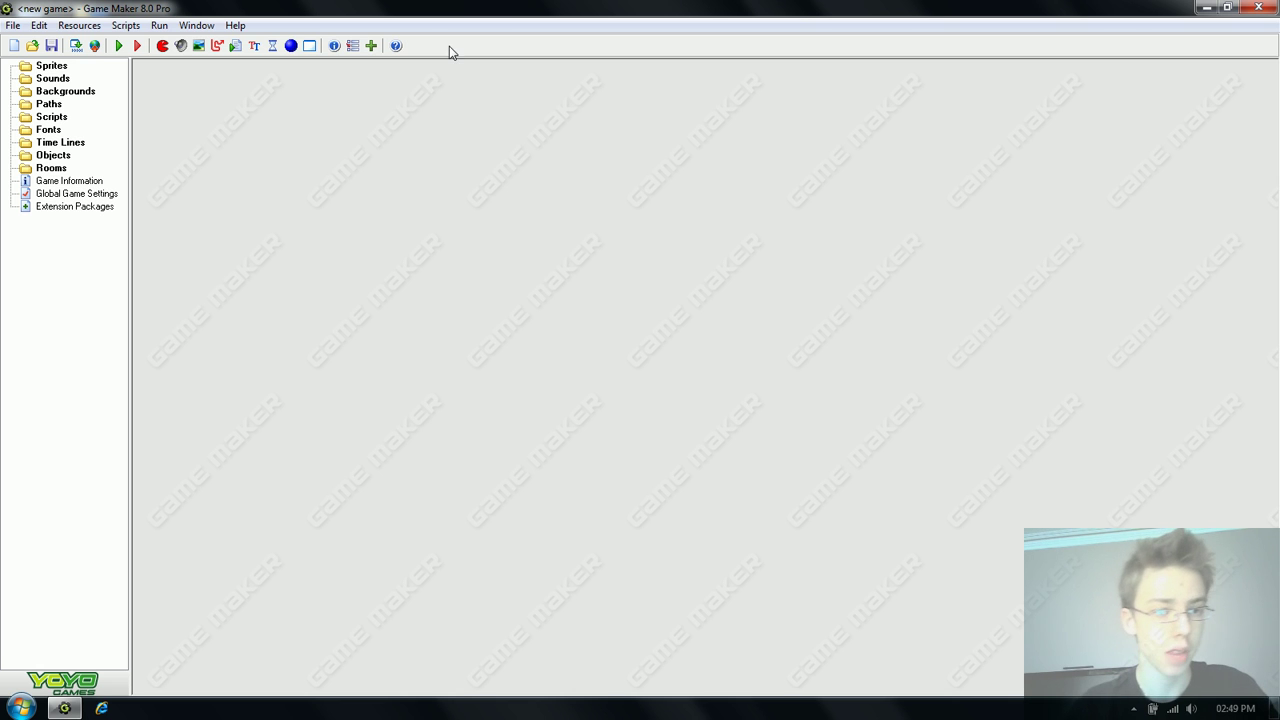
Add room0, review its tiles, settings and backgrounds tabs, and save it unchanged.
{"action": "left_click", "coordinate": [310, 47]}
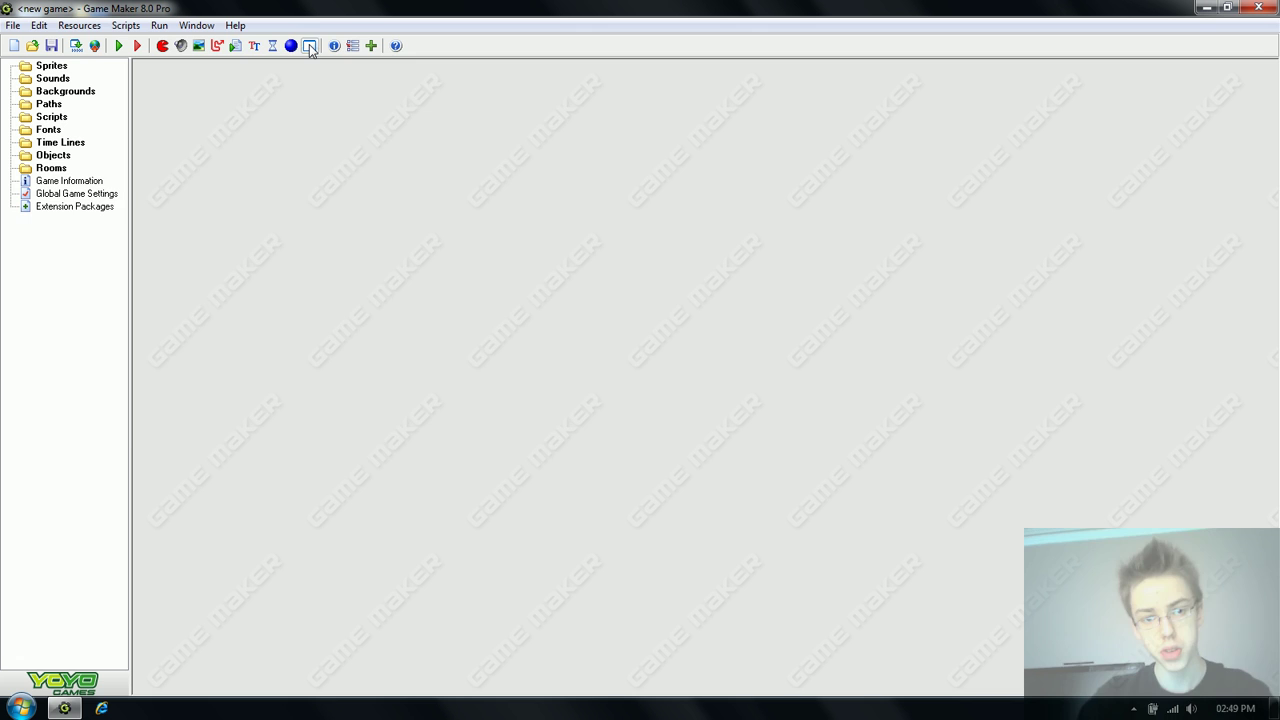
{"action": "left_click", "coordinate": [602, 74]}
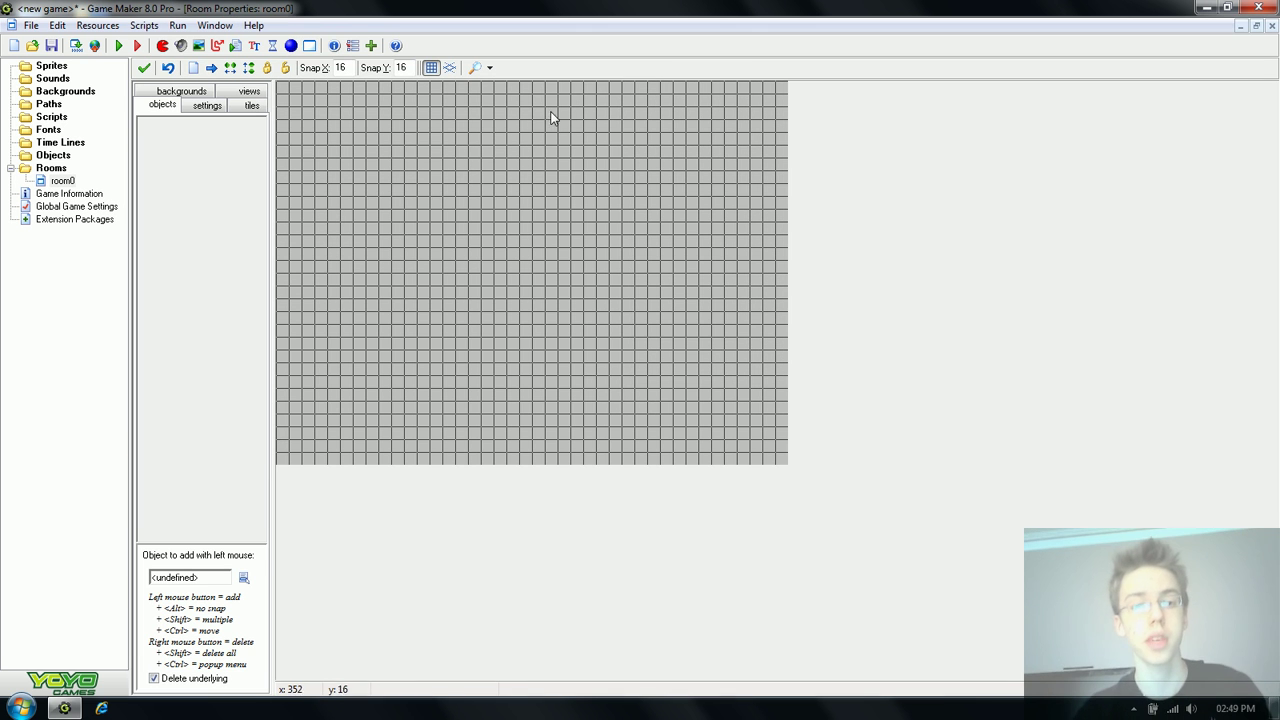
{"action": "left_click", "coordinate": [251, 105]}
{"action": "left_click", "coordinate": [207, 105]}
{"action": "left_click", "coordinate": [181, 91]}
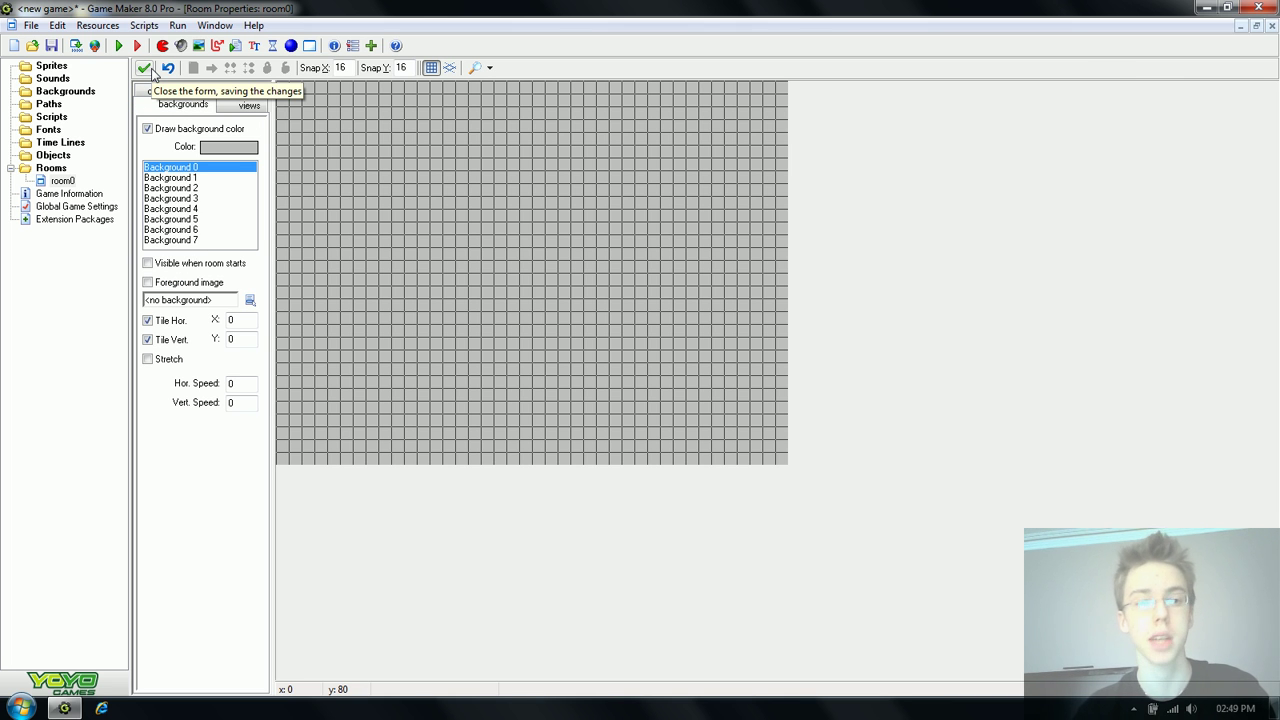
{"action": "left_click", "coordinate": [151, 70]}
Rename room0 to 'Game room'.
{"action": "right_click", "coordinate": [64, 181]}
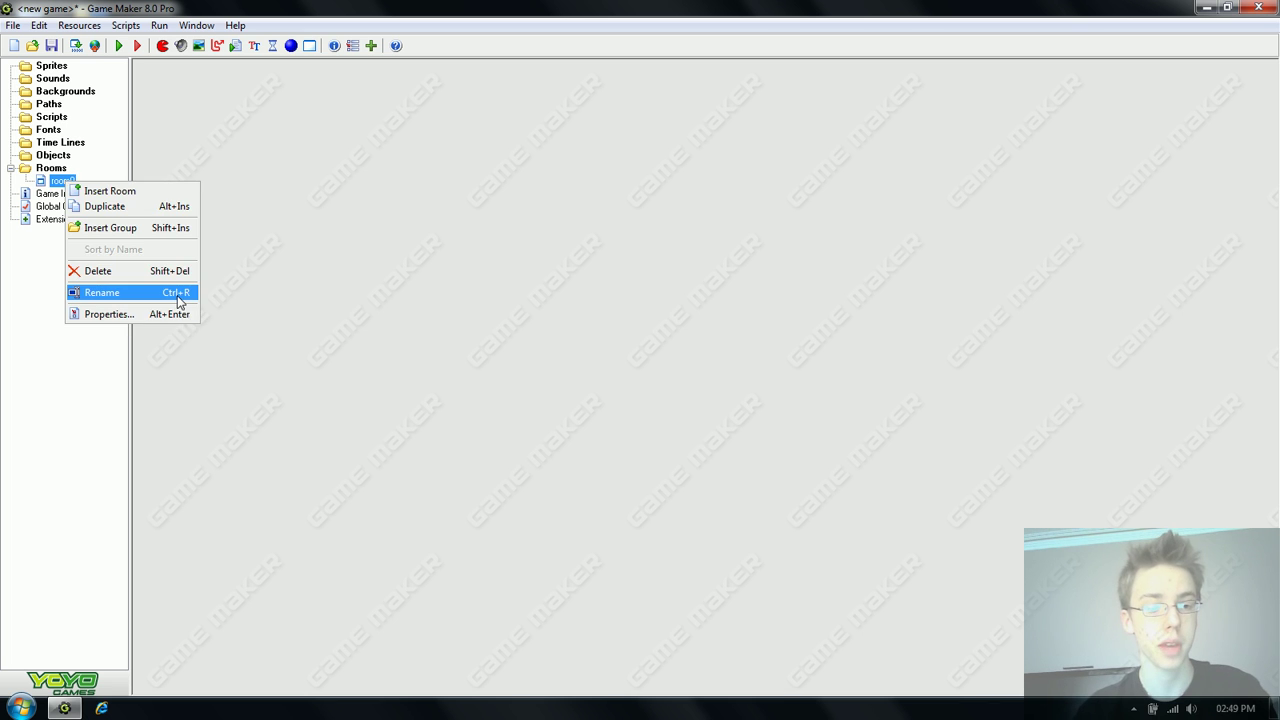
{"action": "left_click", "coordinate": [178, 294]}
{"action": "type", "text": "G"}
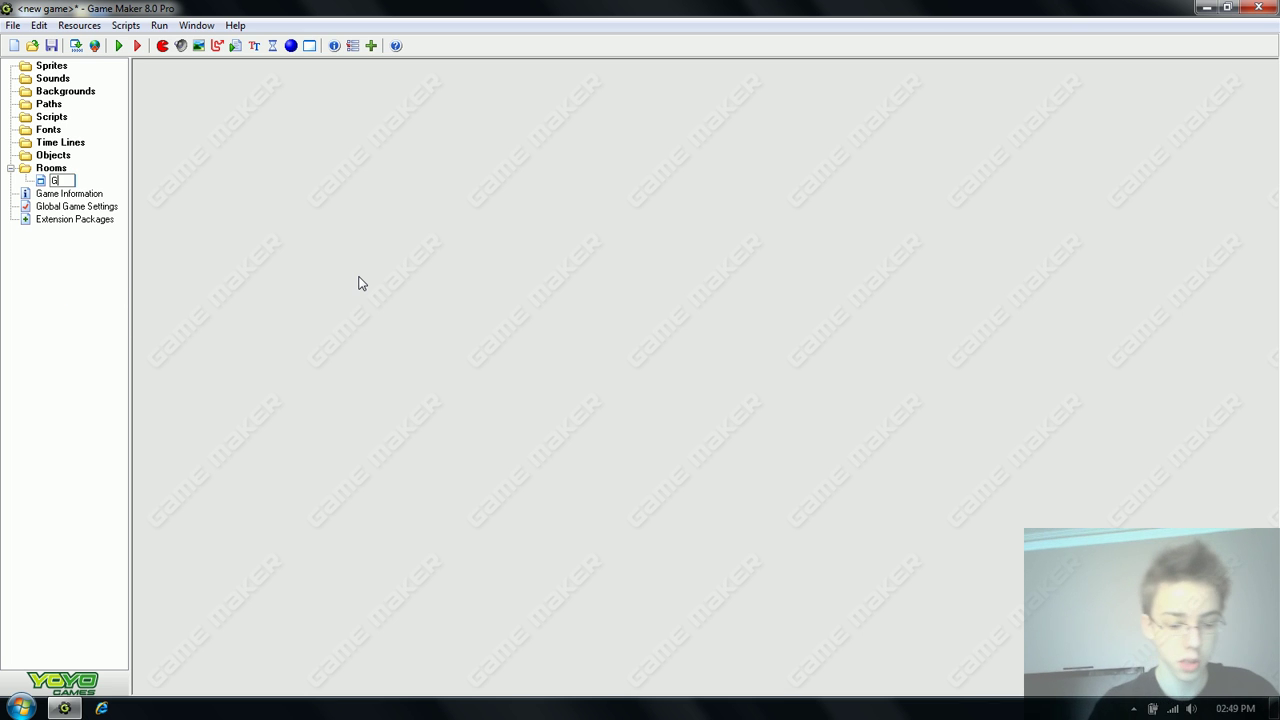
{"action": "type", "text": "ame ov"}
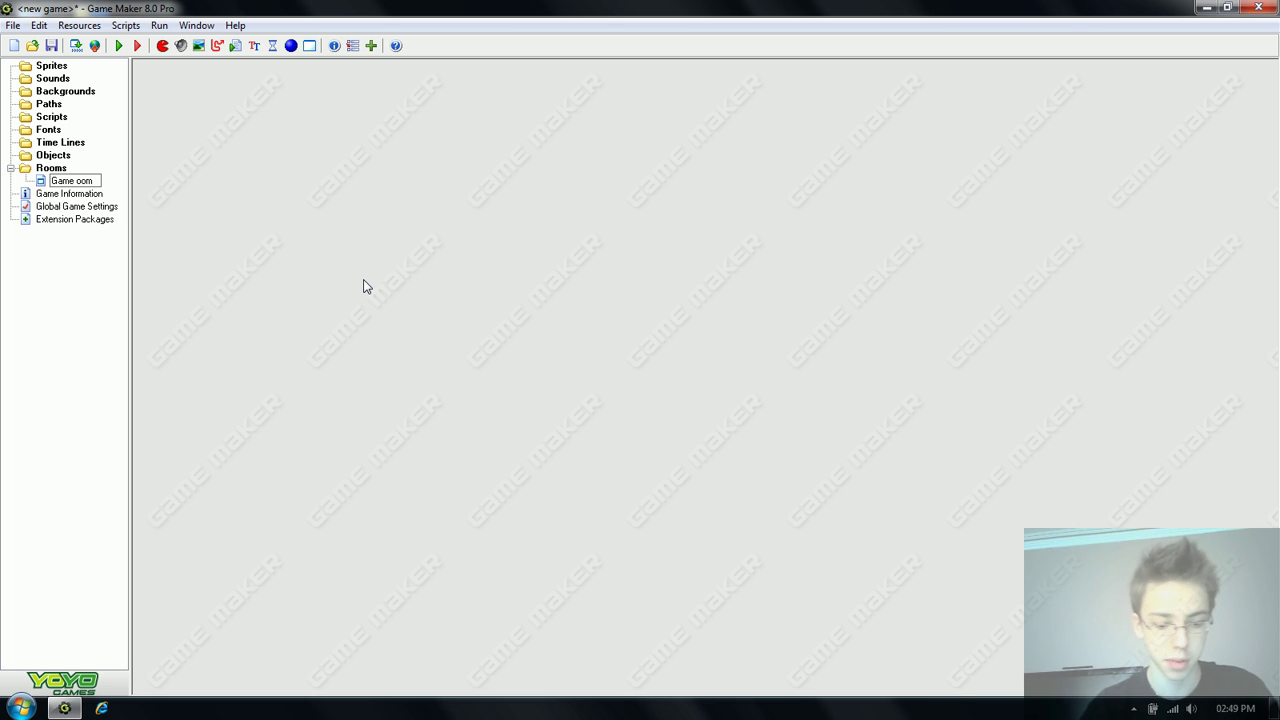
{"action": "type", "text": "r"}
{"action": "key", "text": "Return"}
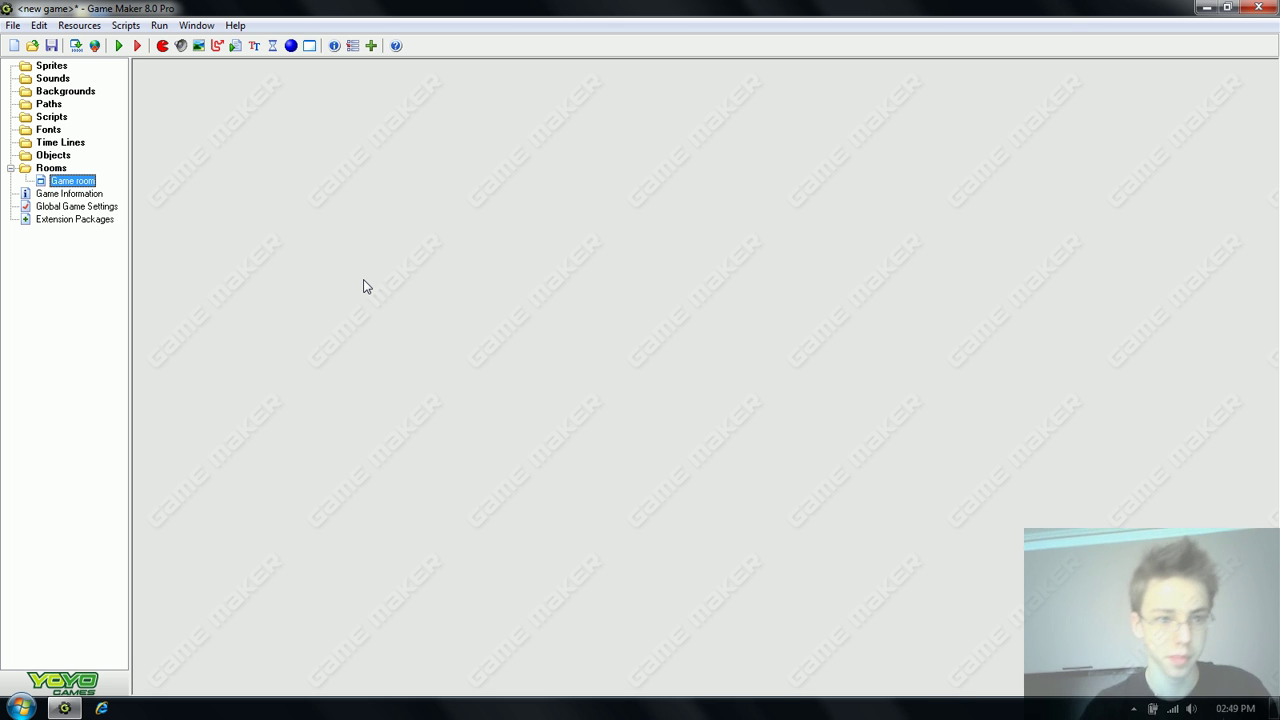
Create a new object and name it obj_ship.
{"action": "left_click", "coordinate": [291, 46]}
{"action": "double_click", "coordinate": [219, 117]}
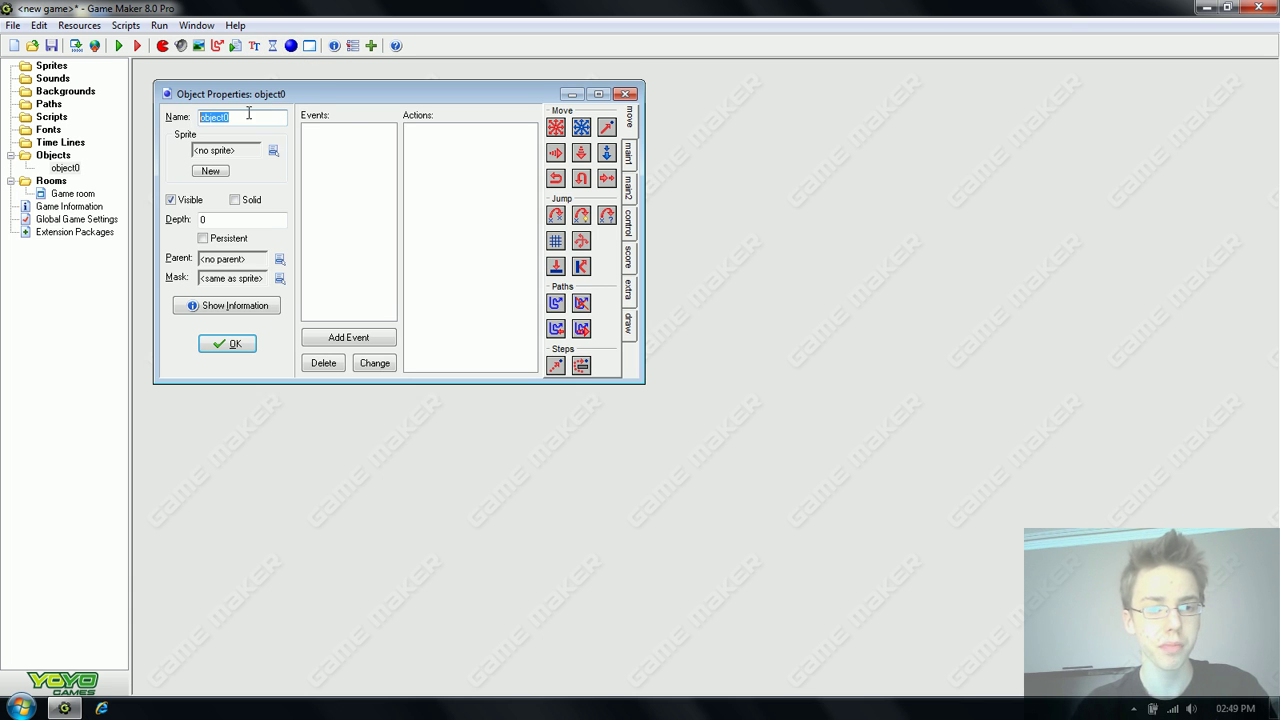
{"action": "type", "text": "obj_"}
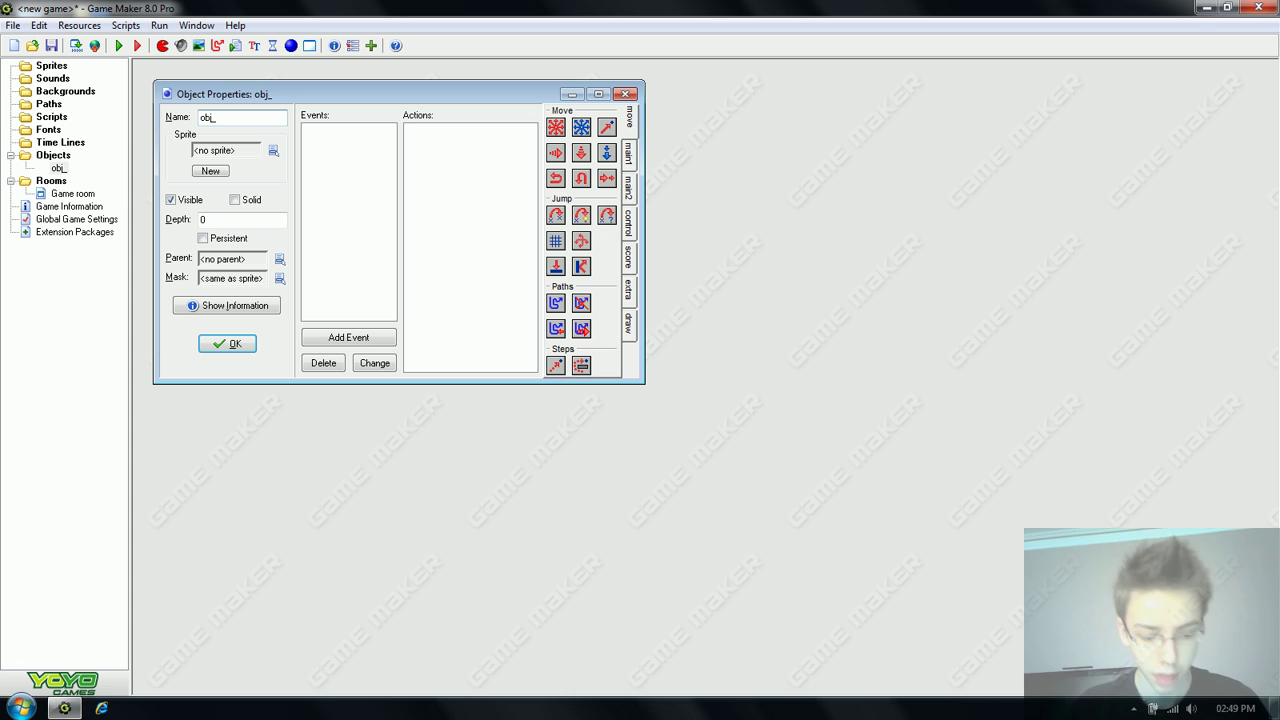
{"action": "type", "text": "ship"}
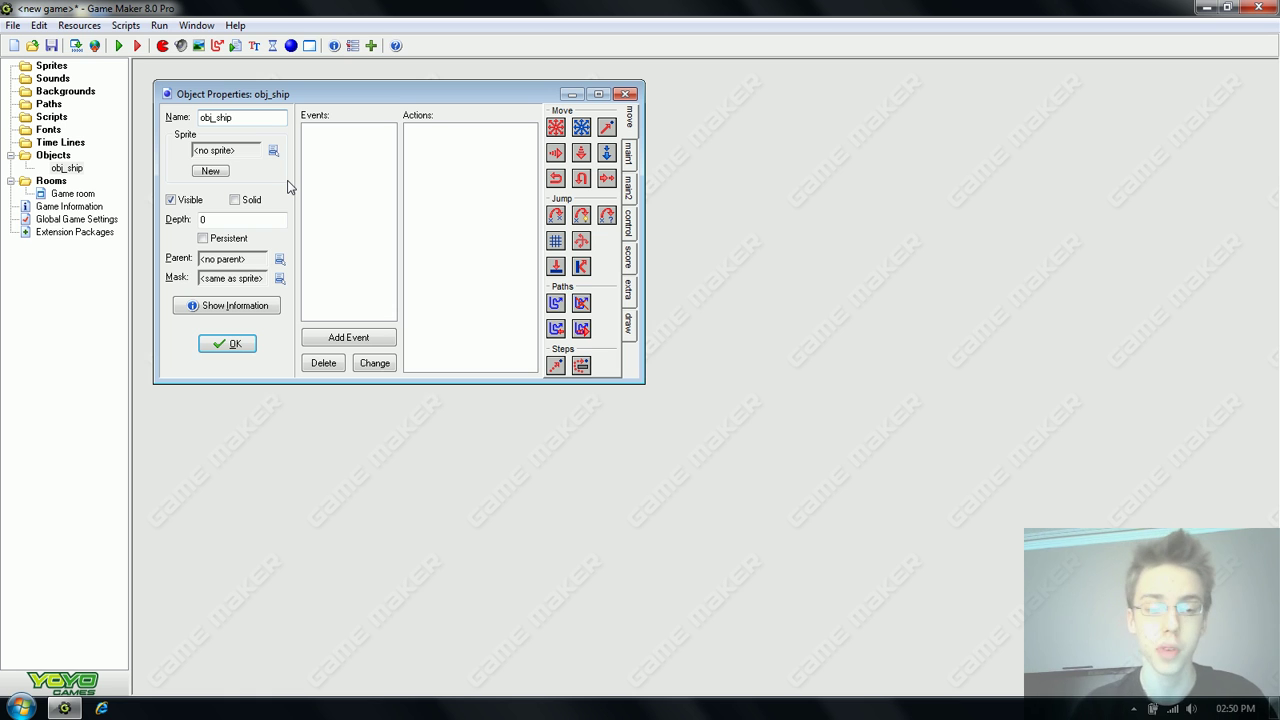
Check the empty sprite list and close obj_ship with no sprite assigned.
{"action": "left_click", "coordinate": [273, 152]}
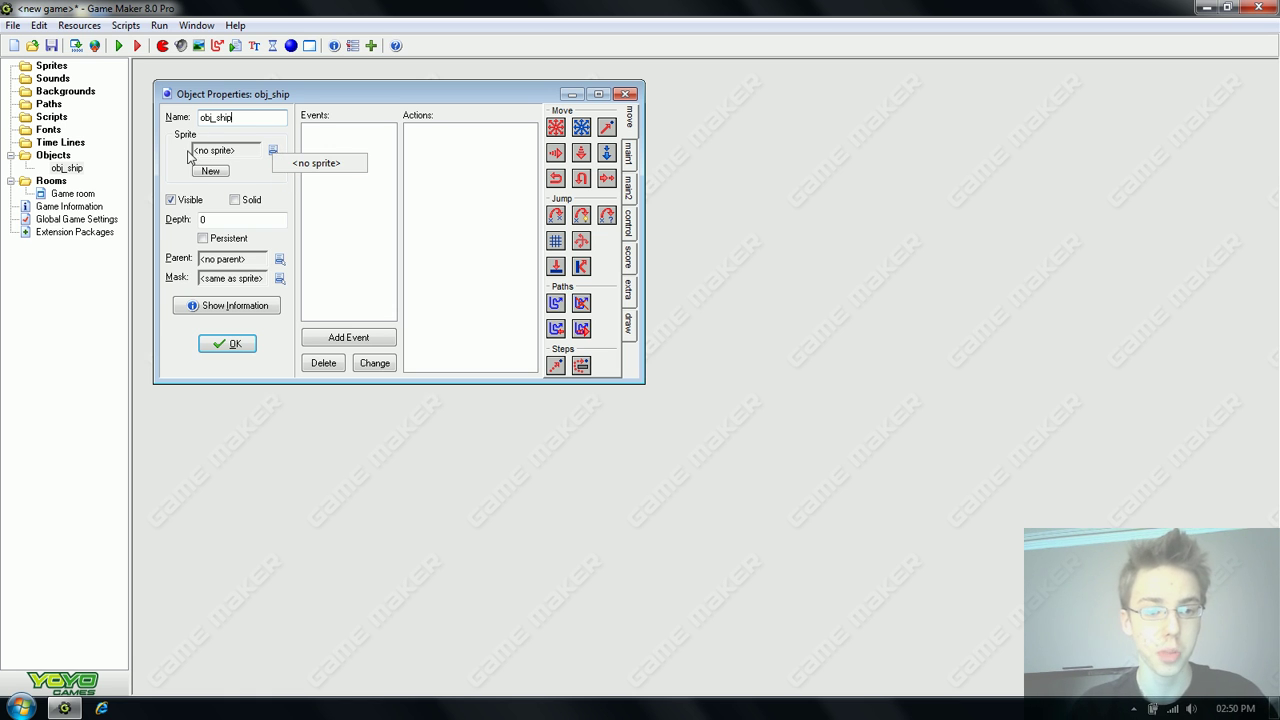
{"action": "left_click", "coordinate": [268, 165]}
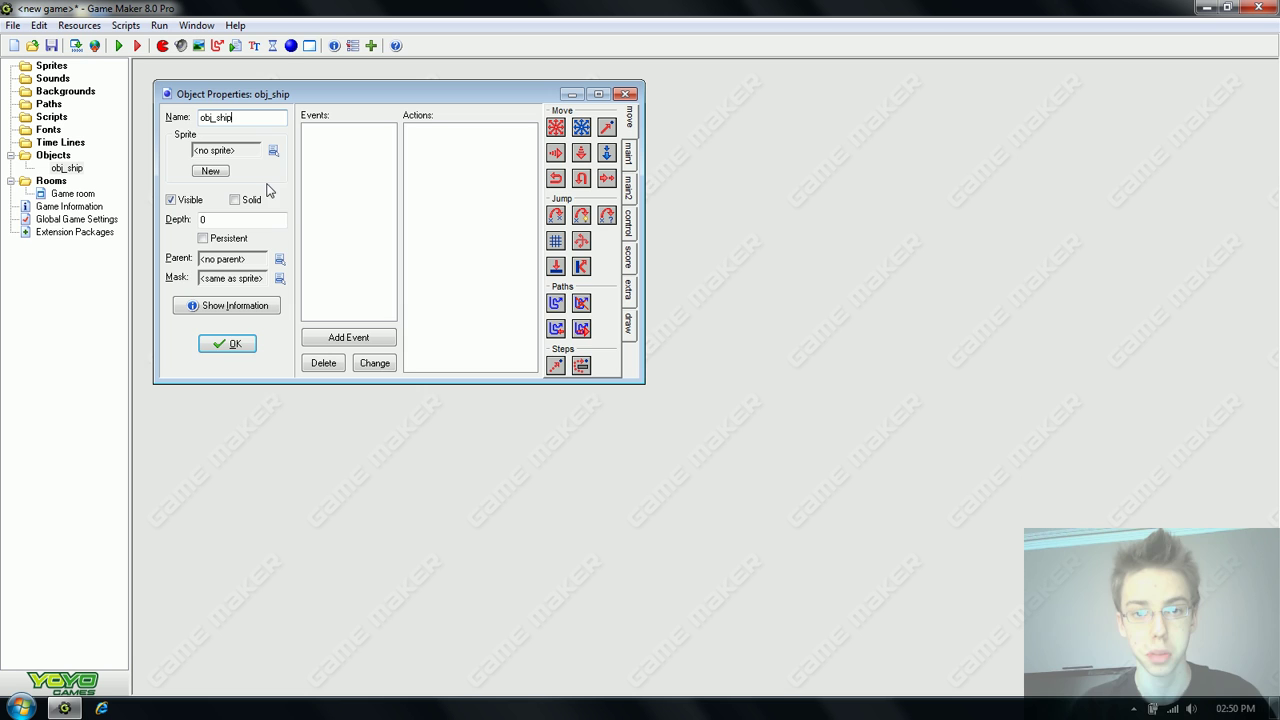
{"action": "left_click", "coordinate": [228, 345]}
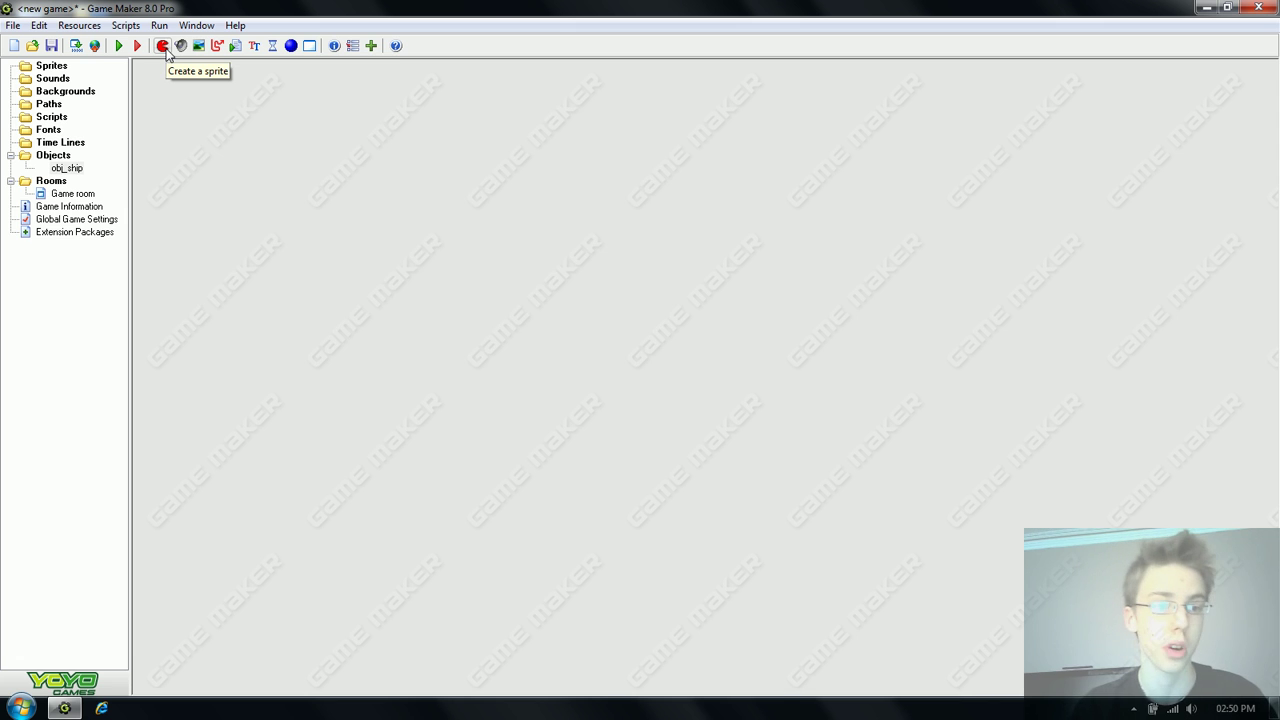
Create a new sprite named spr_ship.
{"action": "left_click", "coordinate": [163, 46]}
{"action": "left_click_drag", "start_coordinate": [283, 140], "coordinate": [184, 142]}
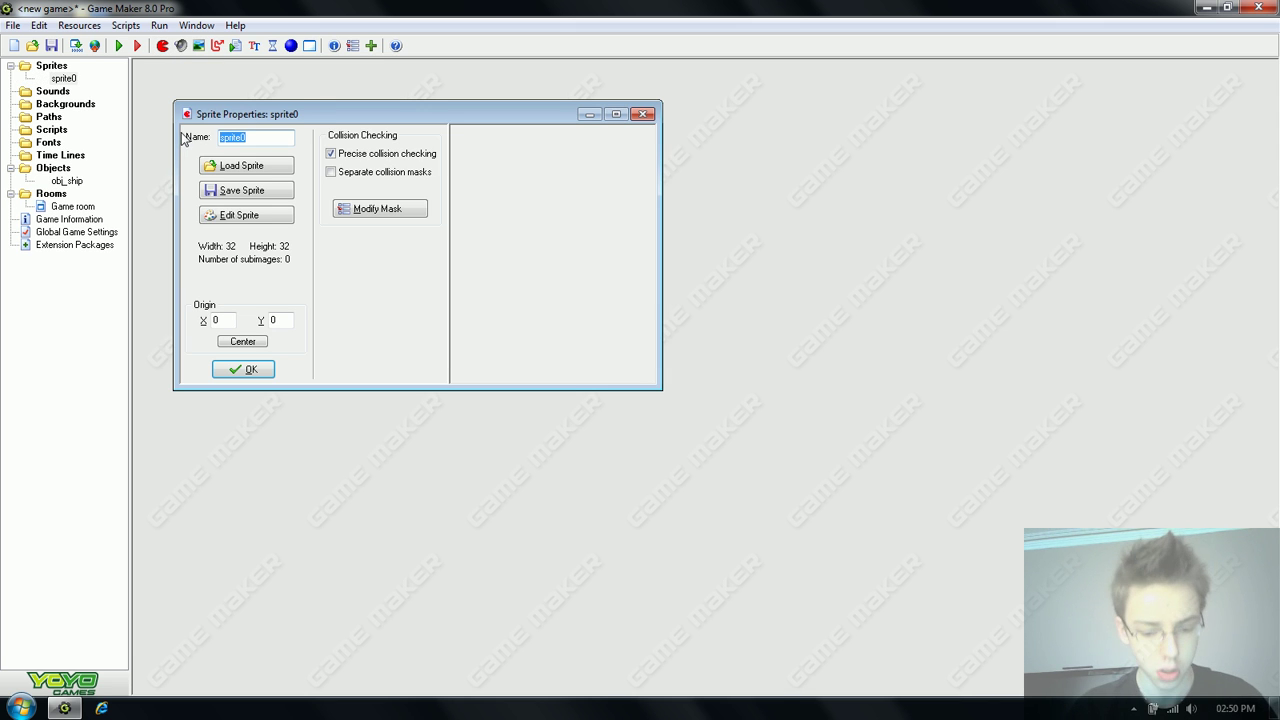
{"action": "type", "text": "spr_"}
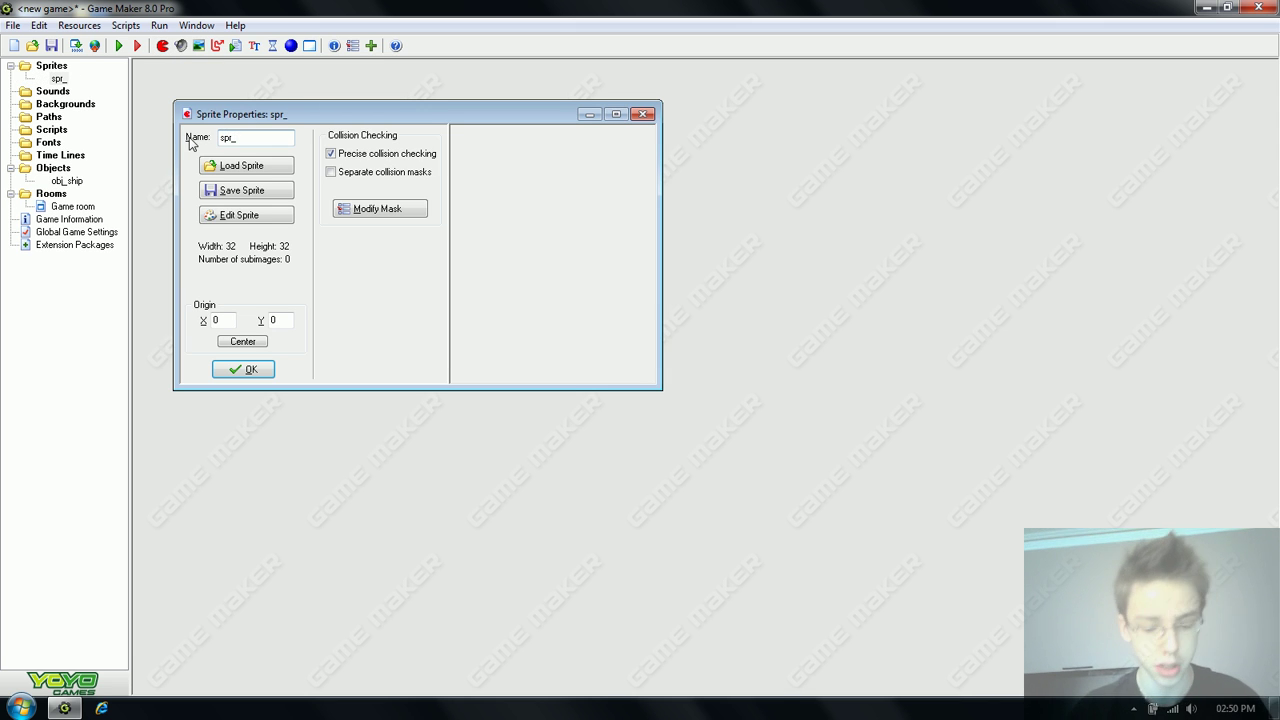
{"action": "type", "text": "ship"}
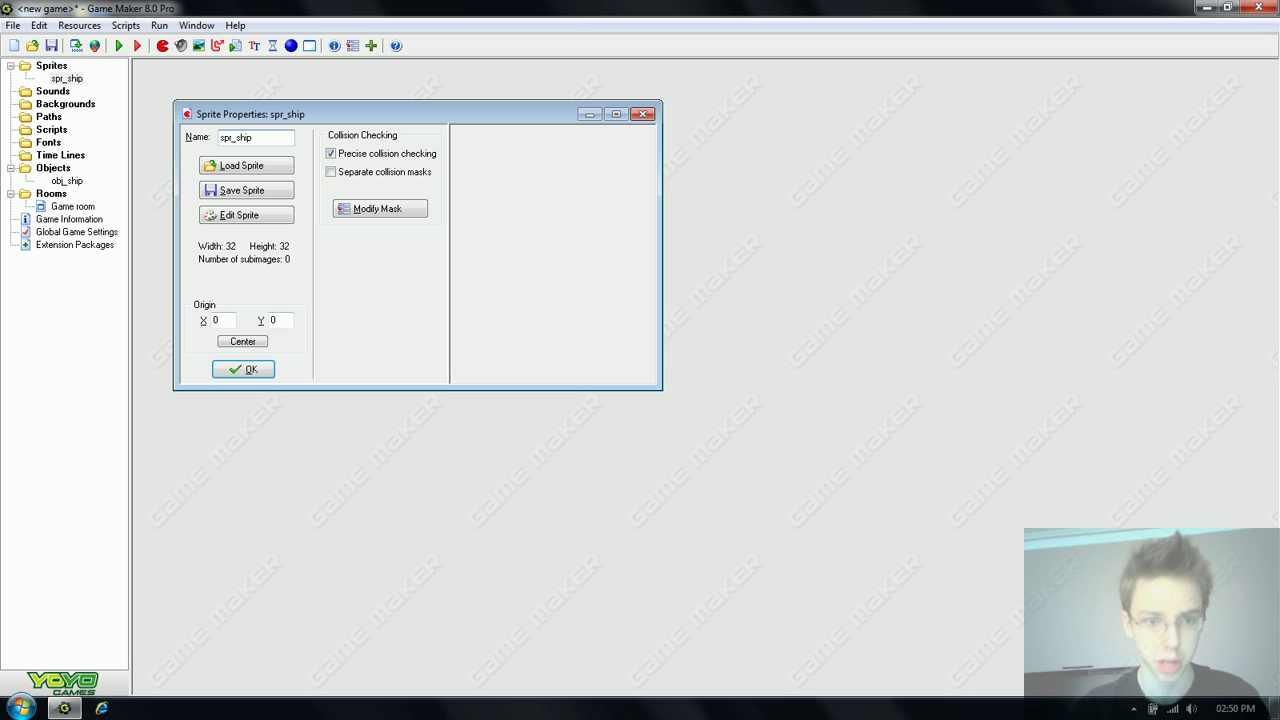
Add a blank 32x32 image in the Sprite Editor and open image 0 for painting.
{"action": "left_click", "coordinate": [266, 218]}
{"action": "left_click", "coordinate": [413, 135]}
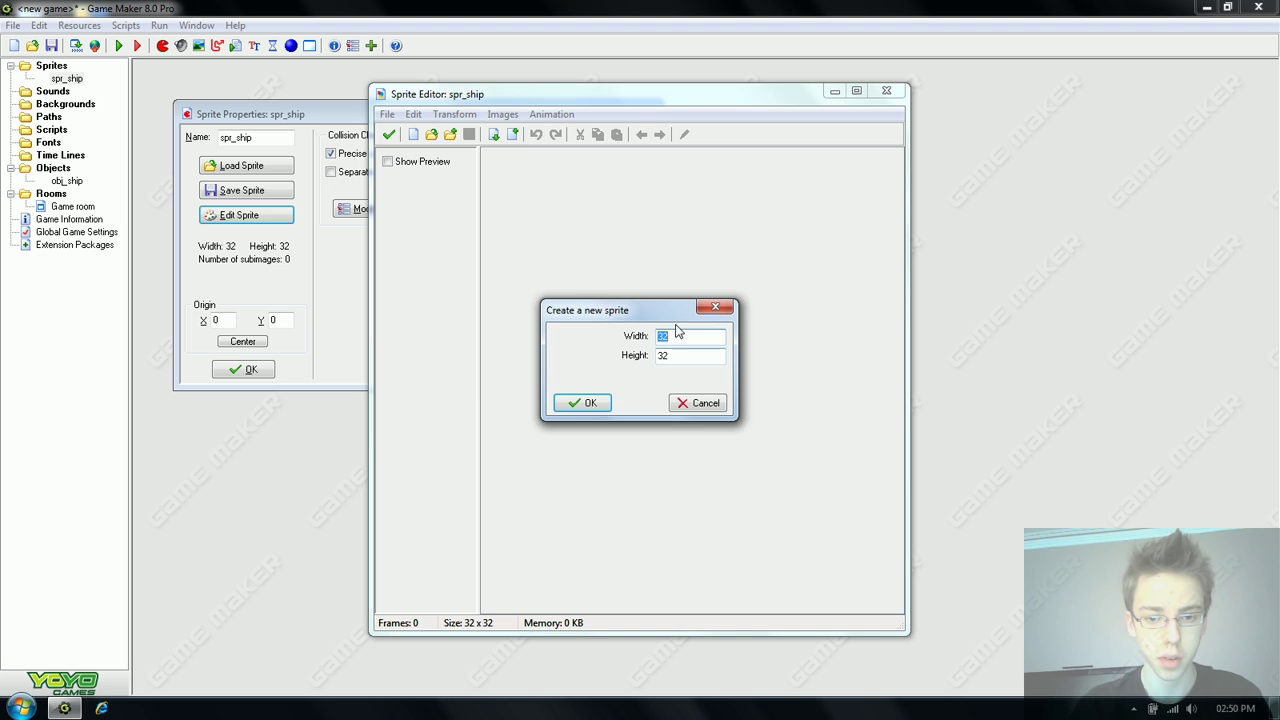
{"action": "left_click", "coordinate": [577, 401]}
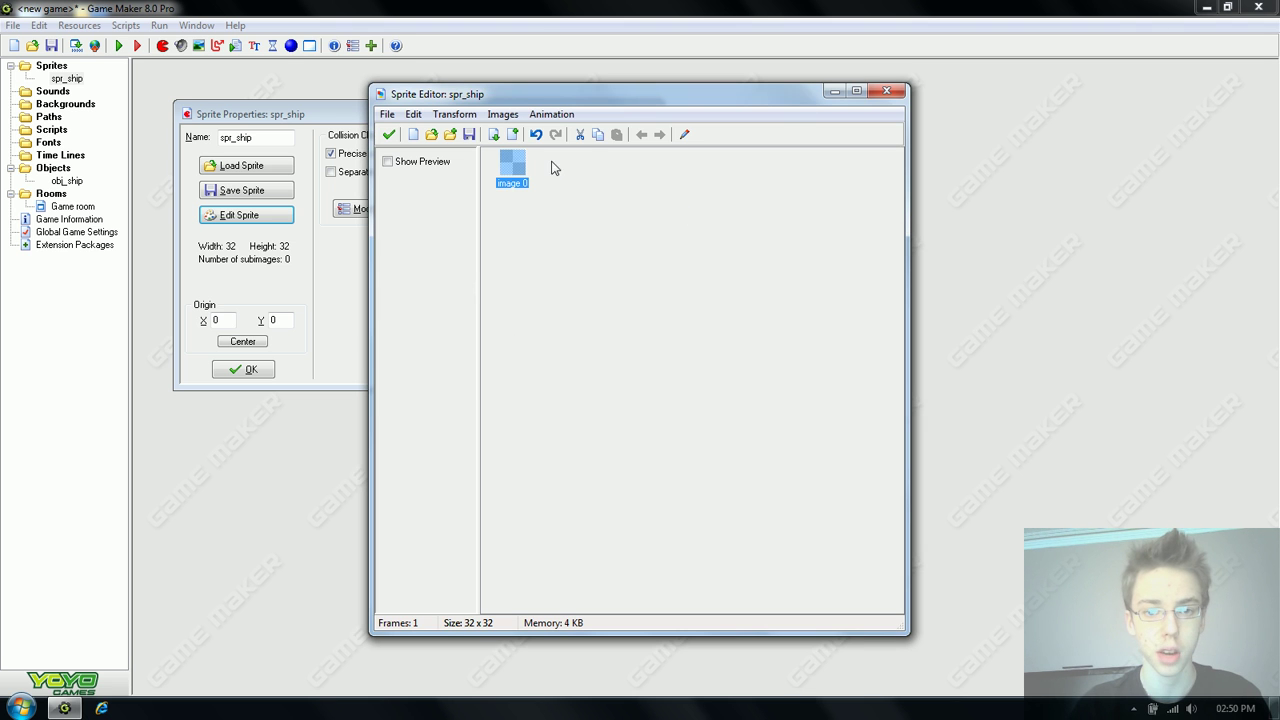
{"action": "double_click", "coordinate": [513, 163]}
Zoom the canvas in and draw black rectangles for the ship body and top strip.
{"action": "double_click", "coordinate": [834, 98]}
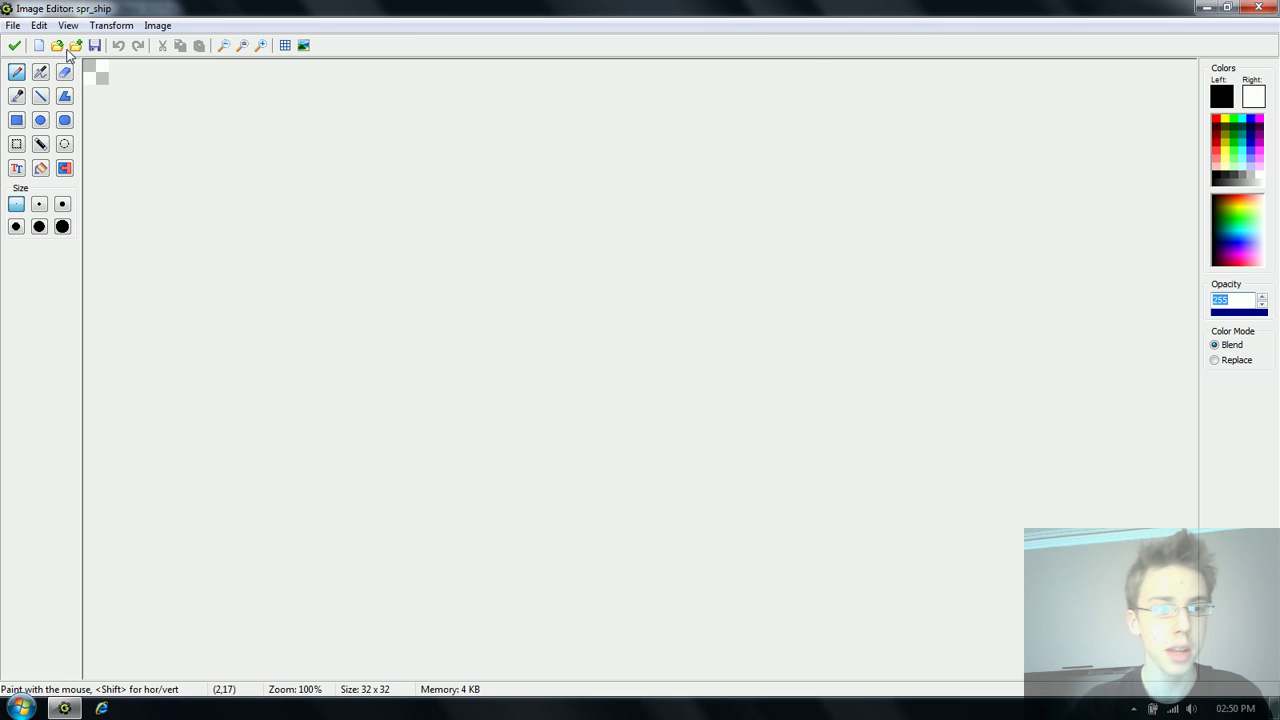
{"action": "left_click", "coordinate": [264, 46]}
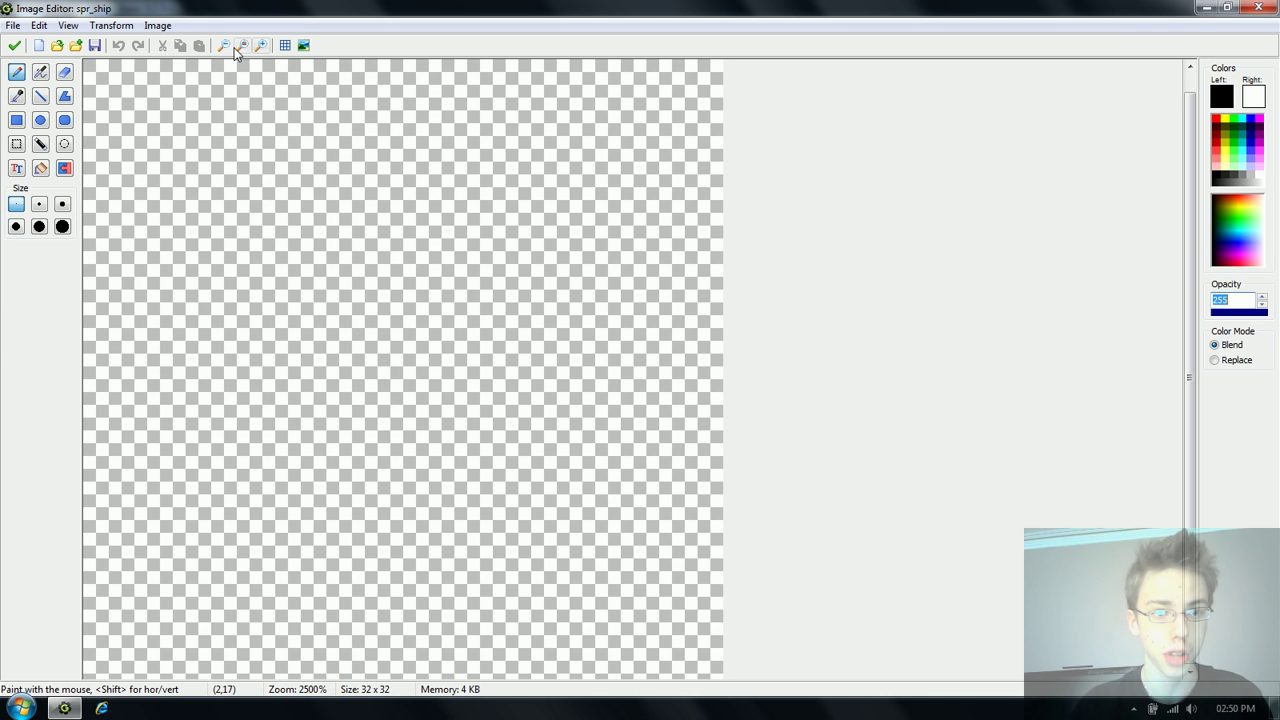
{"action": "left_click", "coordinate": [224, 46]}
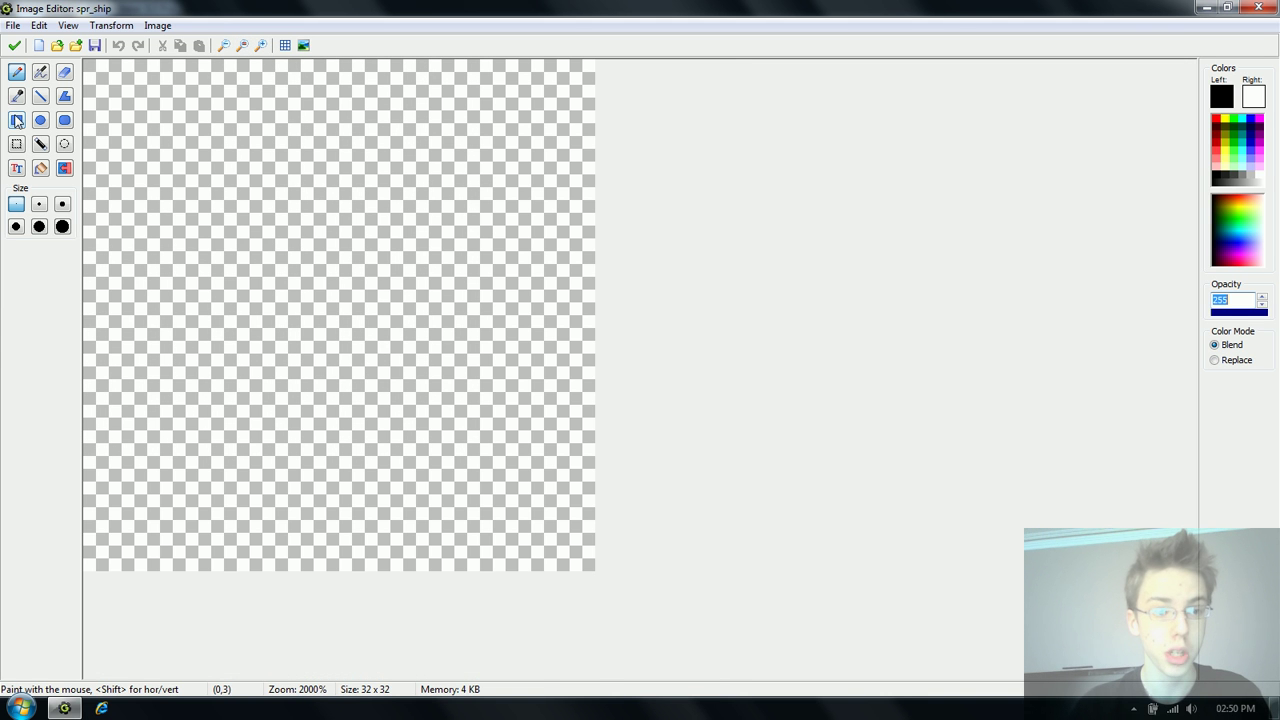
{"action": "left_click", "coordinate": [16, 121]}
{"action": "left_click_drag", "start_coordinate": [104, 80], "coordinate": [104, 552]}
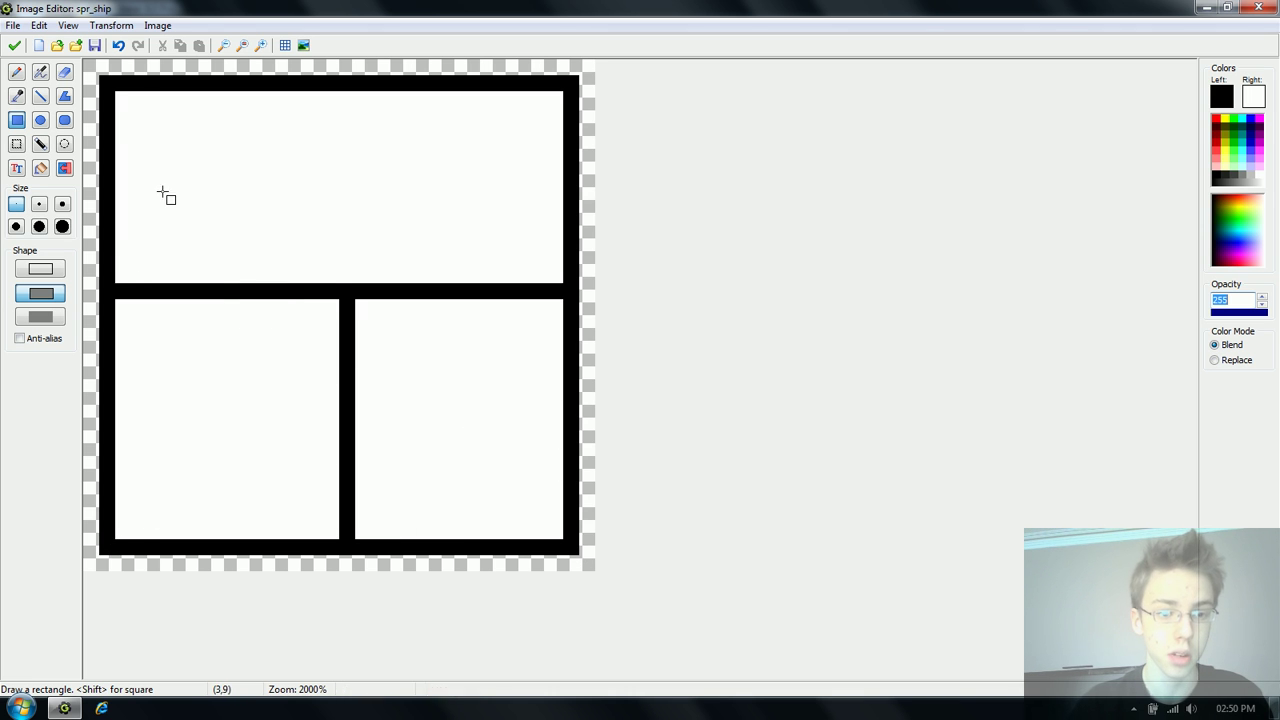
{"action": "left_click_drag", "start_coordinate": [131, 91], "coordinate": [546, 154]}
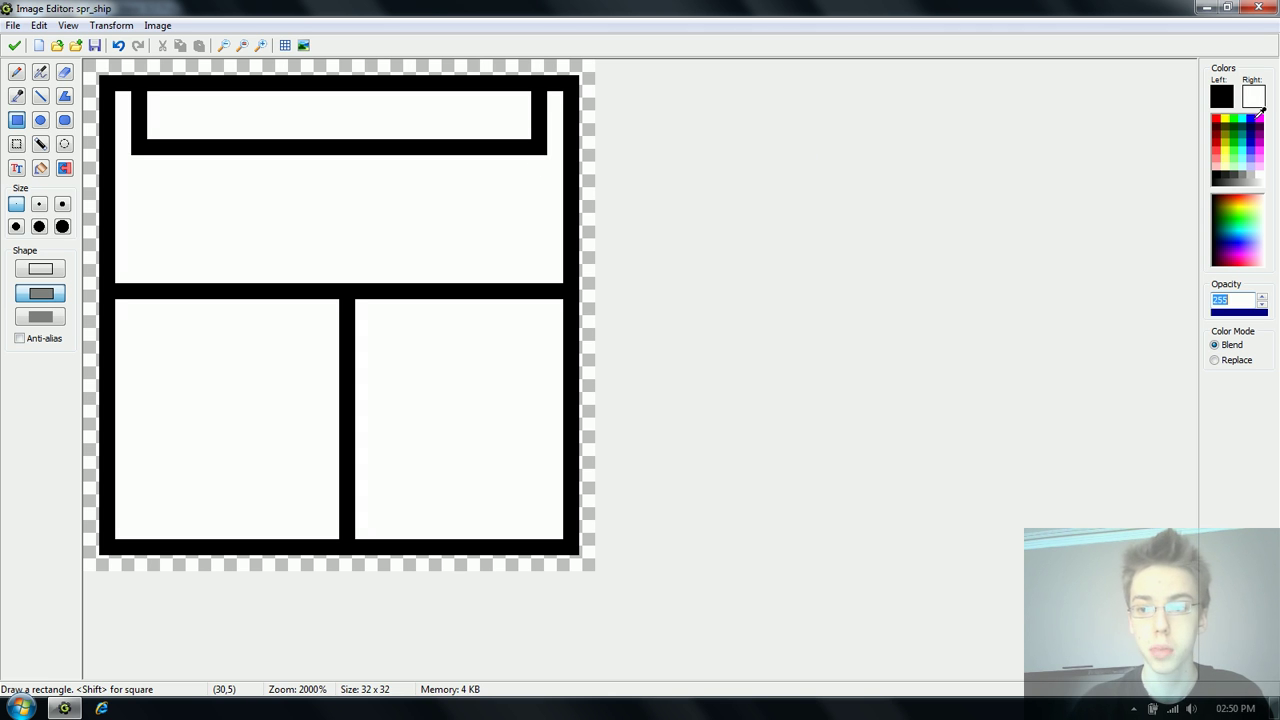
Fill the top strip blue and draw blue squares on the left and right sides.
{"action": "left_click", "coordinate": [1258, 118]}
{"action": "left_click", "coordinate": [1250, 118]}
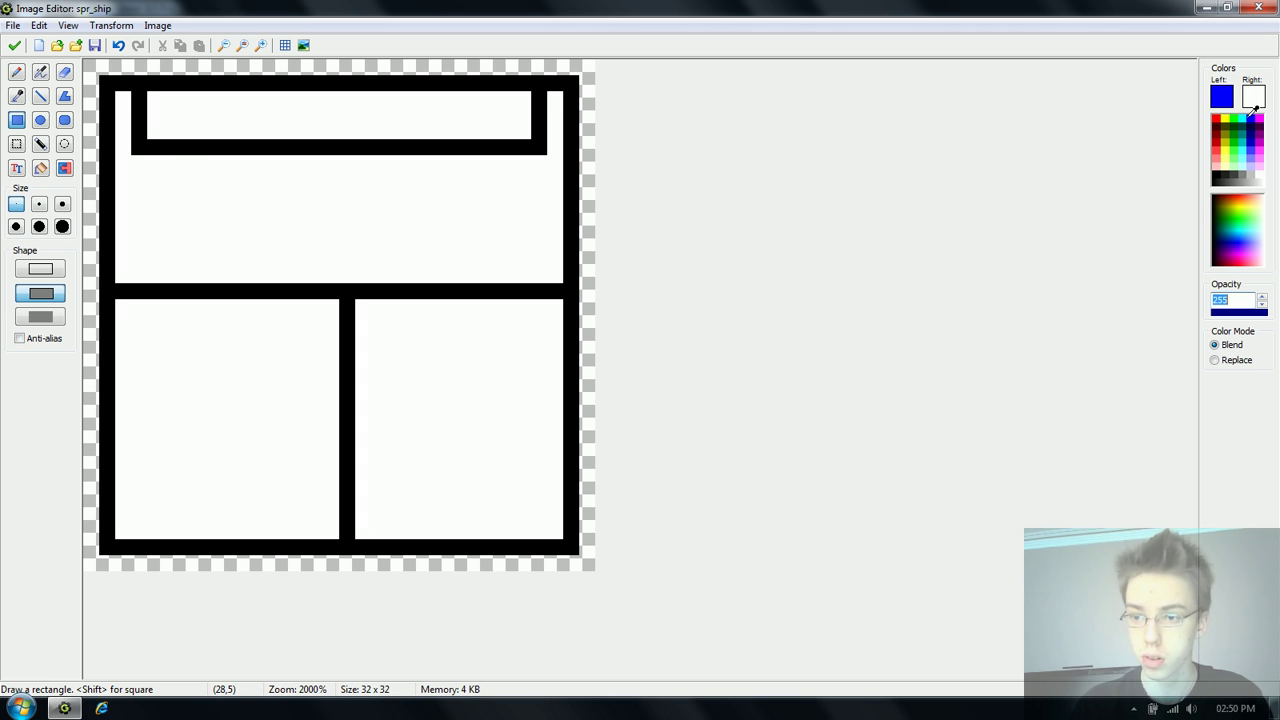
{"action": "left_click", "coordinate": [40, 168]}
{"action": "left_click", "coordinate": [301, 108]}
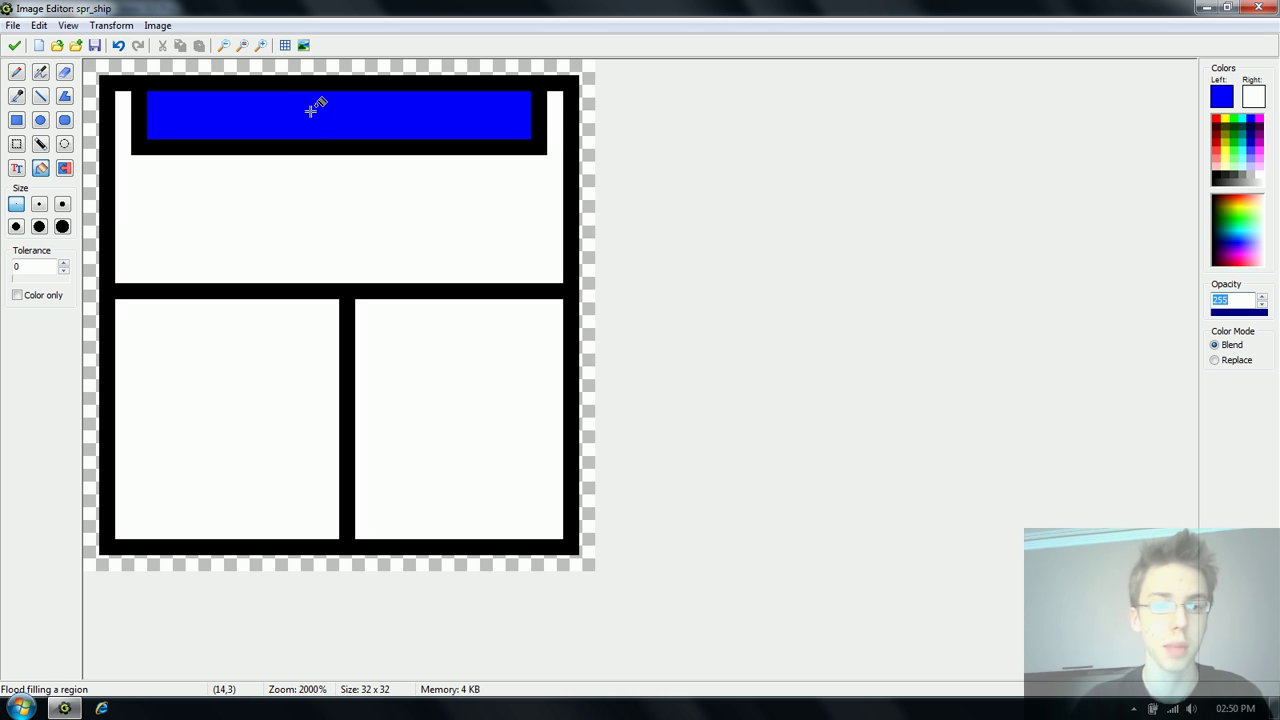
{"action": "left_click", "coordinate": [16, 120]}
{"action": "left_click_drag", "start_coordinate": [106, 214], "coordinate": [192, 311]}
{"action": "left_click_drag", "start_coordinate": [575, 222], "coordinate": [497, 323]}
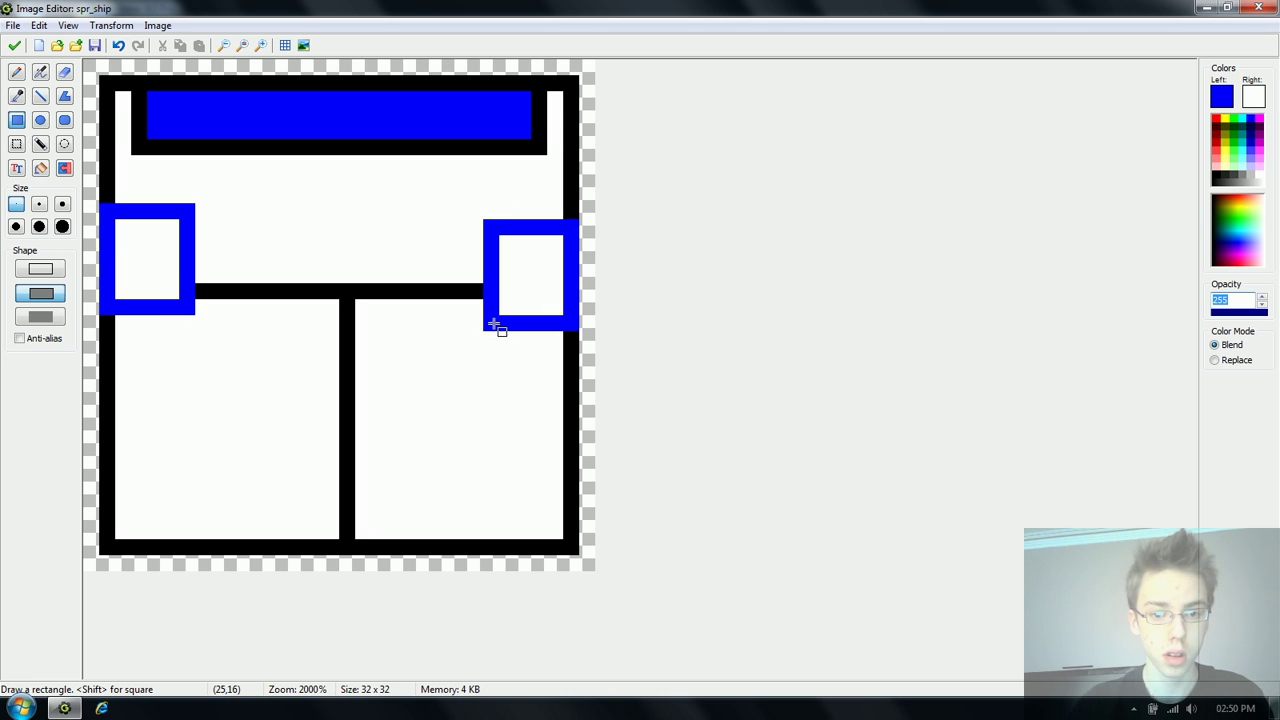
Confirm the Image Editor, Sprite Editor and Sprite Properties to save spr_ship.
{"action": "left_click", "coordinate": [14, 45]}
{"action": "left_click", "coordinate": [536, 220]}
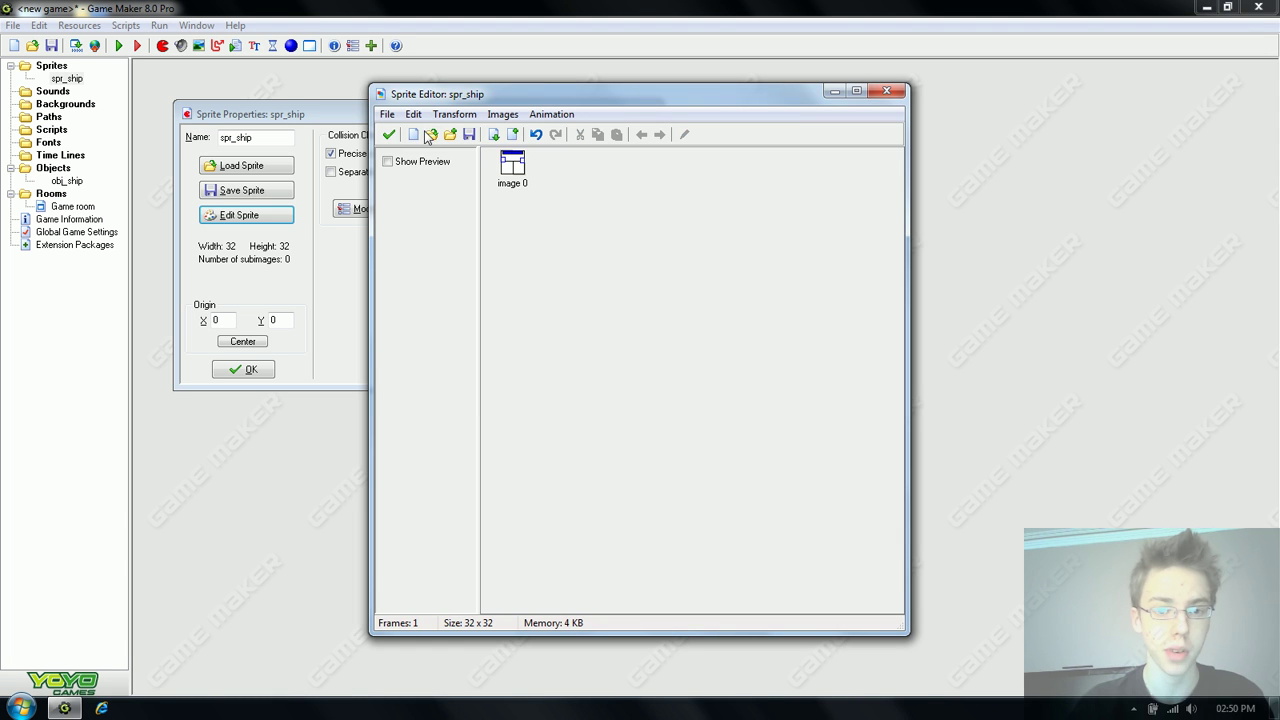
{"action": "left_click", "coordinate": [389, 136]}
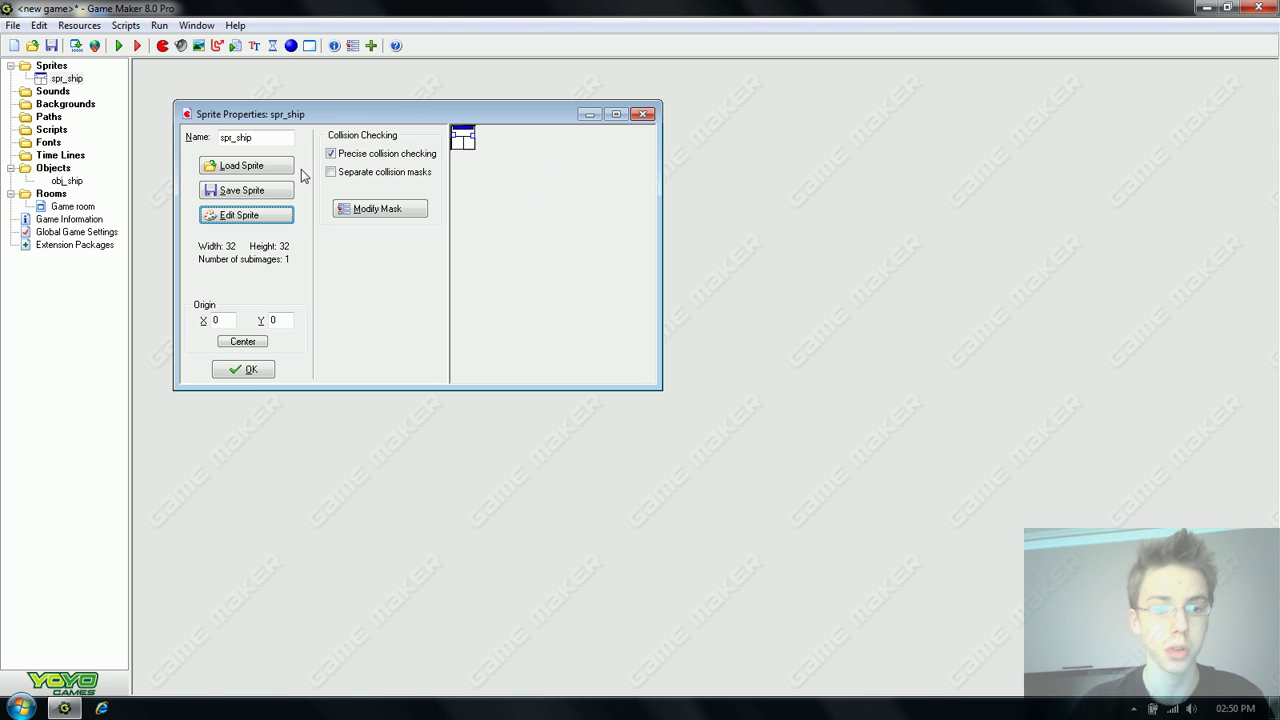
Confirm the spr_ship sprite and assign spr_ship as obj_ship's sprite.
{"action": "left_click", "coordinate": [251, 370]}
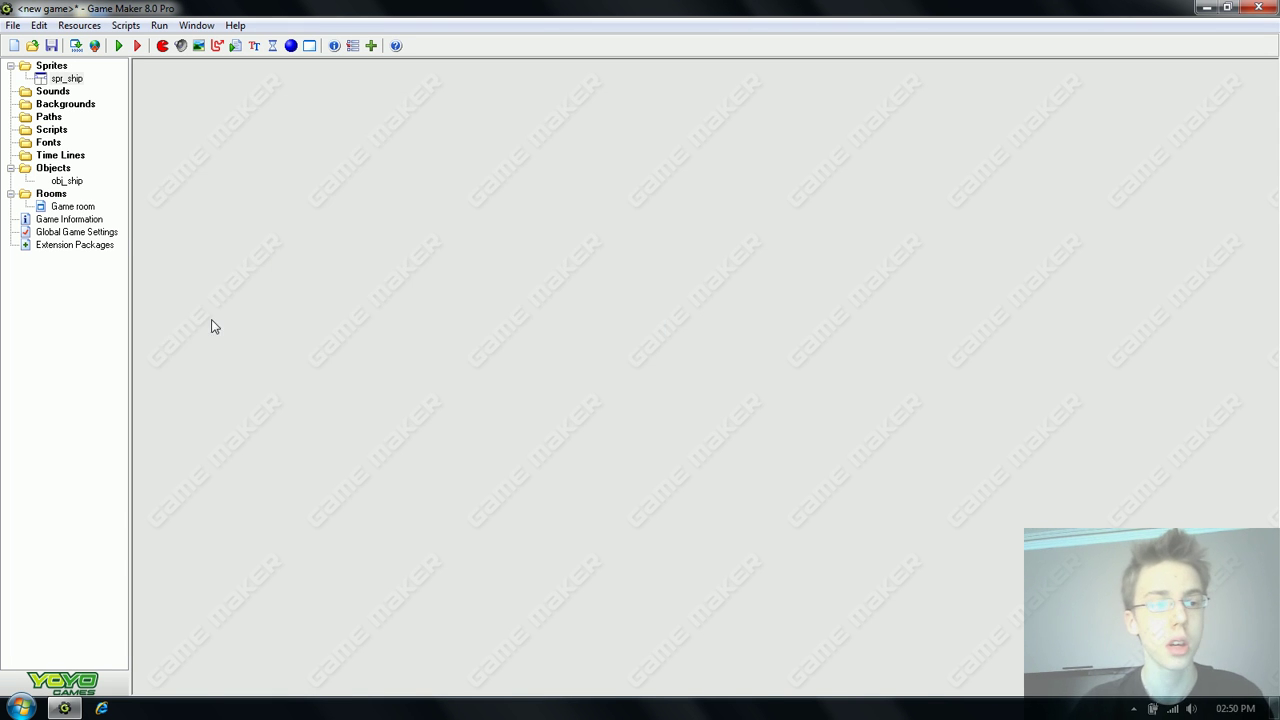
{"action": "double_click", "coordinate": [70, 181]}
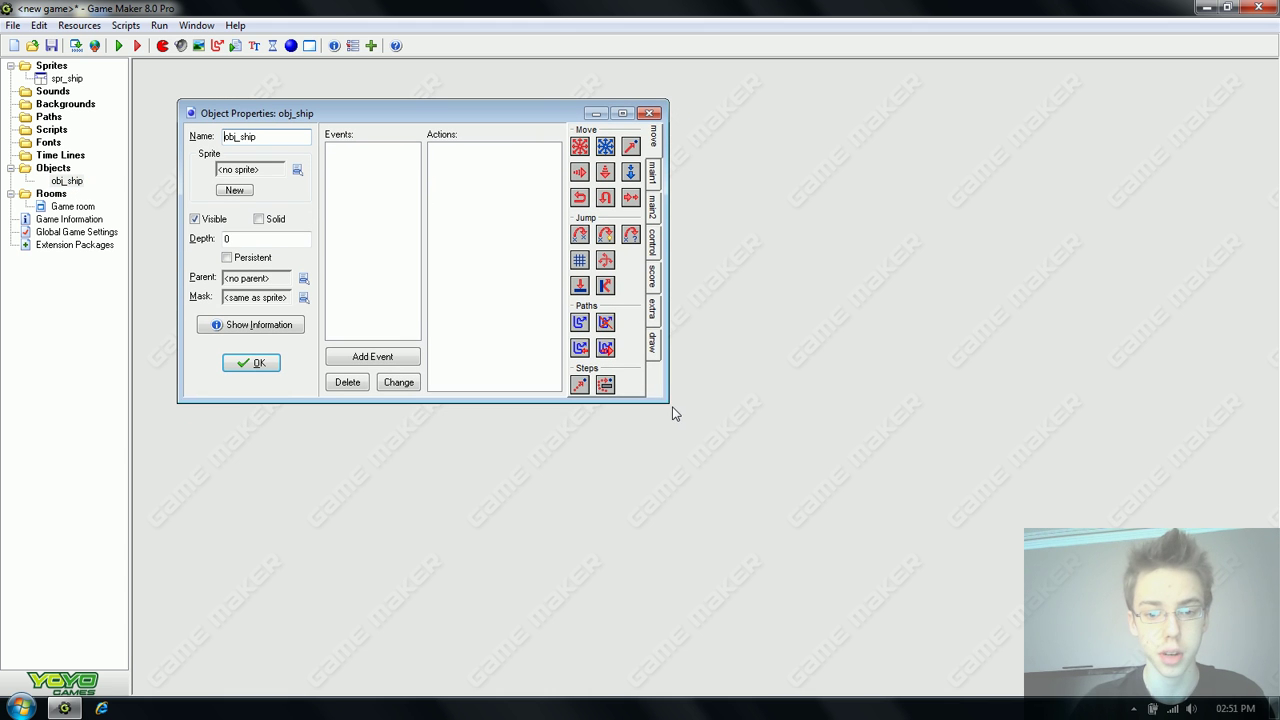
{"action": "left_click_drag", "start_coordinate": [668, 402], "coordinate": [888, 529]}
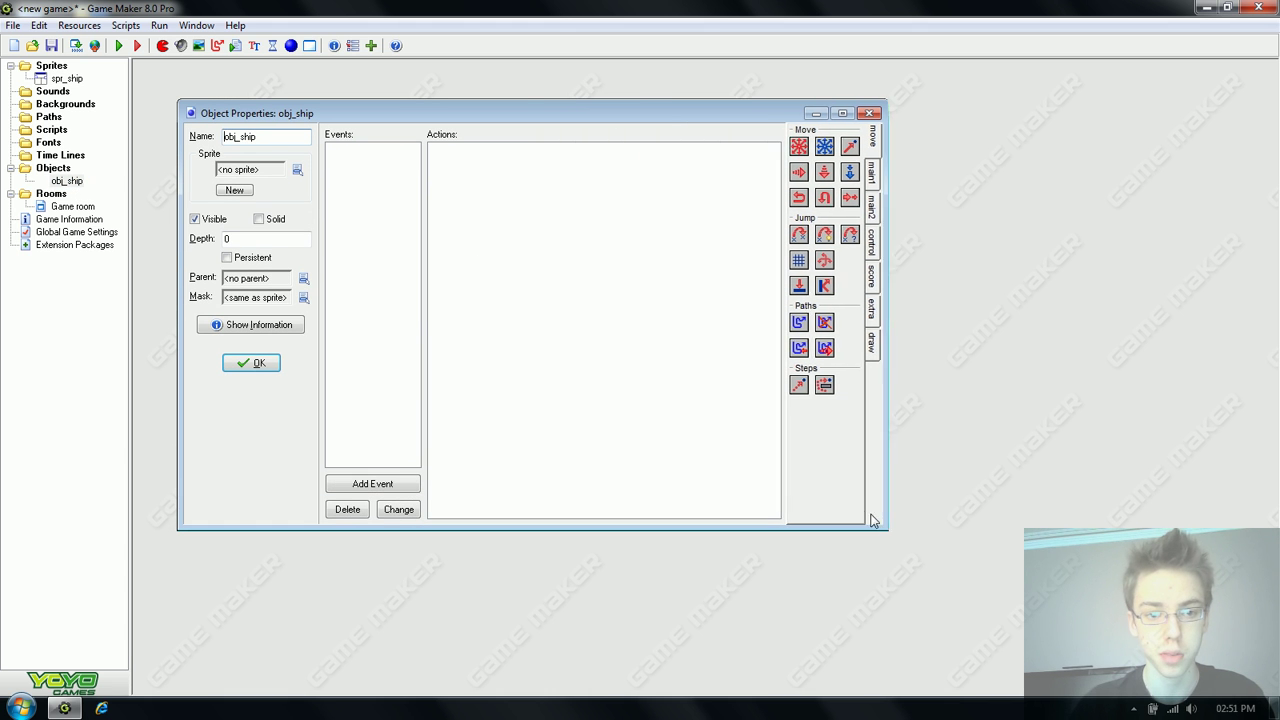
{"action": "left_click", "coordinate": [297, 172]}
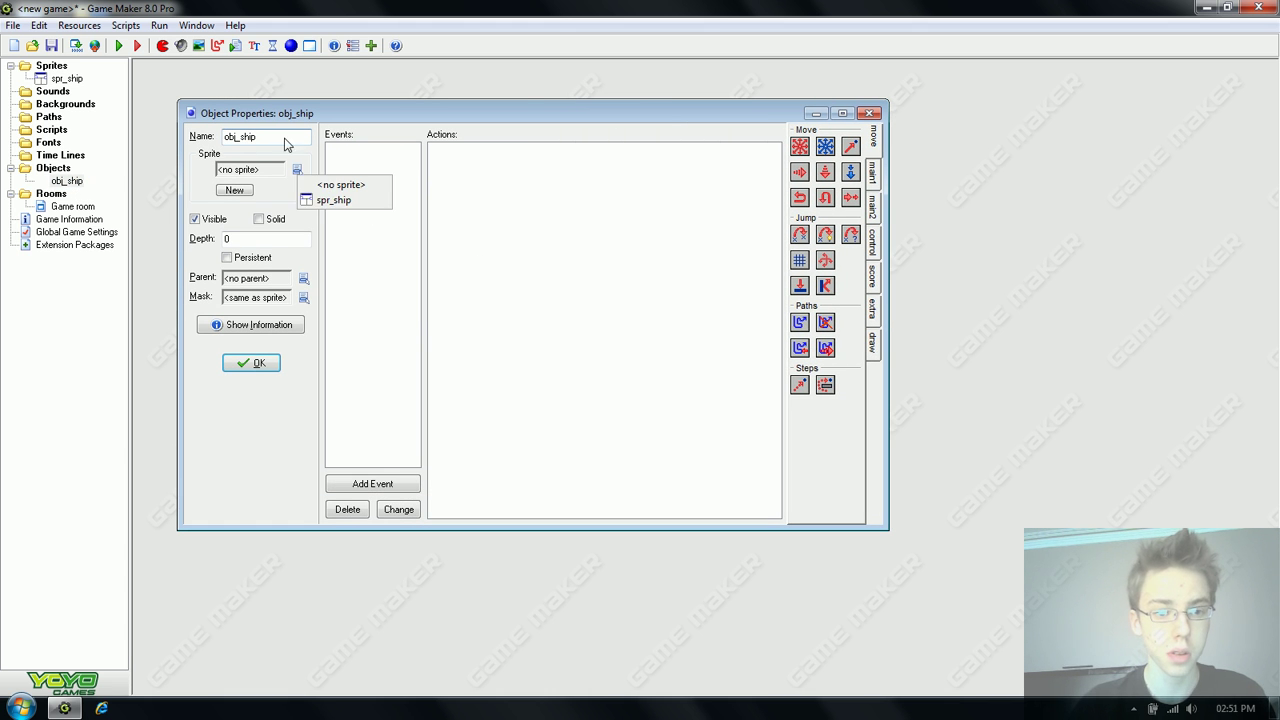
{"action": "left_click", "coordinate": [333, 200]}
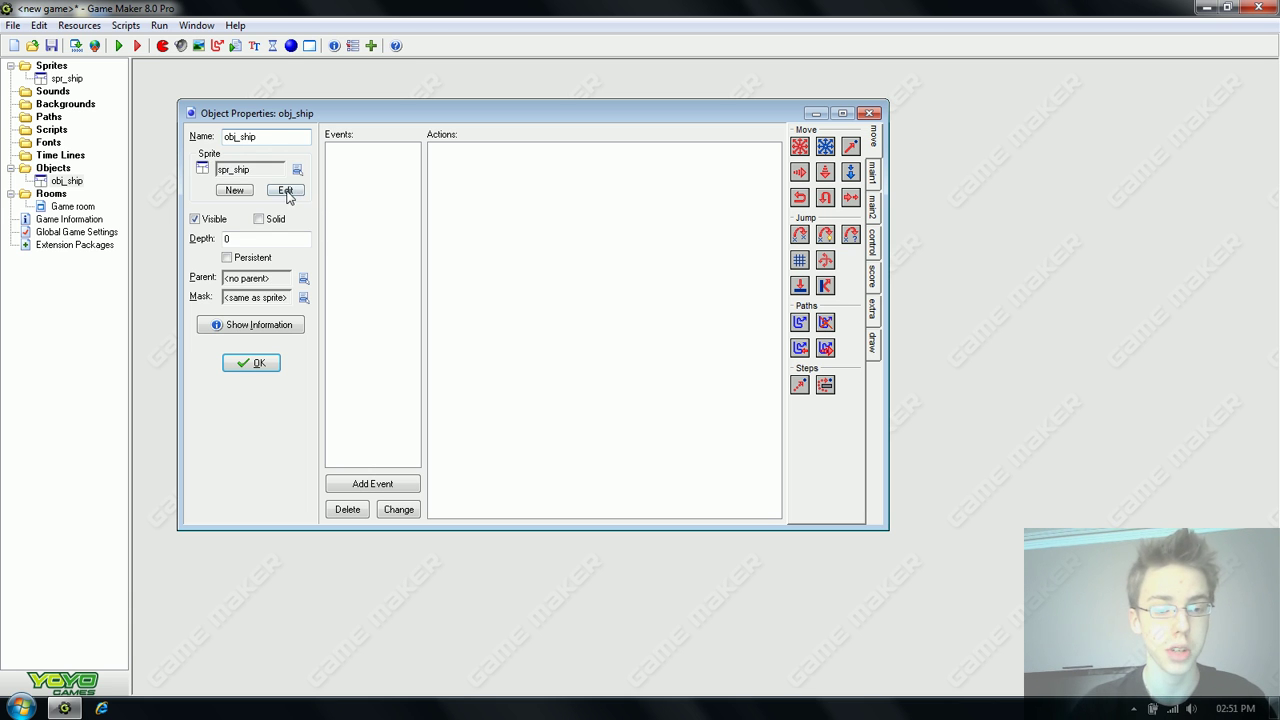
Place one obj_ship instance near the bottom centre of Game room at (320,432).
{"action": "double_click", "coordinate": [72, 206]}
{"action": "left_click_drag", "start_coordinate": [463, 140], "coordinate": [576, 145]}
{"action": "left_click_drag", "start_coordinate": [862, 533], "coordinate": [1034, 656]}
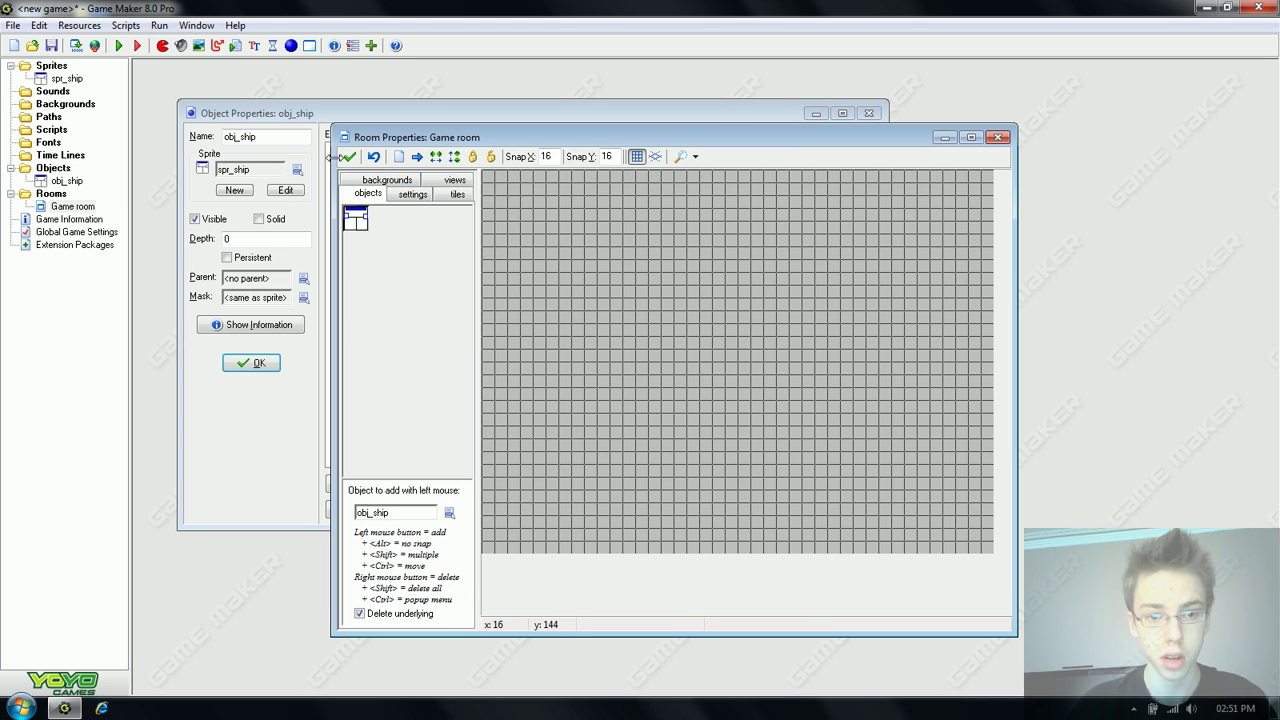
{"action": "left_click", "coordinate": [373, 239]}
{"action": "left_click", "coordinate": [405, 248]}
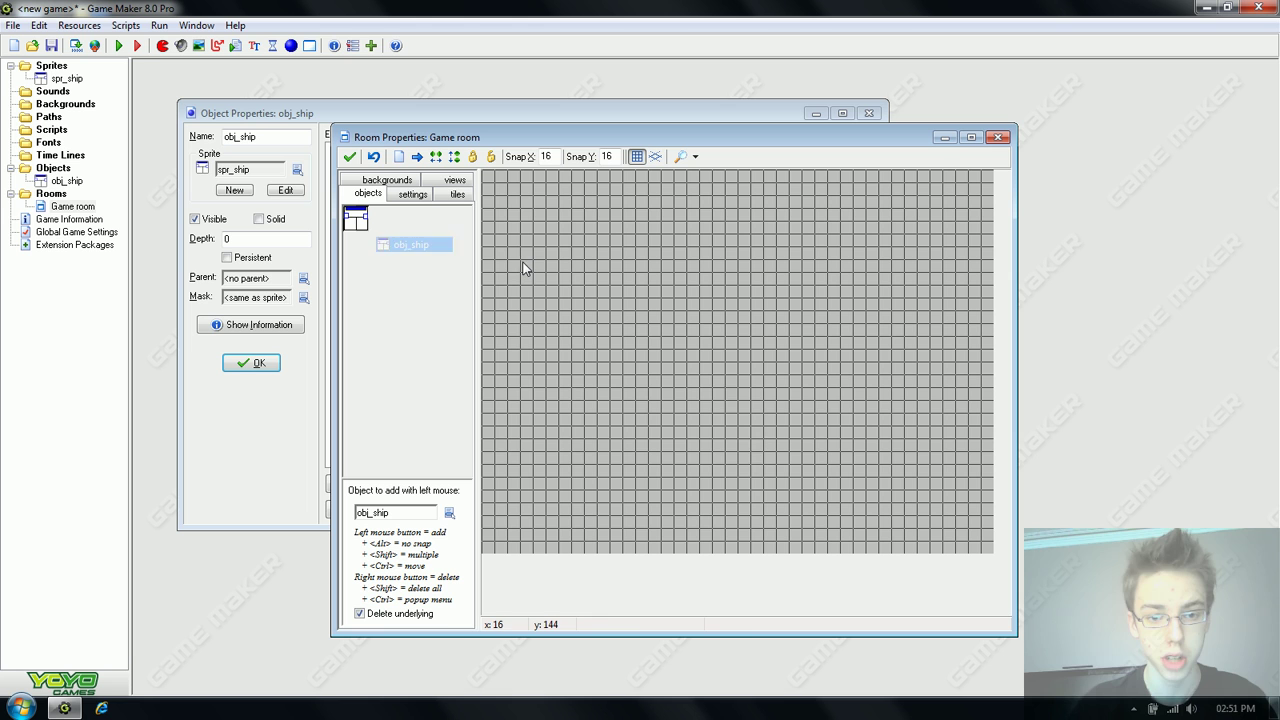
{"action": "left_click_drag", "start_coordinate": [763, 461], "coordinate": [750, 528]}
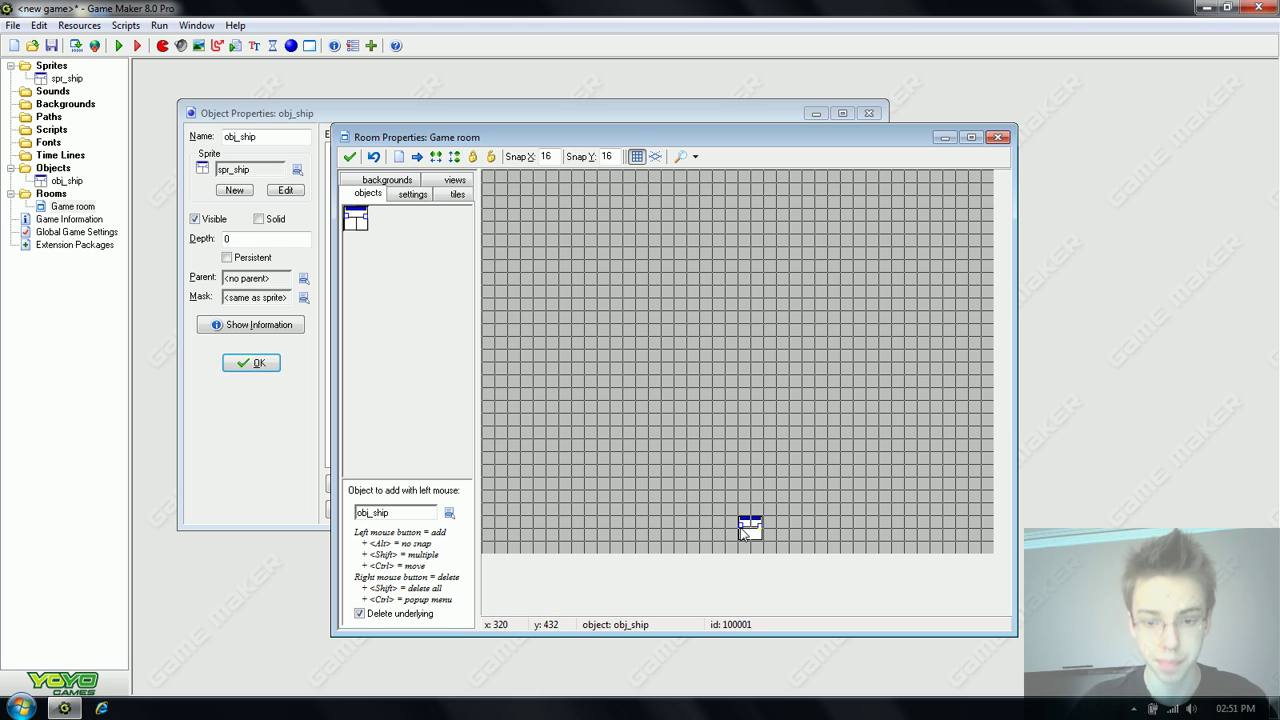
Close Game room keeping the placed ship and reposition obj_ship's properties window.
{"action": "left_click", "coordinate": [349, 156]}
{"action": "right_click", "coordinate": [350, 153]}
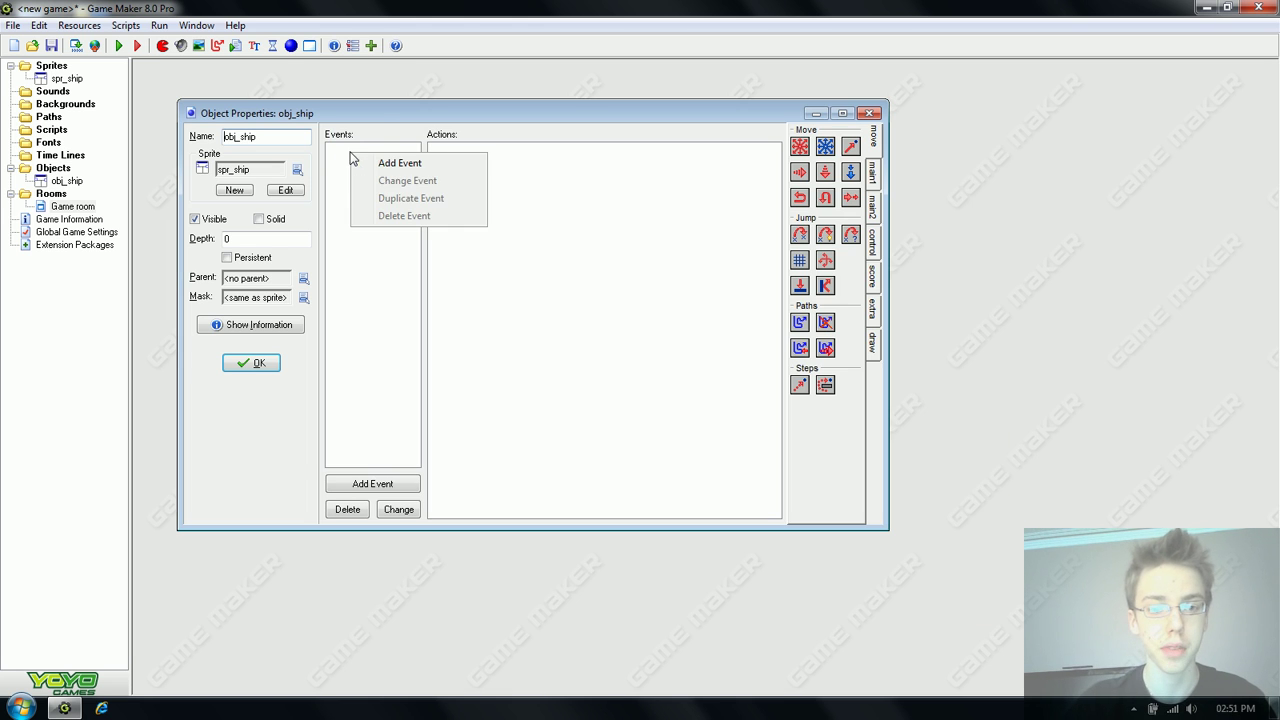
{"action": "left_click", "coordinate": [378, 113]}
{"action": "left_click_drag", "start_coordinate": [341, 124], "coordinate": [309, 93]}
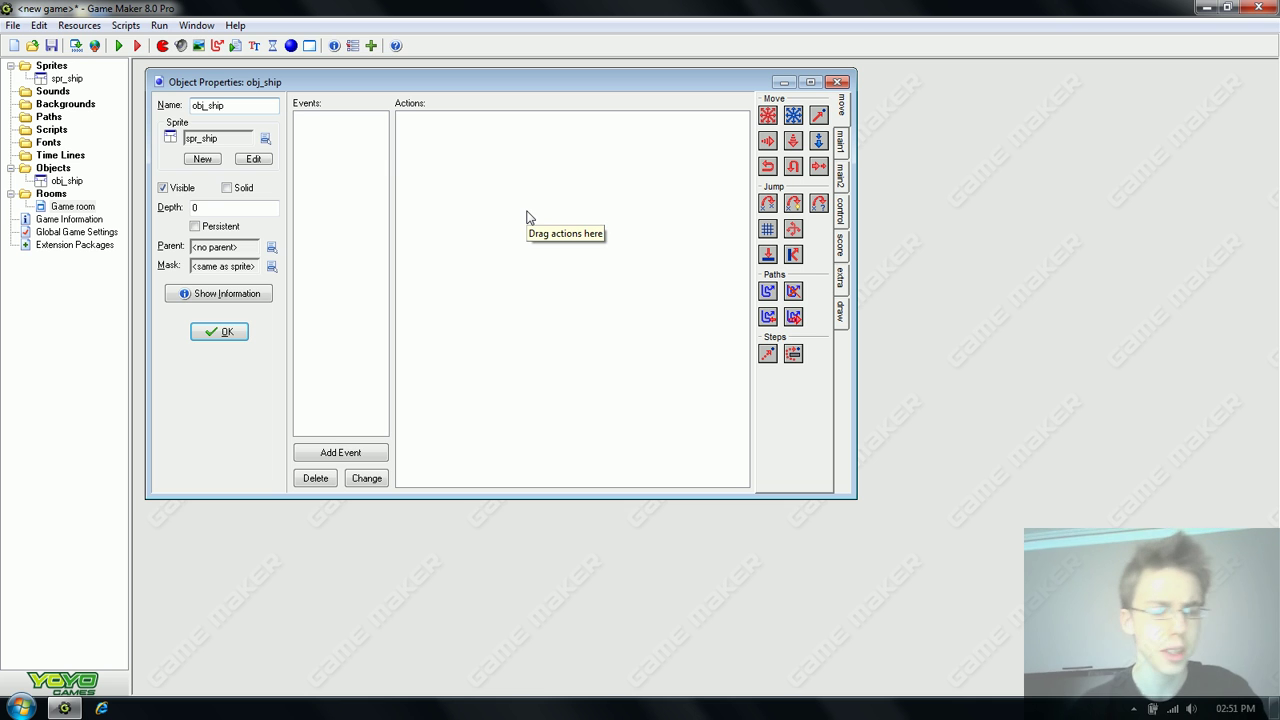
Add a keyboard <Left> event to obj_ship.
{"action": "left_click", "coordinate": [358, 452]}
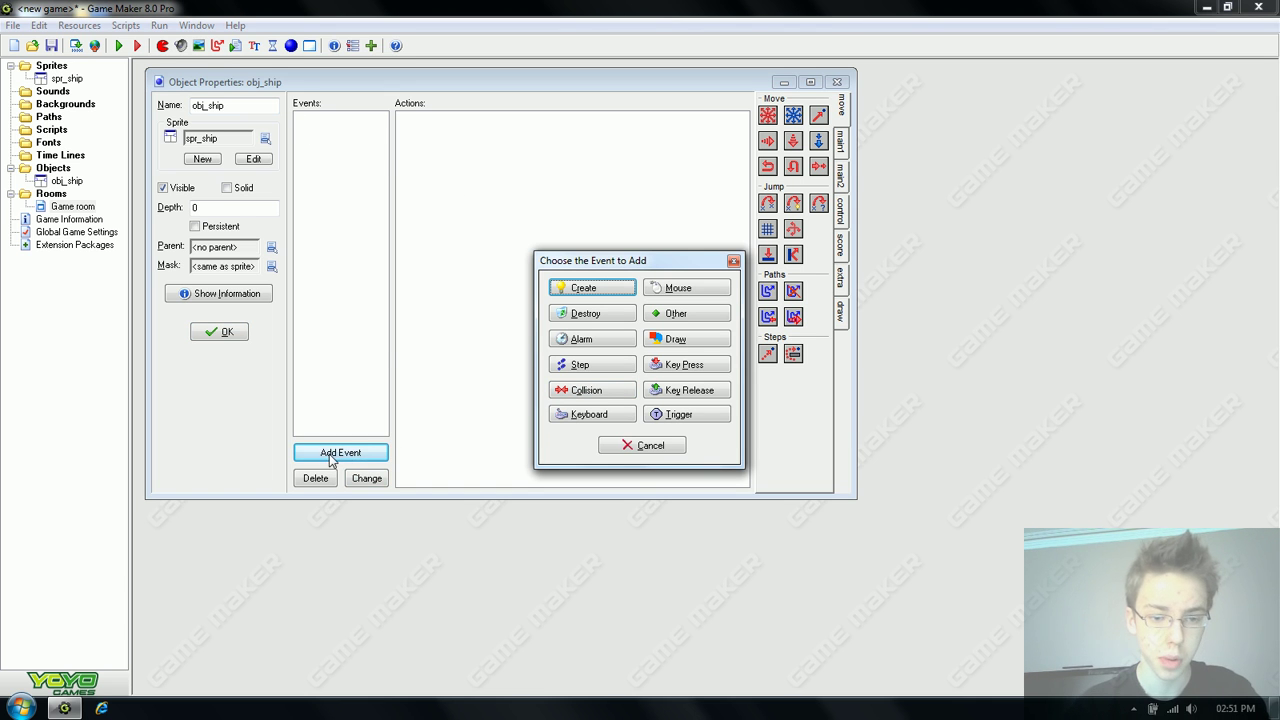
{"action": "left_click", "coordinate": [600, 416]}
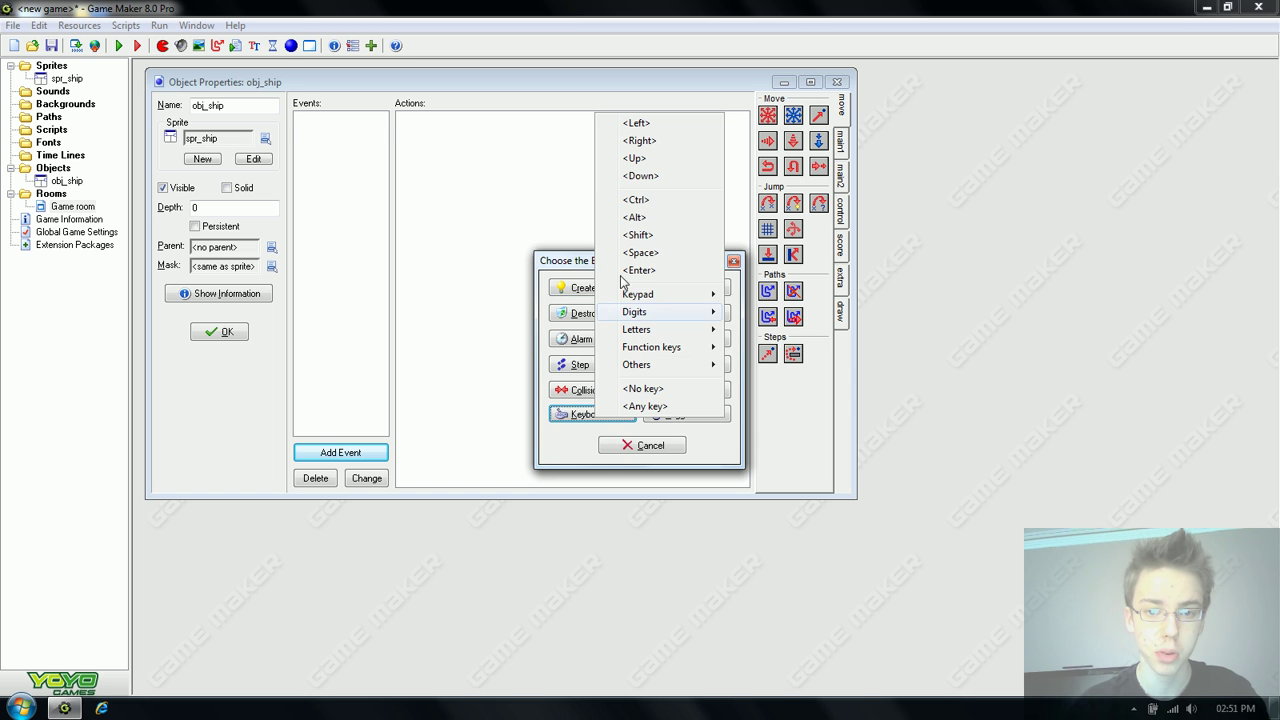
{"action": "left_click", "coordinate": [660, 124]}
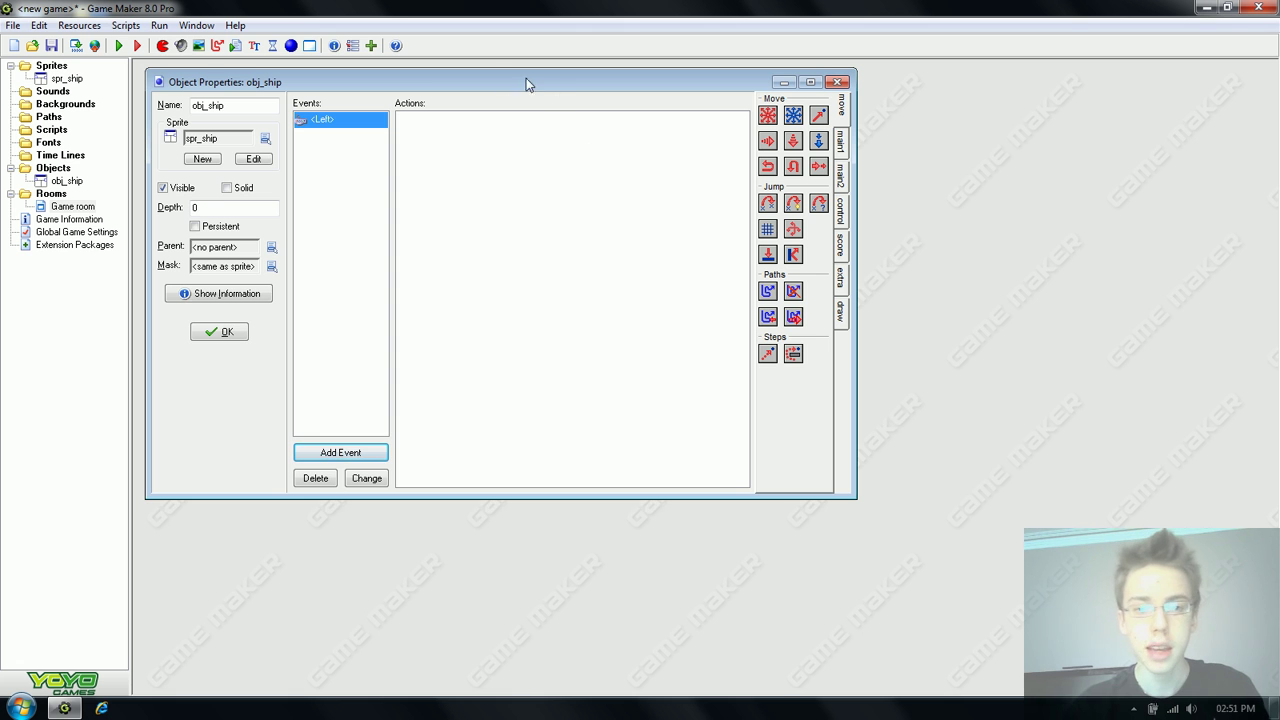
Give the Left event a relative Jump to Position action of x -4, y 0.
{"action": "left_click_drag", "start_coordinate": [512, 87], "coordinate": [554, 86]}
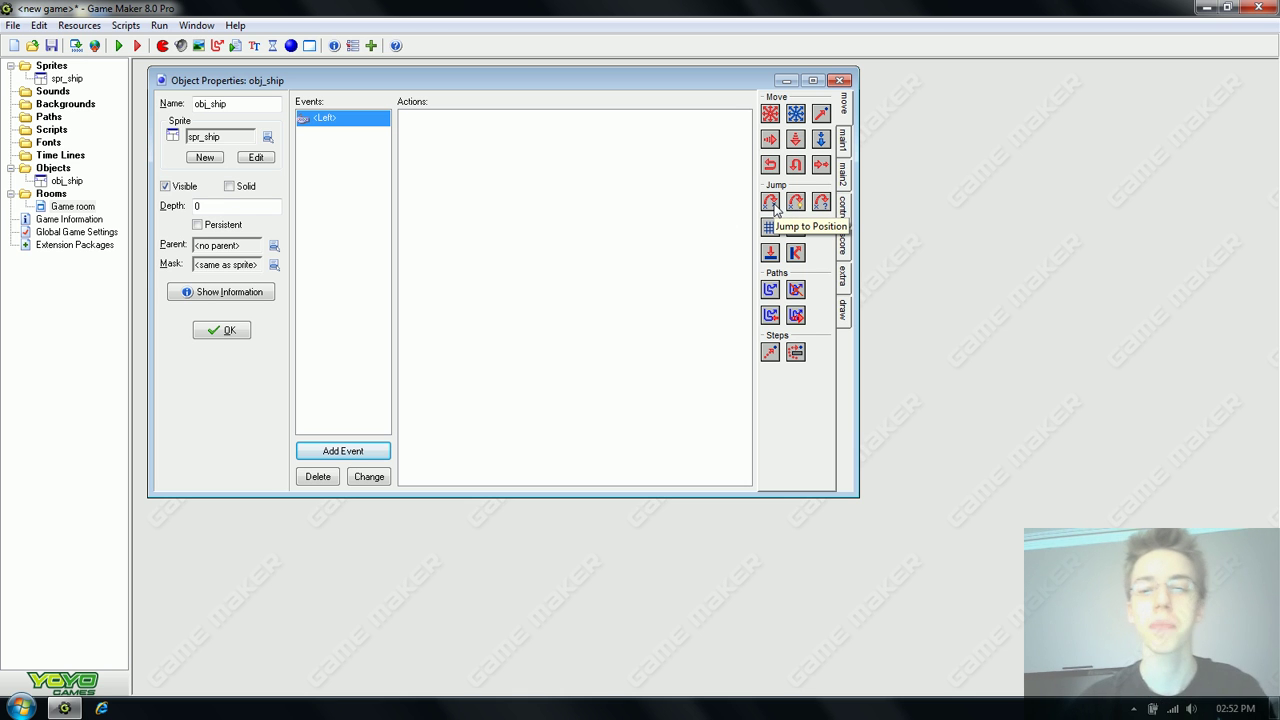
{"action": "left_click_drag", "start_coordinate": [775, 208], "coordinate": [626, 186]}
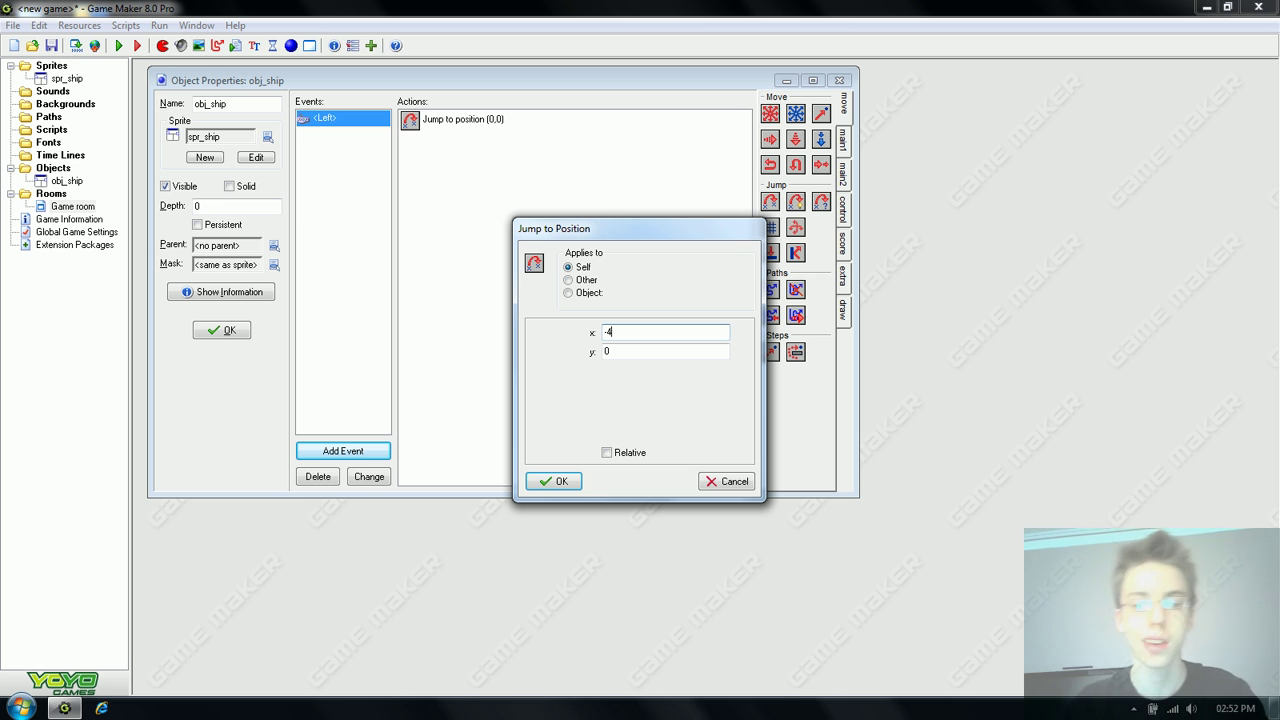
{"action": "left_click_drag", "start_coordinate": [603, 226], "coordinate": [480, 166]}
{"action": "left_click", "coordinate": [504, 382]}
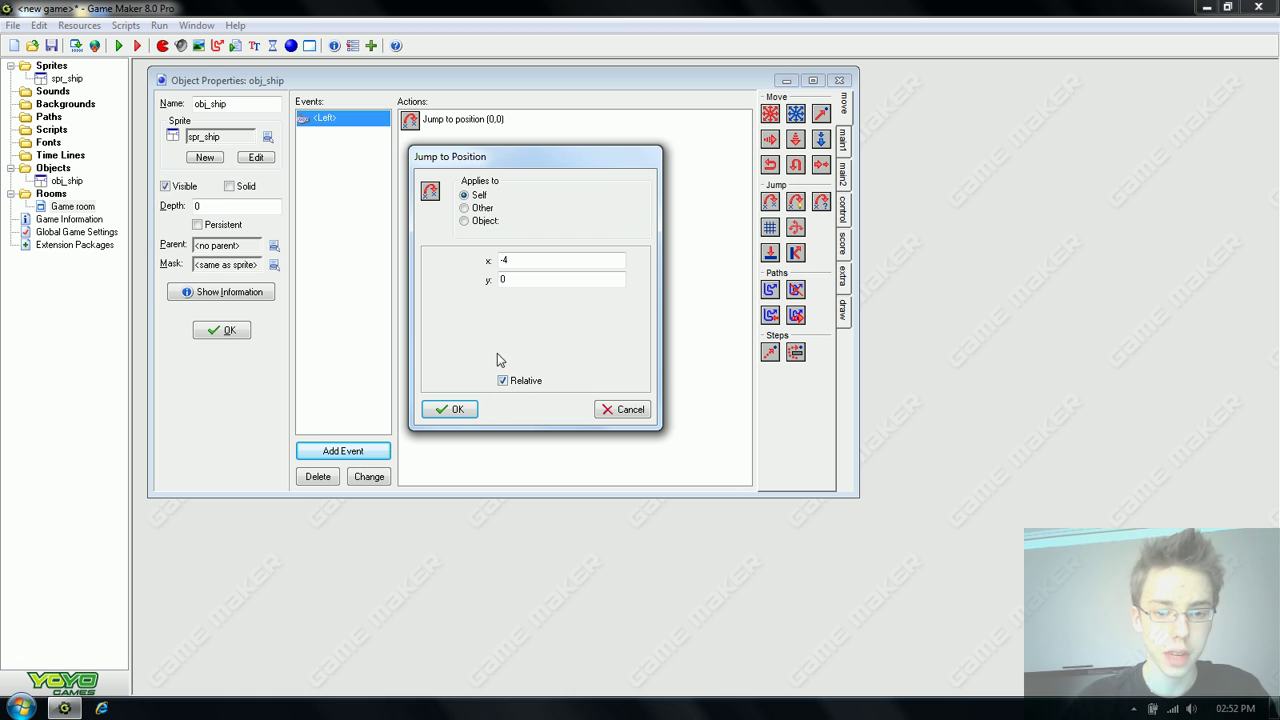
{"action": "left_click", "coordinate": [518, 259]}
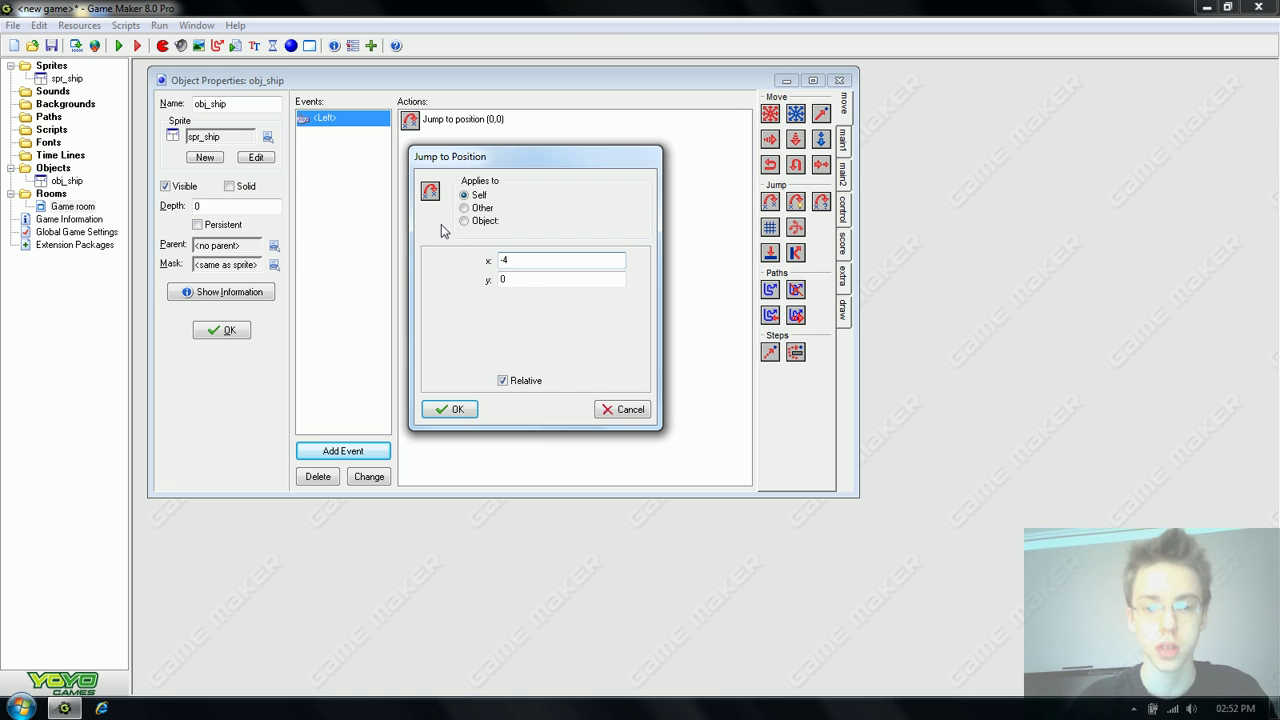
{"action": "left_click", "coordinate": [525, 279]}
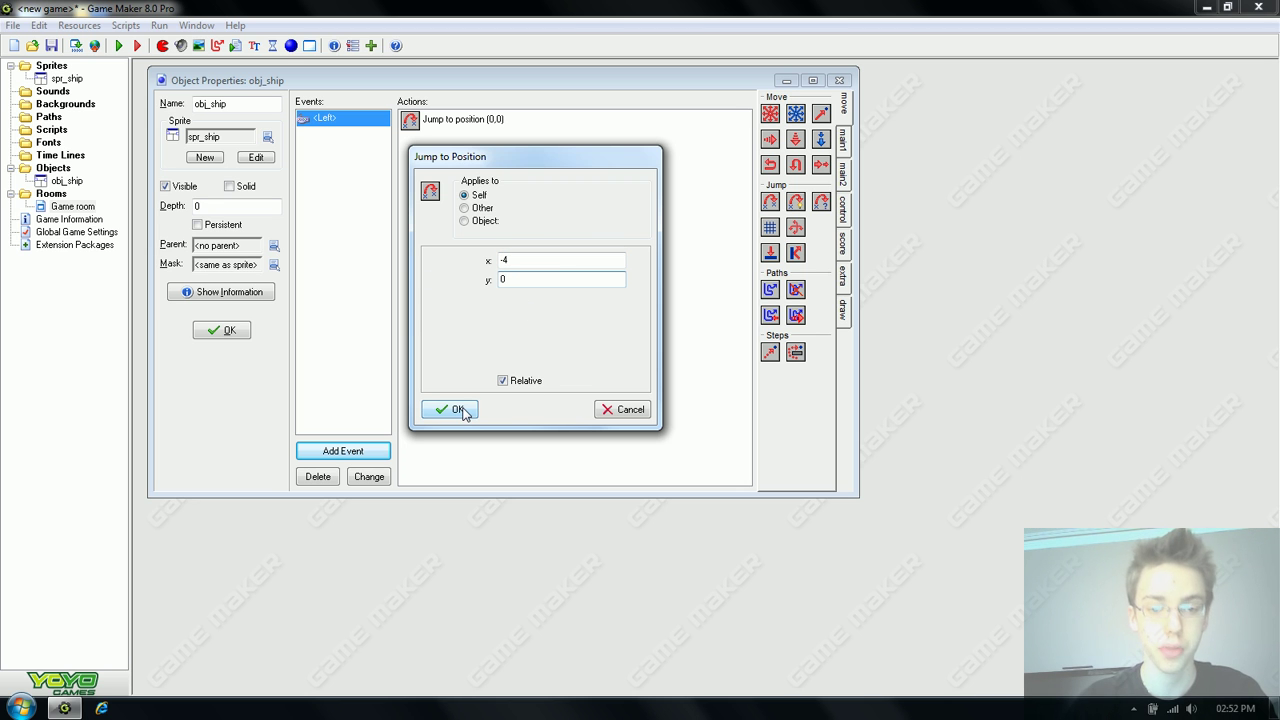
{"action": "left_click", "coordinate": [462, 410]}
Duplicate the Left event as a keyboard <Right> event.
{"action": "right_click", "coordinate": [347, 121]}
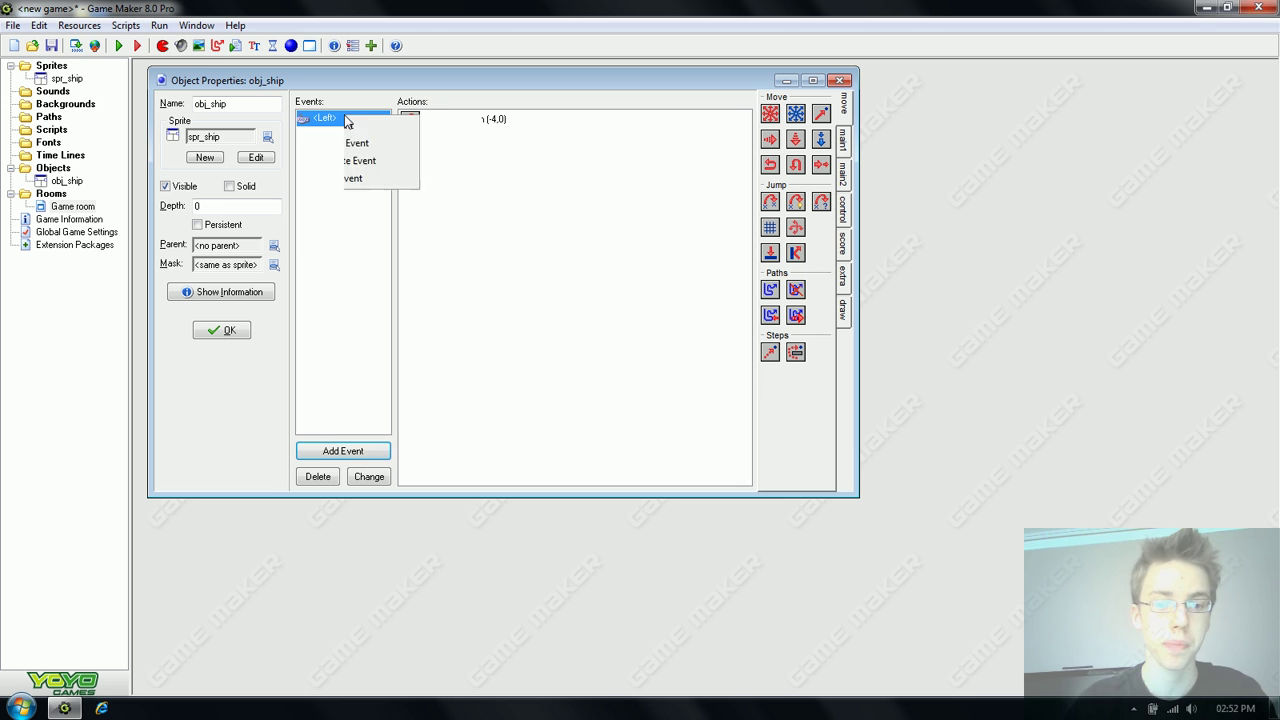
{"action": "left_click", "coordinate": [372, 160]}
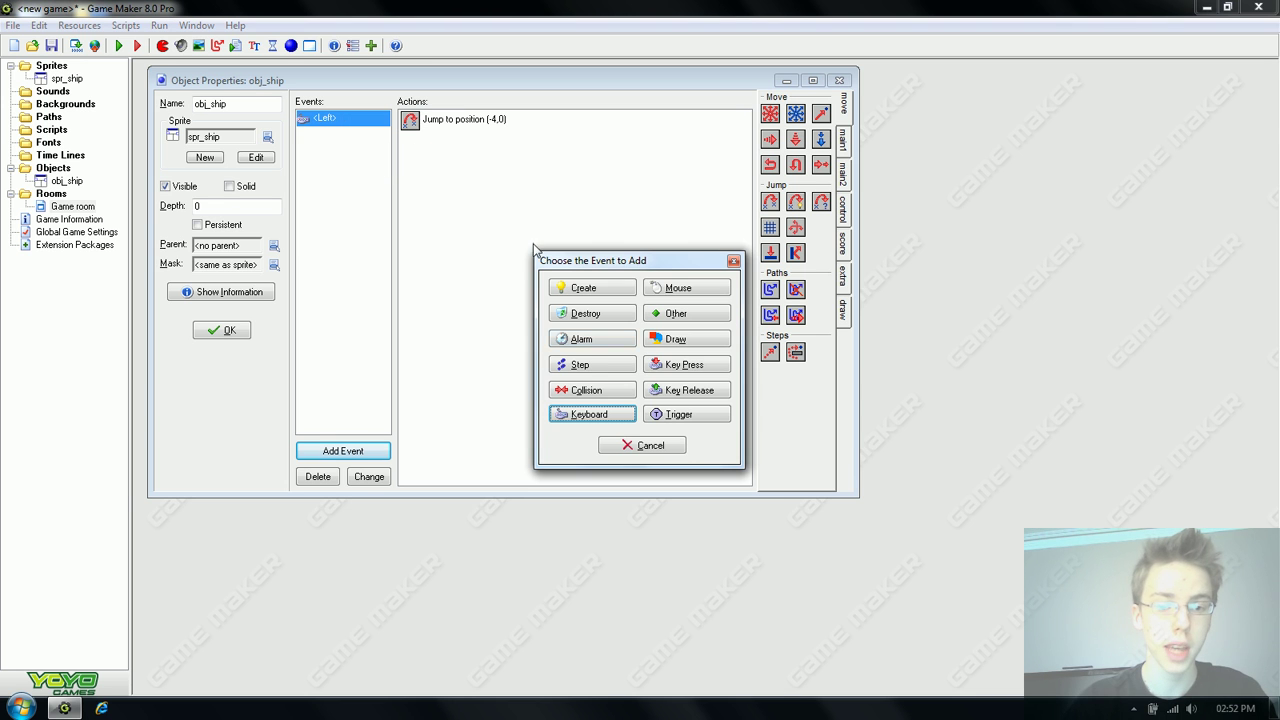
{"action": "left_click", "coordinate": [592, 418]}
{"action": "left_click", "coordinate": [645, 143]}
Change the Right event's copied Jump action x value from -4 to 4.
{"action": "left_click", "coordinate": [486, 121]}
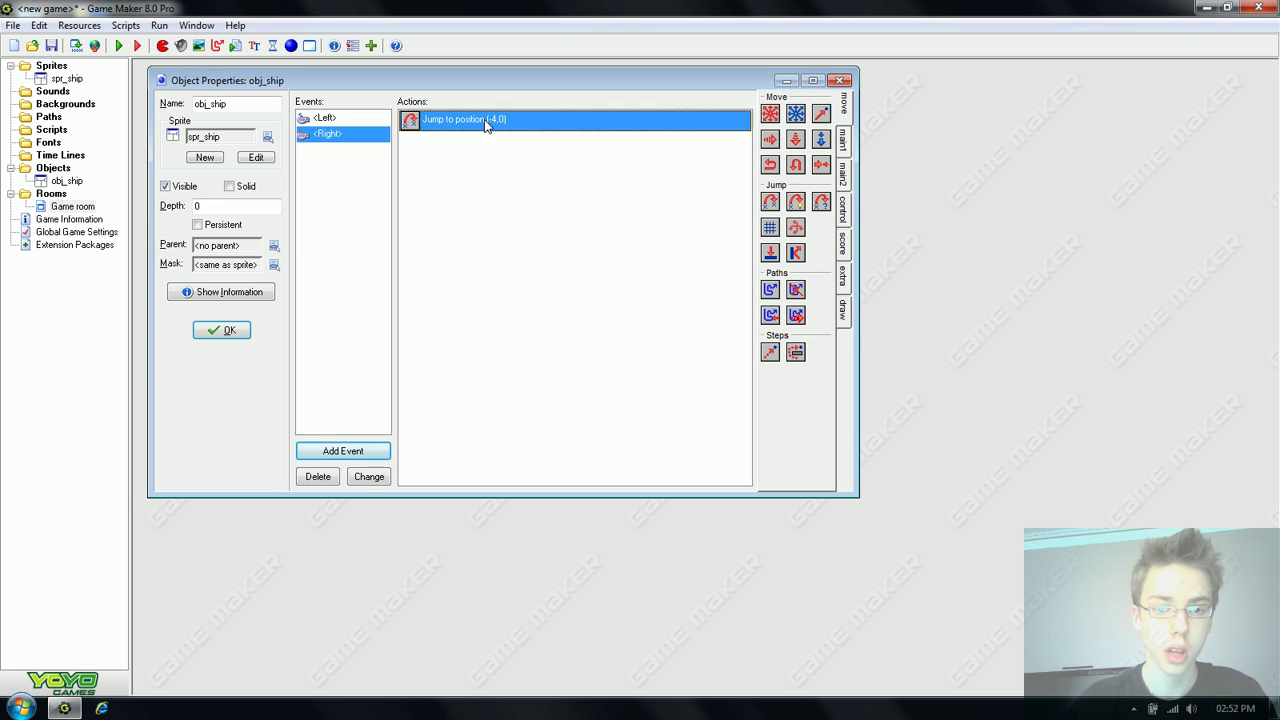
{"action": "double_click", "coordinate": [486, 121]}
{"action": "left_click", "coordinate": [534, 260]}
{"action": "key", "text": "Home"}
{"action": "key", "text": "Delete"}
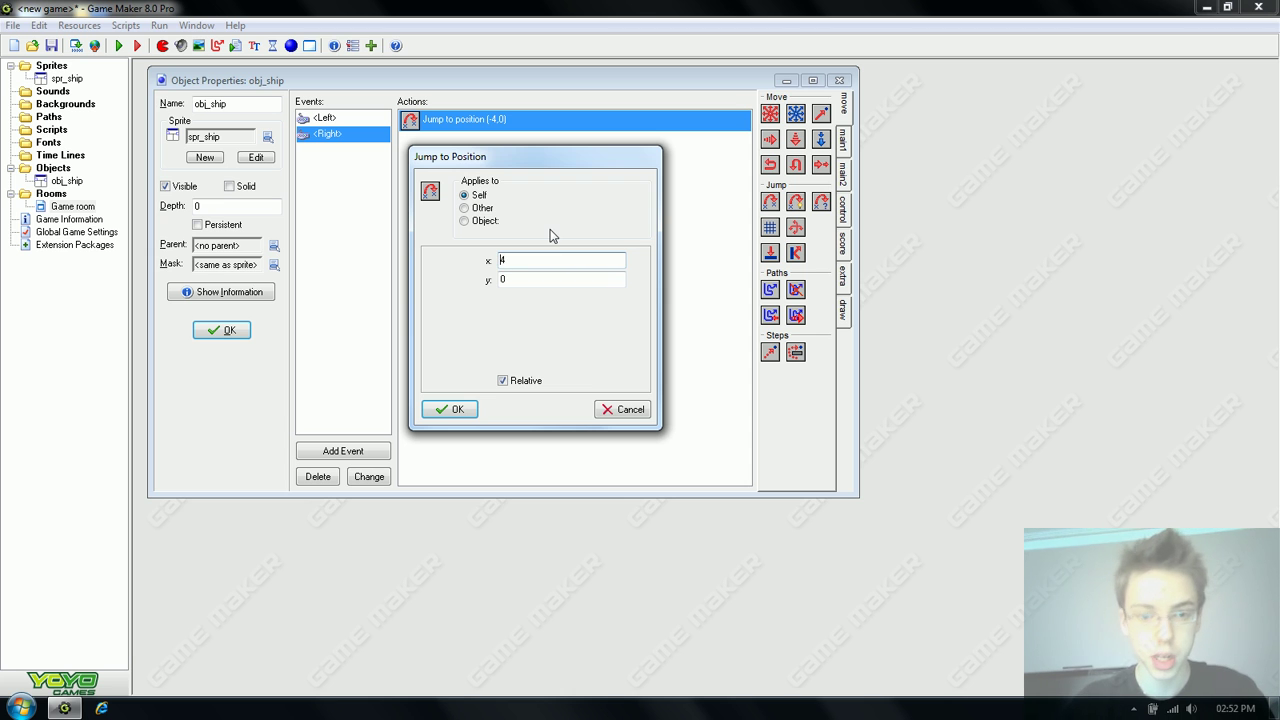
{"action": "left_click", "coordinate": [449, 409]}
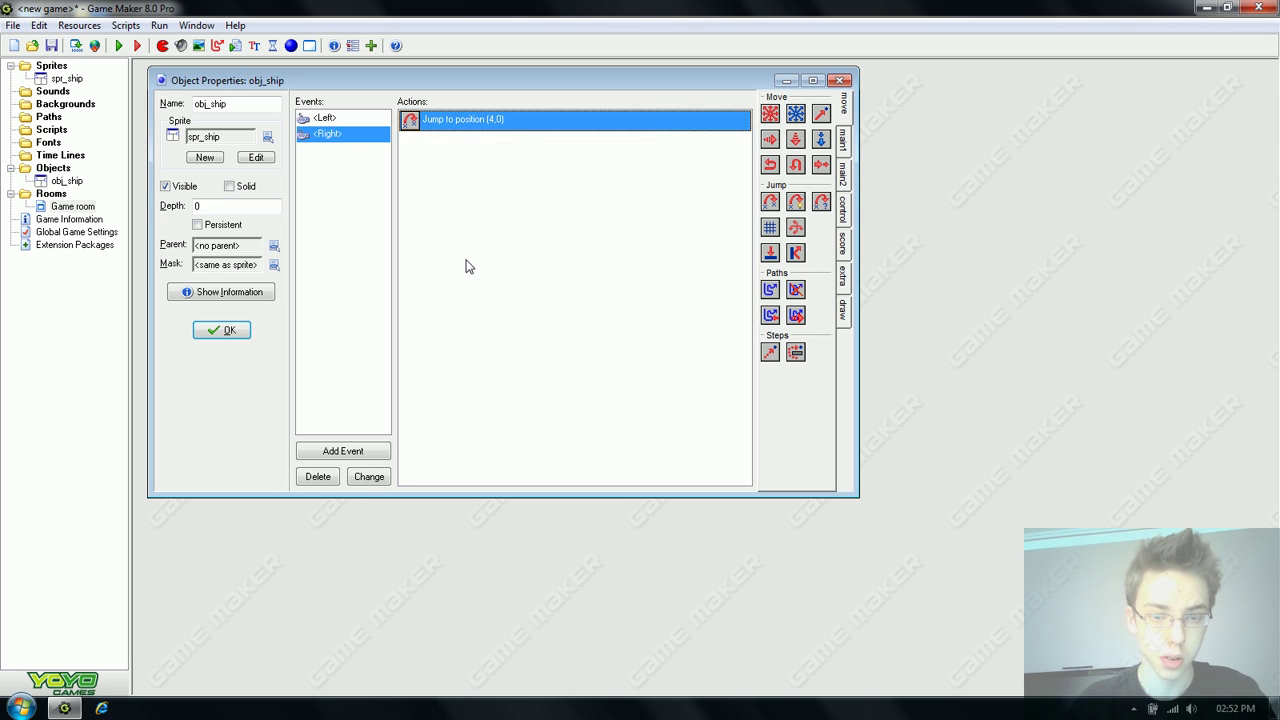
Review the Left and Right jump actions, then close obj_ship's properties with OK.
{"action": "left_click", "coordinate": [325, 118]}
{"action": "left_click", "coordinate": [328, 133]}
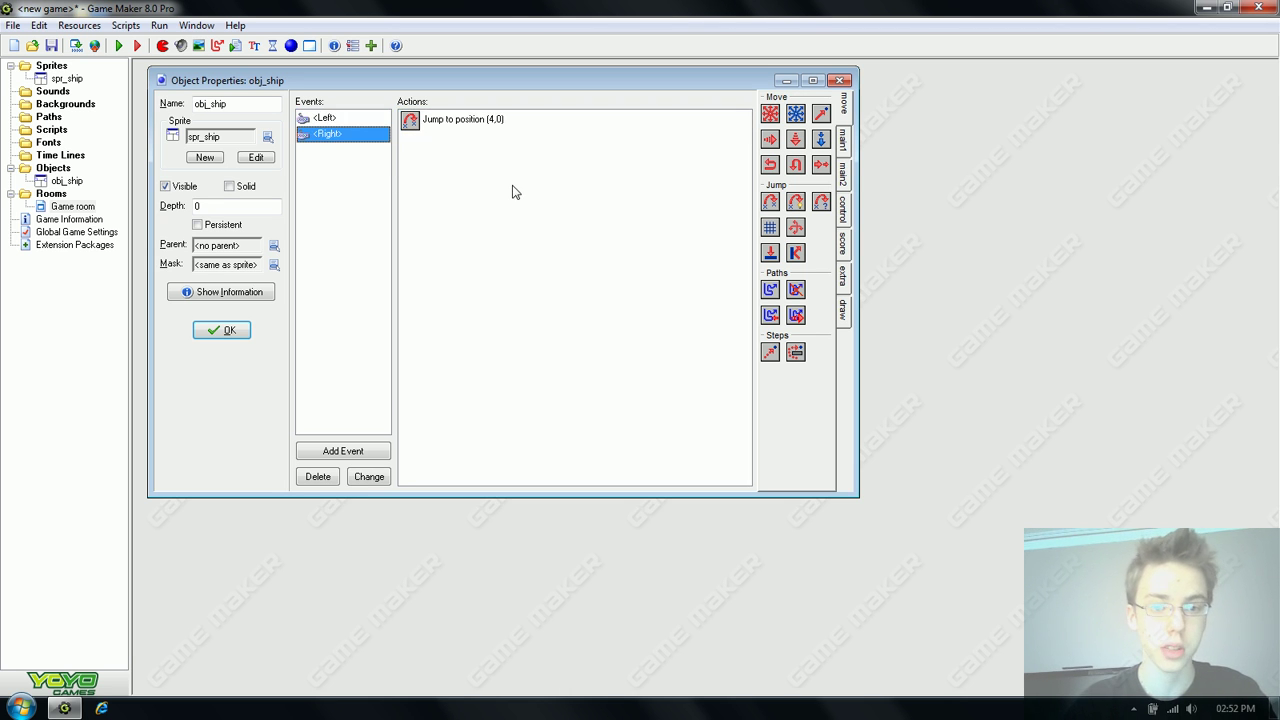
{"action": "left_click", "coordinate": [325, 118]}
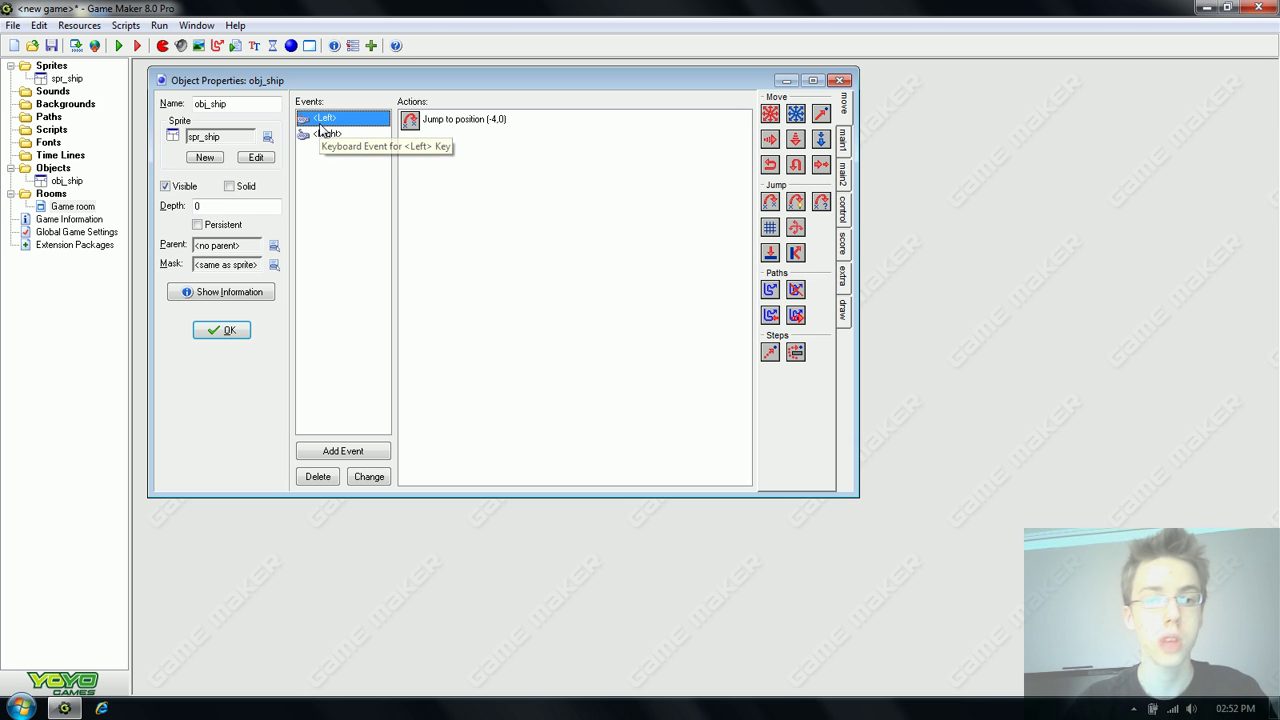
{"action": "left_click", "coordinate": [485, 121]}
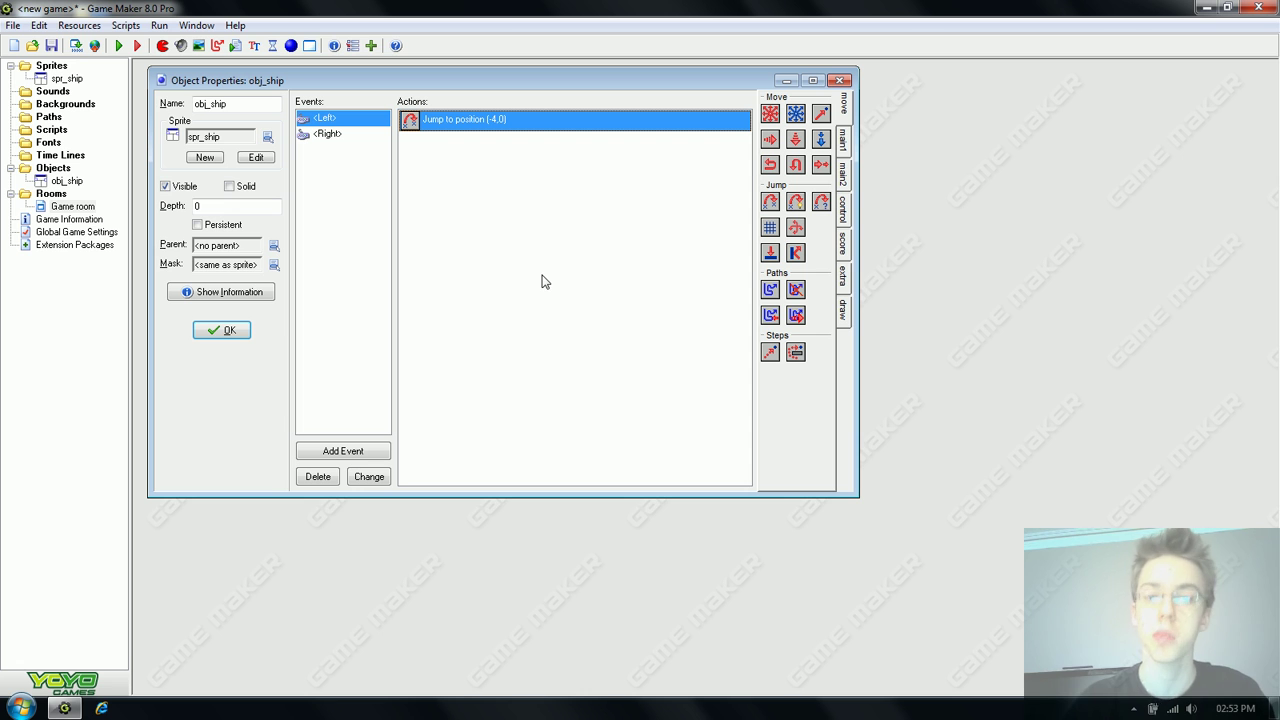
{"action": "left_click", "coordinate": [224, 332]}
{"action": "left_click", "coordinate": [118, 45]}
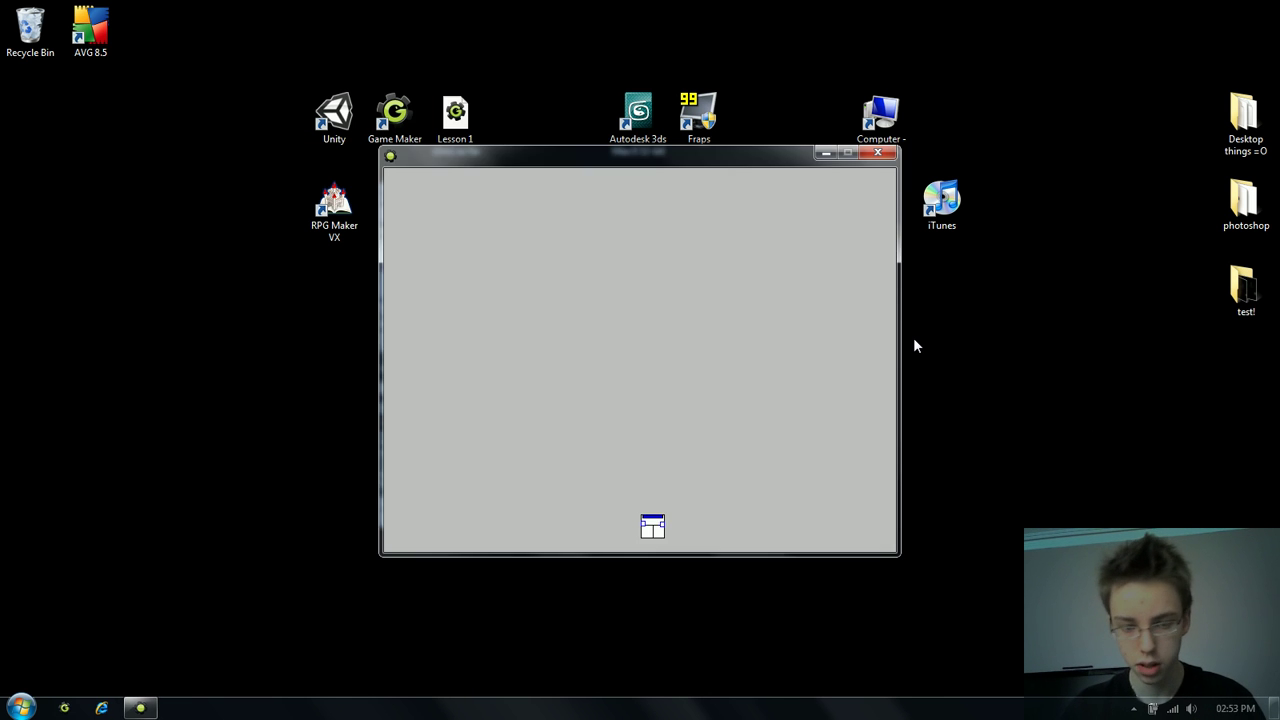
{"action": "key", "text": "Left"}
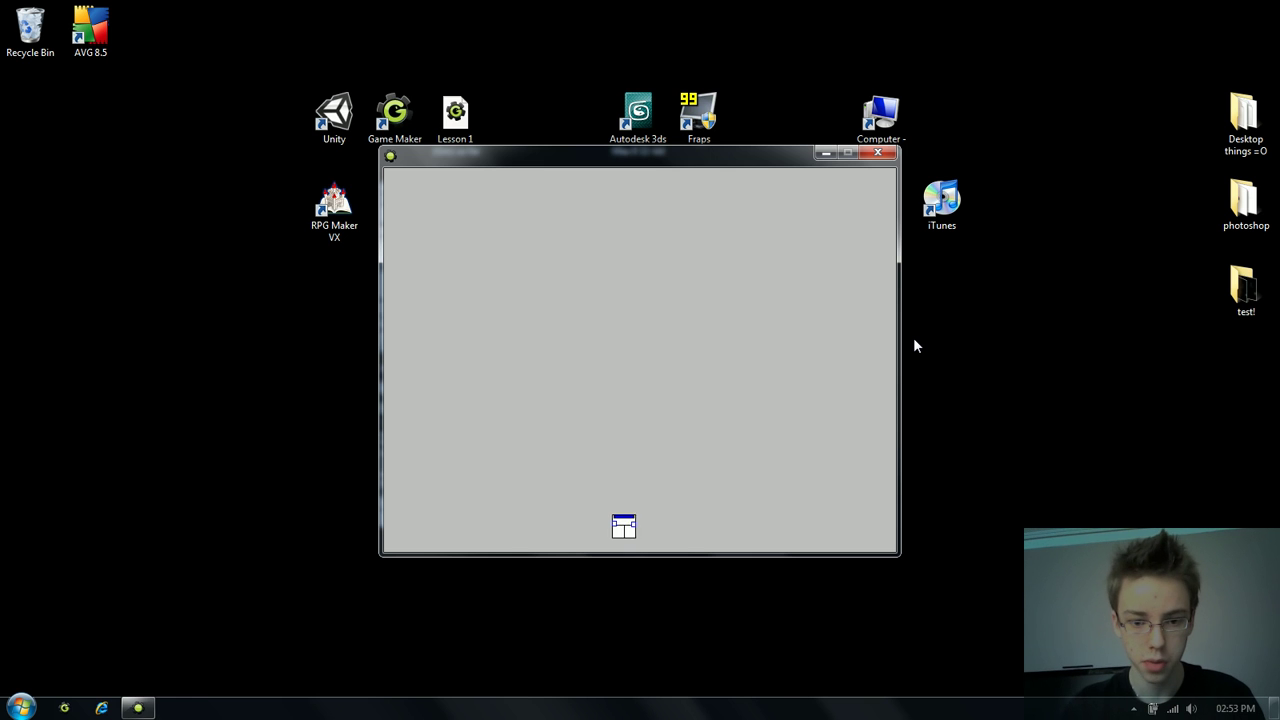
{"action": "key", "text": "Right"}
{"action": "key", "text": "Right"}
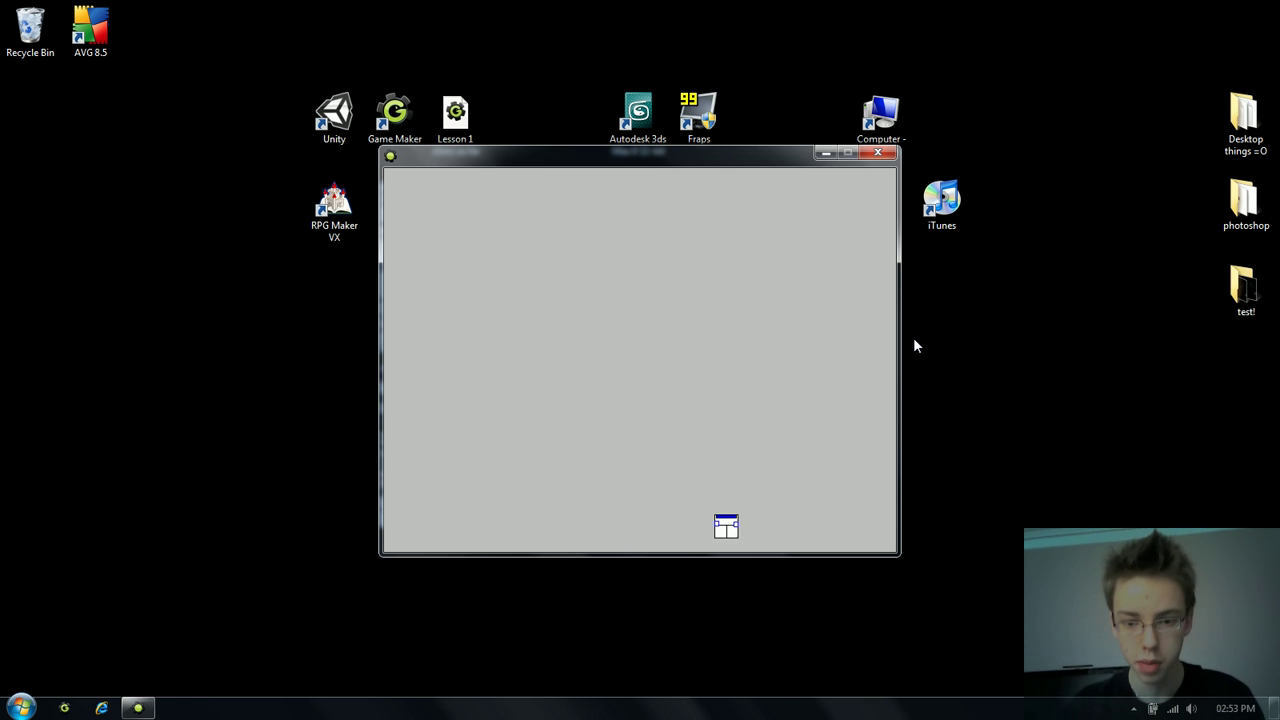
{"action": "key", "text": "Left"}
{"action": "key", "text": "Left"}
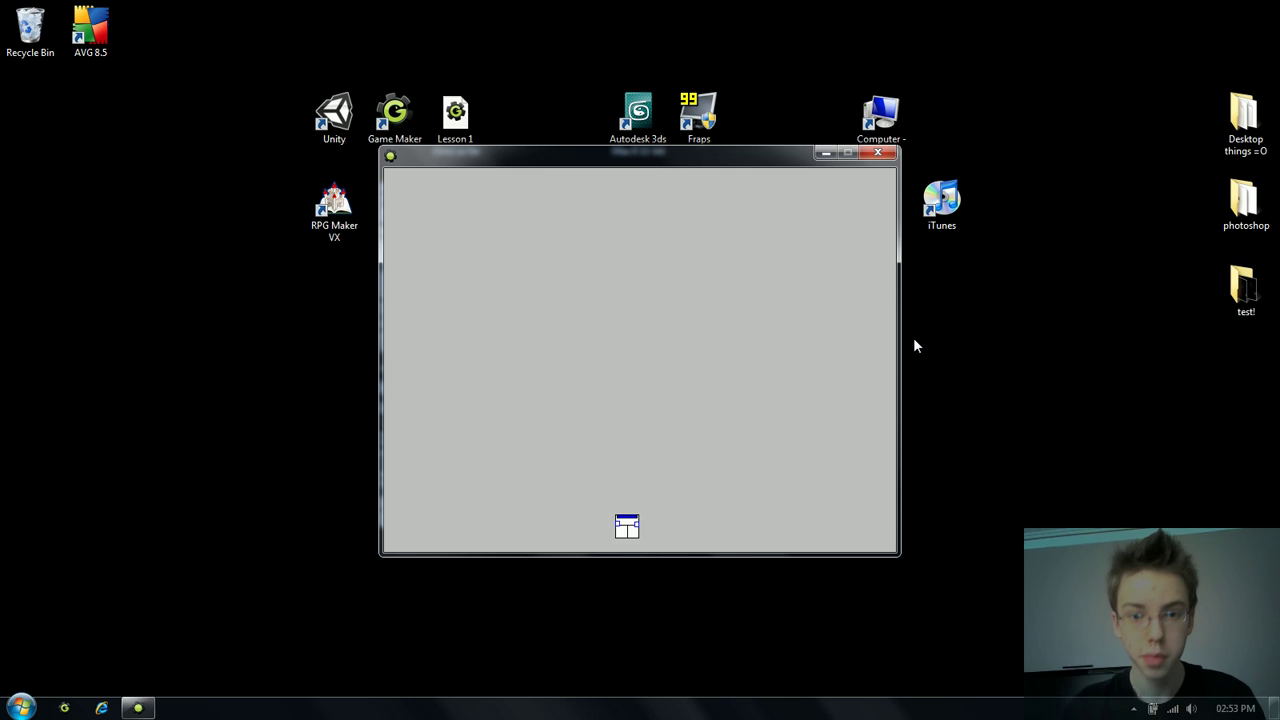
{"action": "key", "text": "Right"}
{"action": "key", "text": "Escape"}
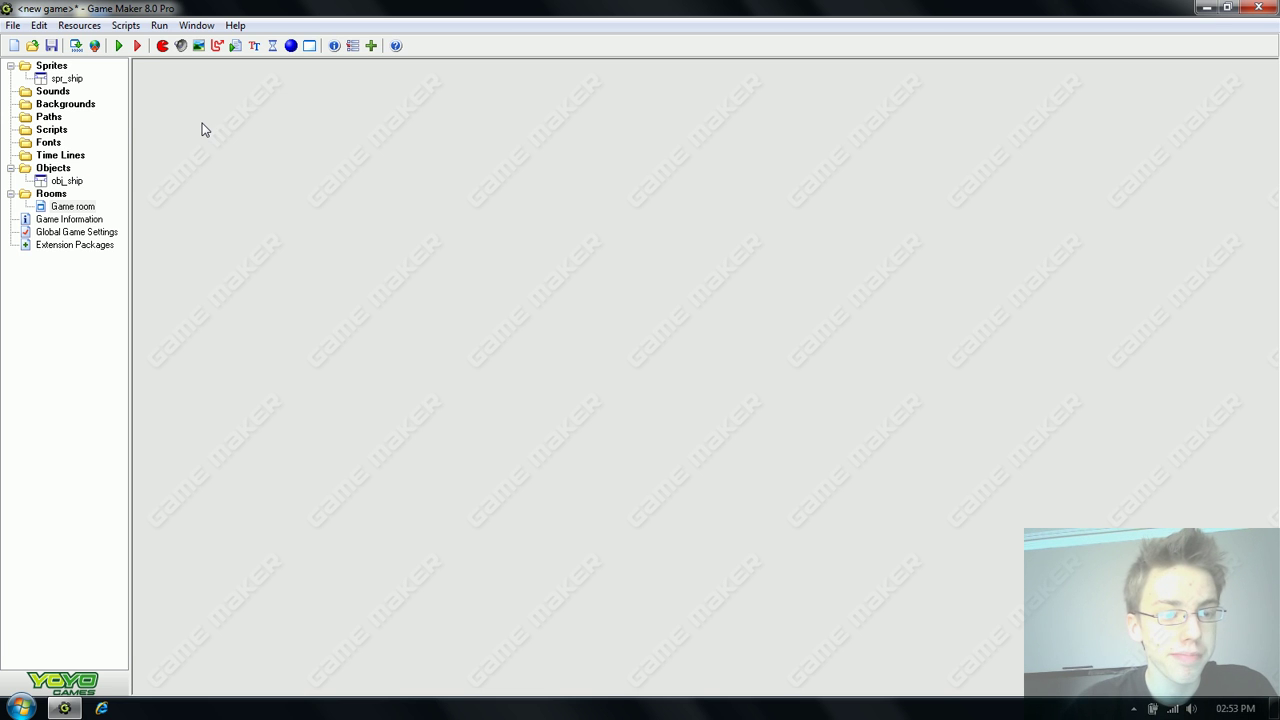
Create a new object named obj_bullet and give it a Create event.
{"action": "left_click", "coordinate": [290, 48]}
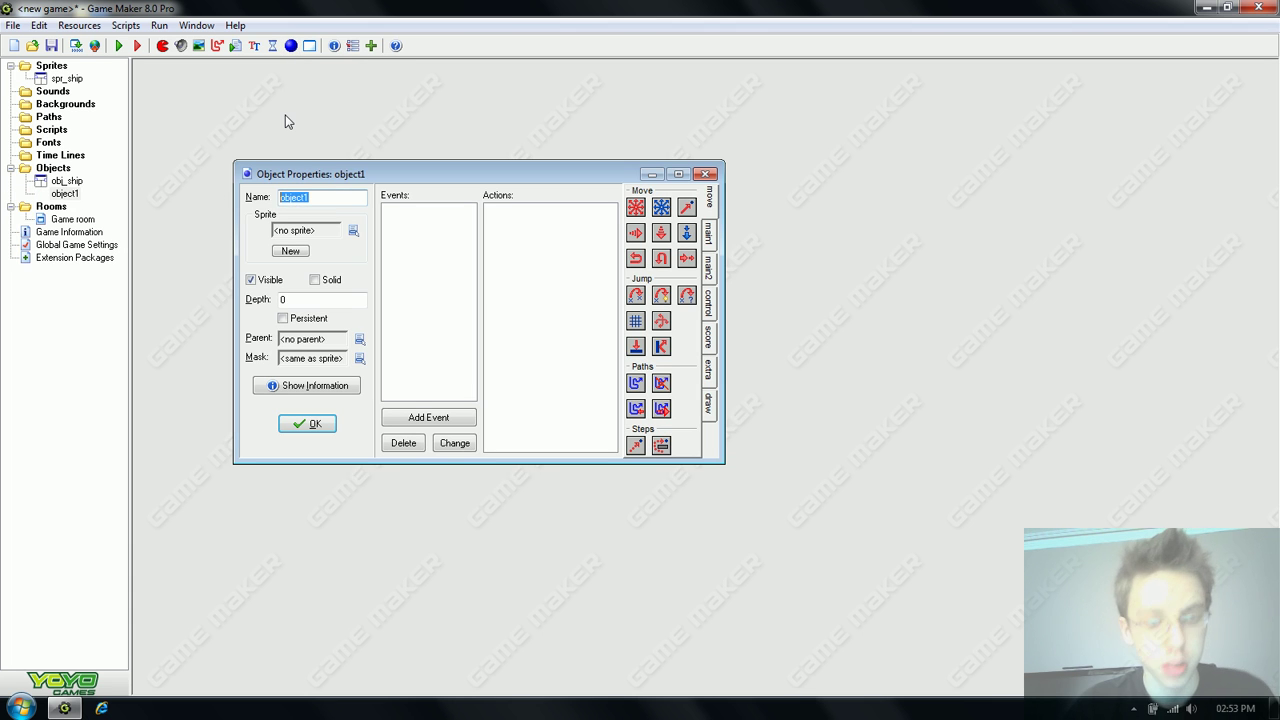
{"action": "type", "text": "obj_"}
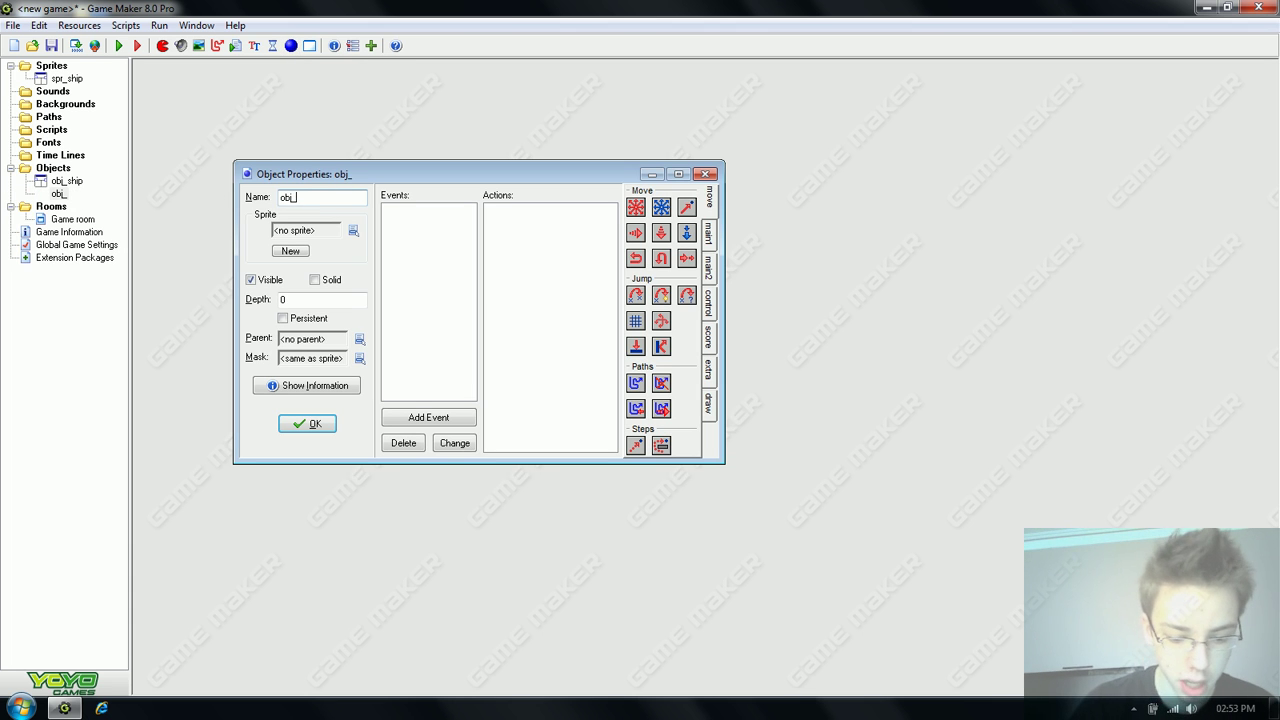
{"action": "type", "text": "bullet"}
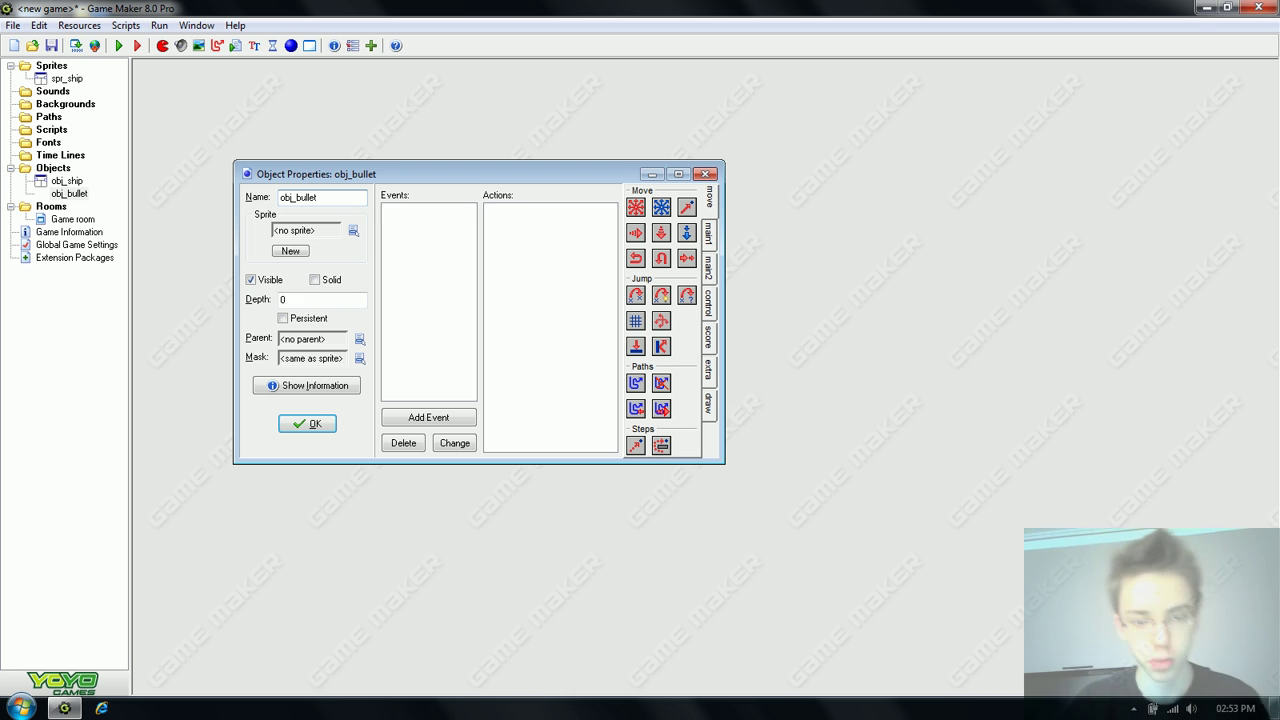
{"action": "left_click", "coordinate": [354, 231]}
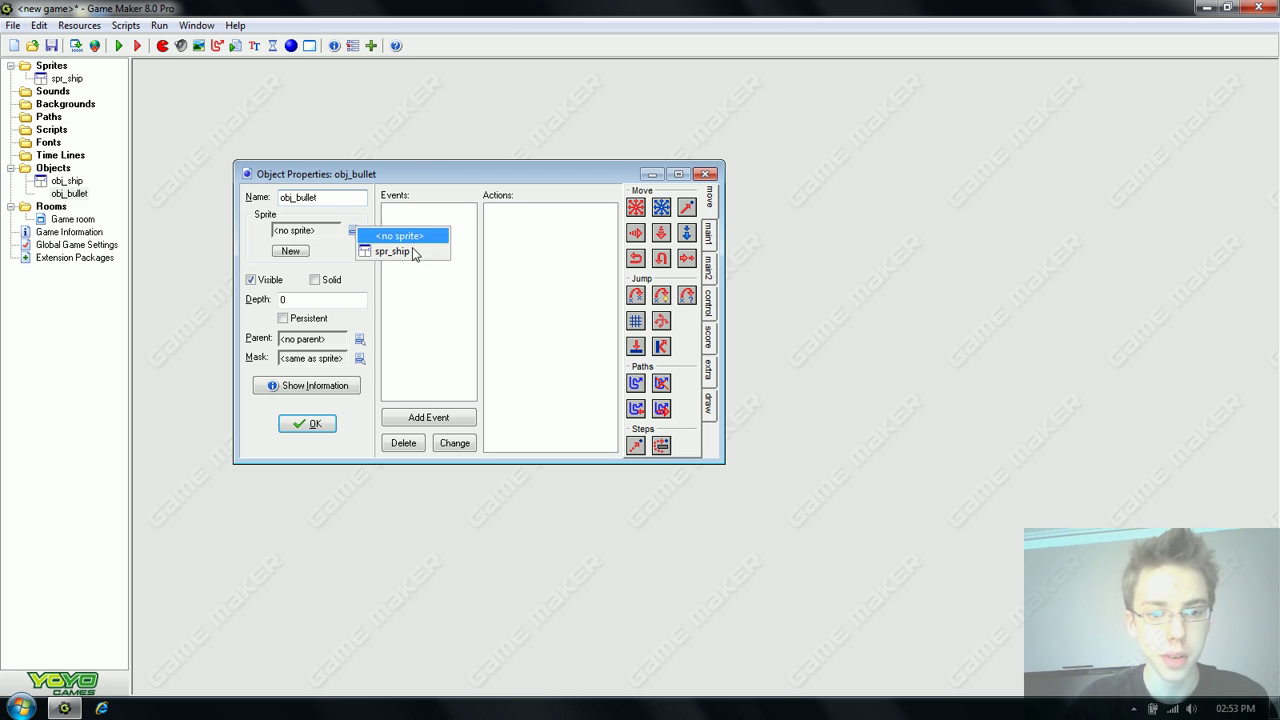
{"action": "left_click", "coordinate": [348, 260]}
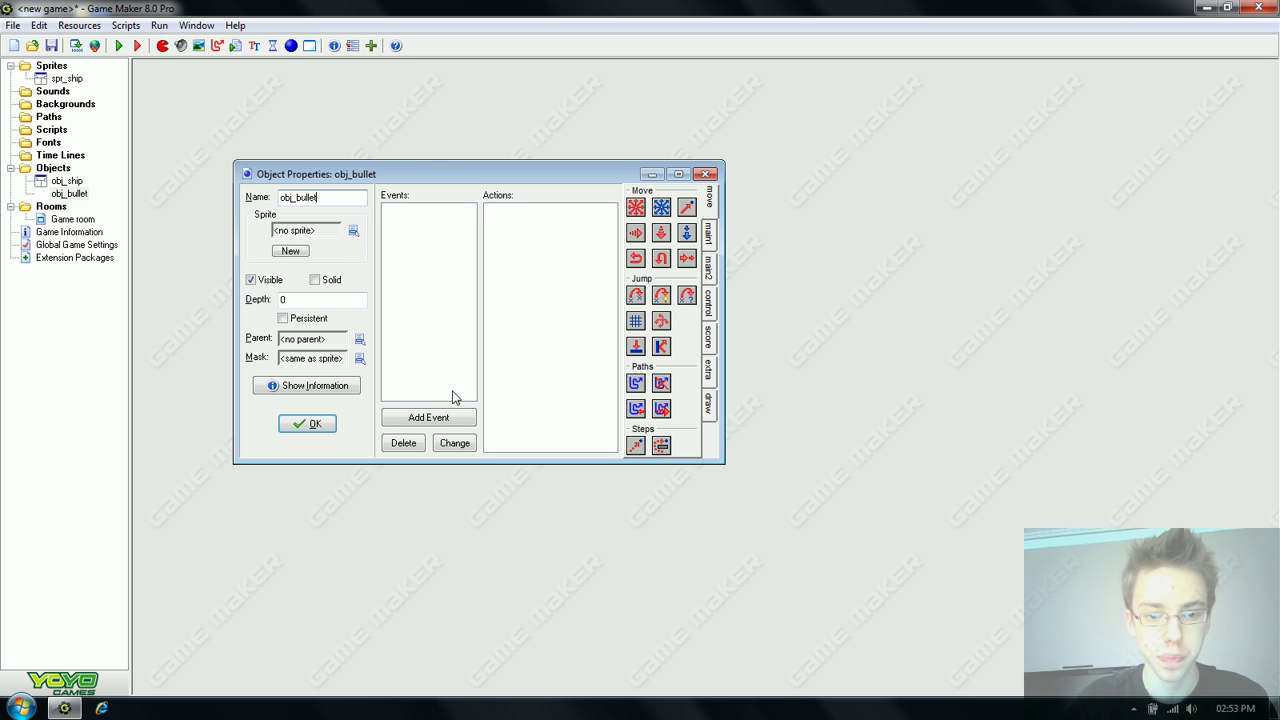
{"action": "left_click", "coordinate": [449, 421]}
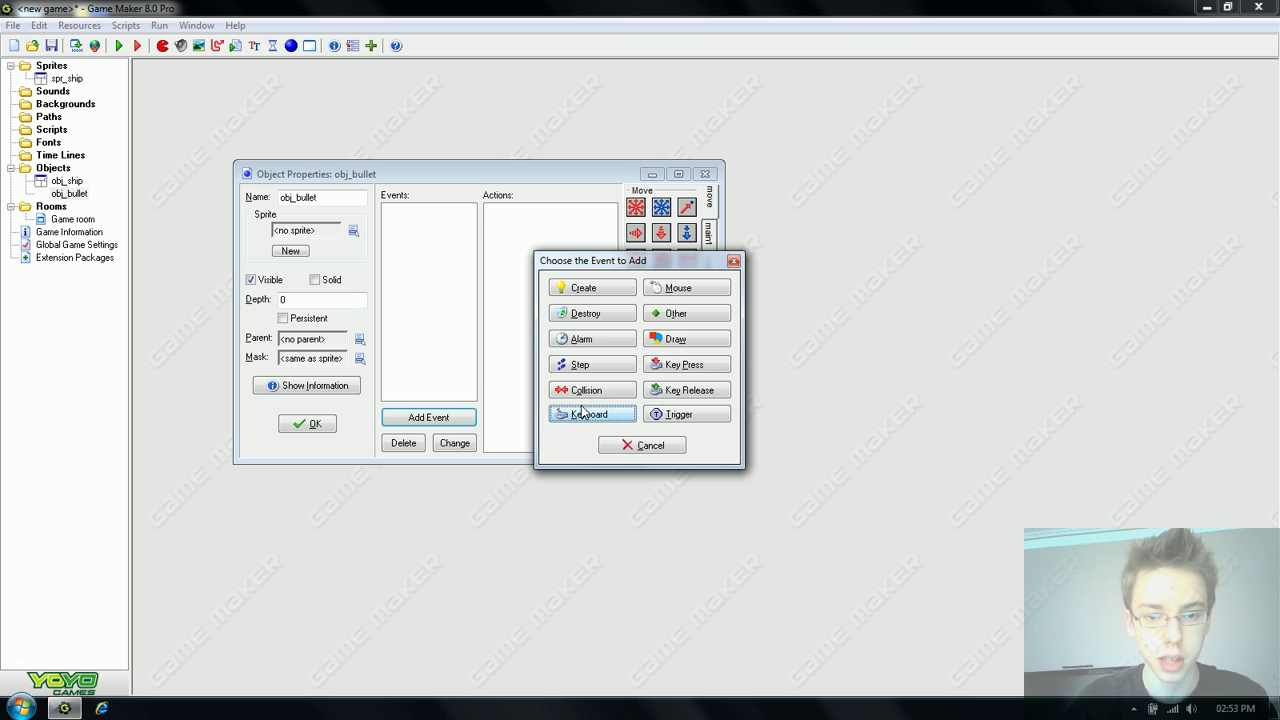
{"action": "left_click", "coordinate": [586, 290]}
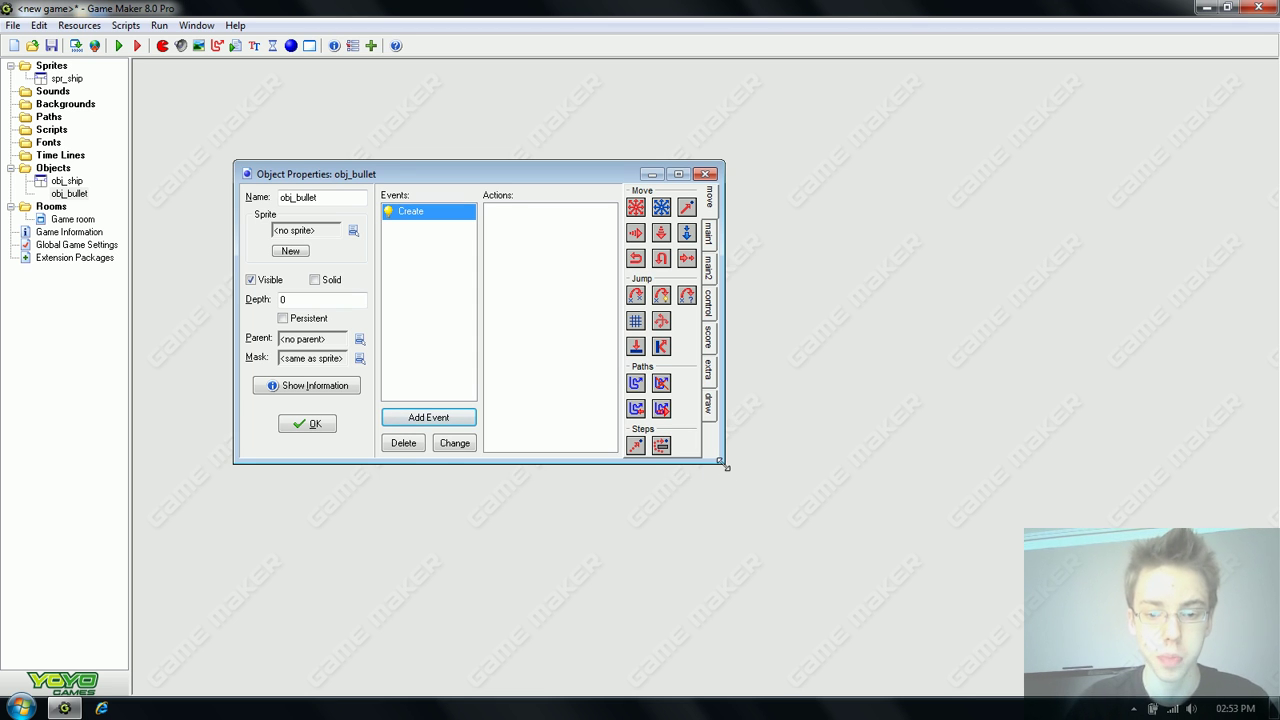
Add a Move Fixed action to the Create event moving upward at speed 6.
{"action": "left_click_drag", "start_coordinate": [726, 466], "coordinate": [971, 538]}
{"action": "left_click_drag", "start_coordinate": [620, 185], "coordinate": [618, 110]}
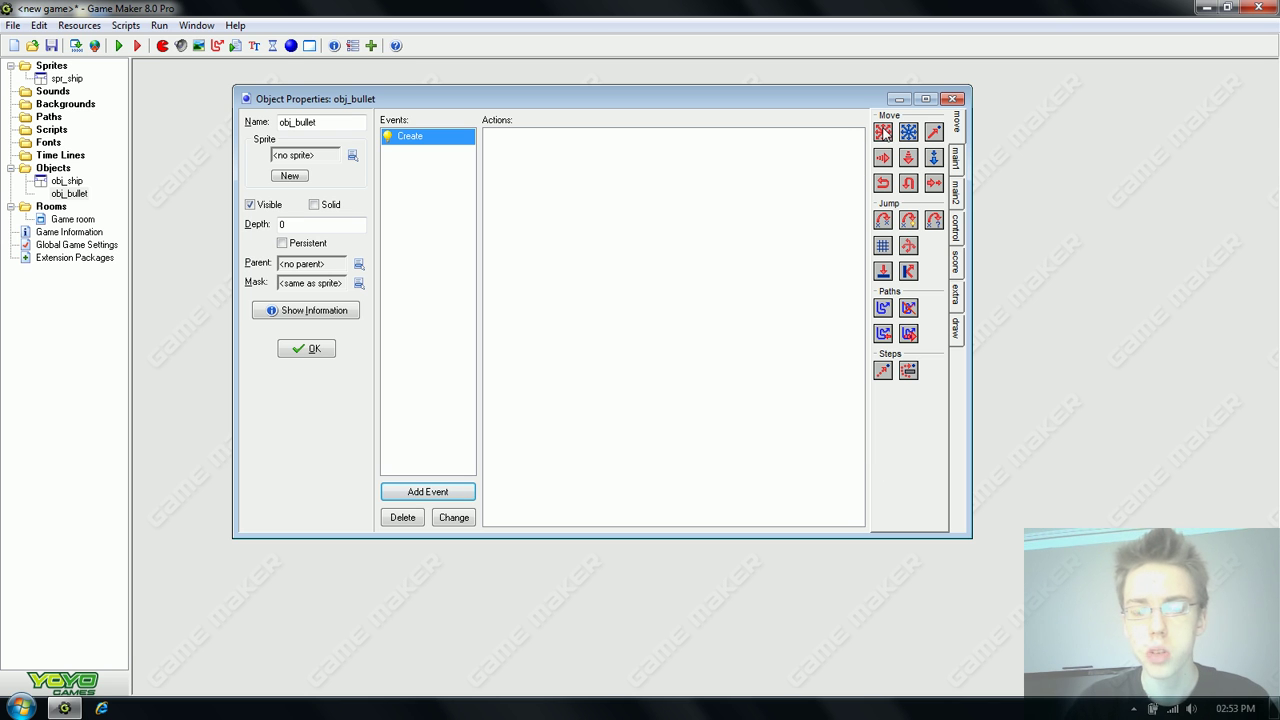
{"action": "left_click_drag", "start_coordinate": [884, 132], "coordinate": [727, 206]}
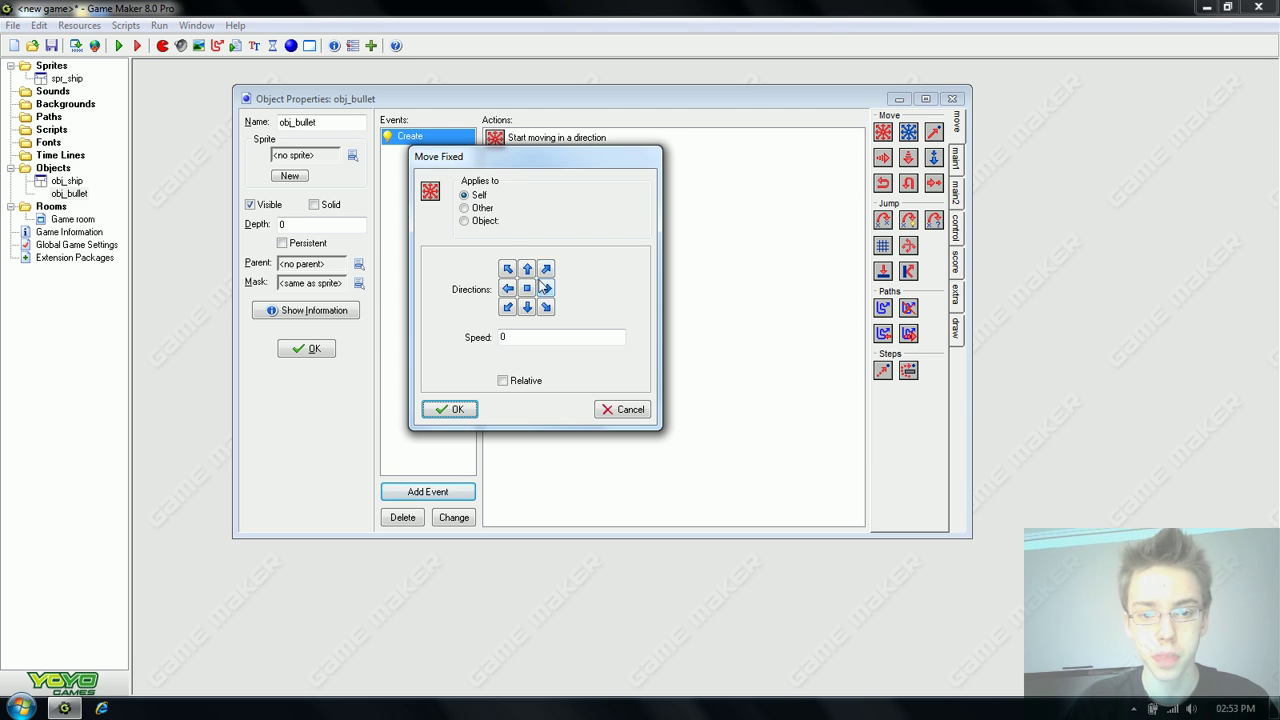
{"action": "left_click_drag", "start_coordinate": [992, 158], "coordinate": [1091, 116]}
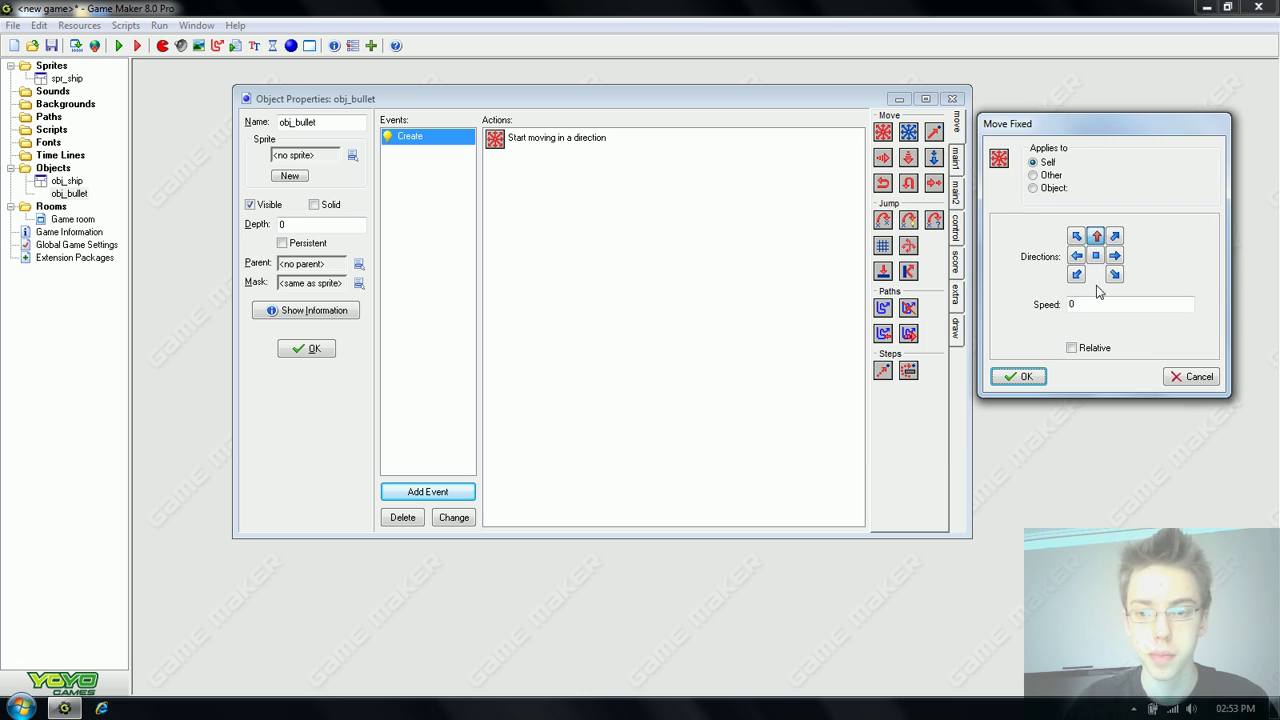
{"action": "double_click", "coordinate": [1072, 304]}
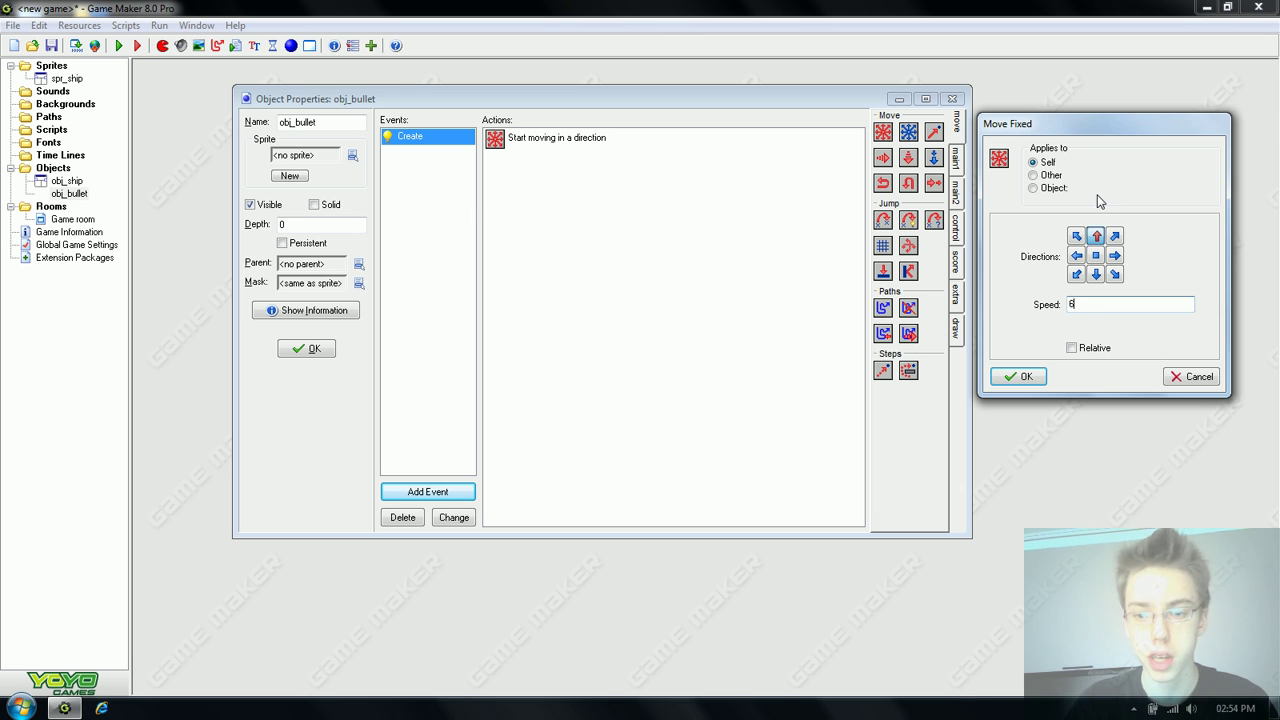
{"action": "left_click", "coordinate": [1036, 381]}
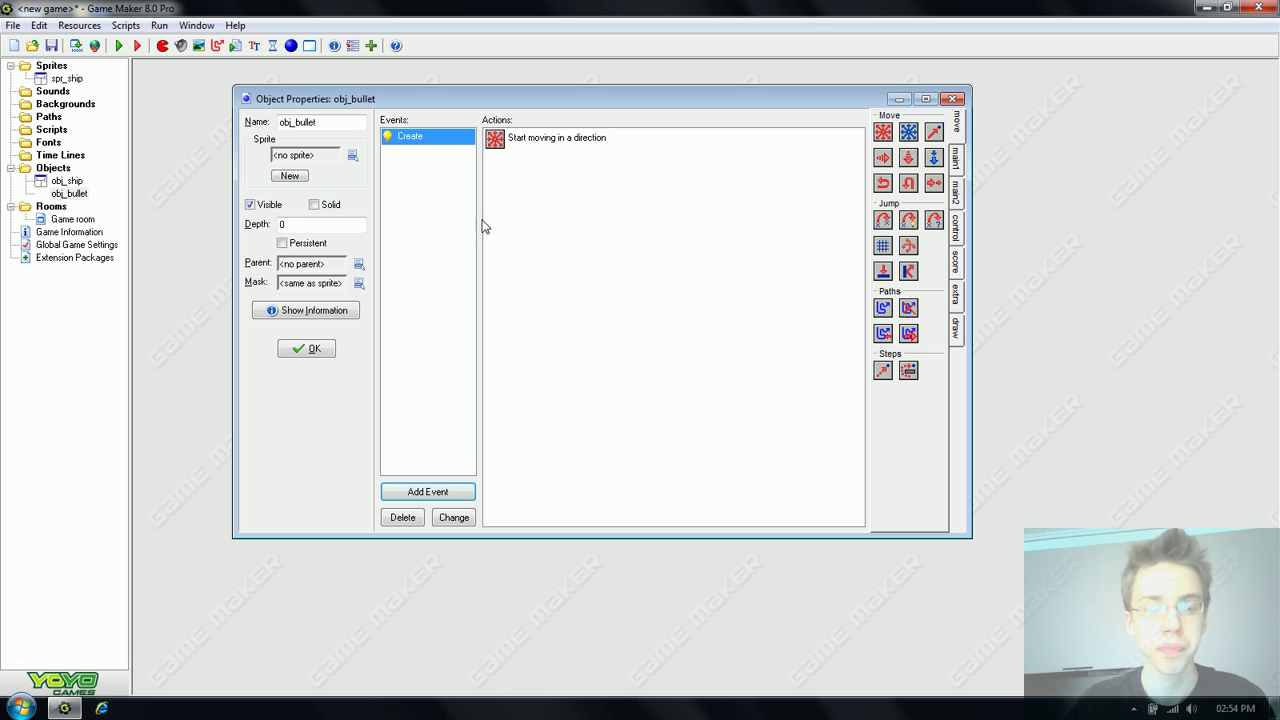
Create a sprite named spr_bullet with a new blank 32 by 32 image.
{"action": "left_click_drag", "start_coordinate": [316, 99], "coordinate": [645, 245]}
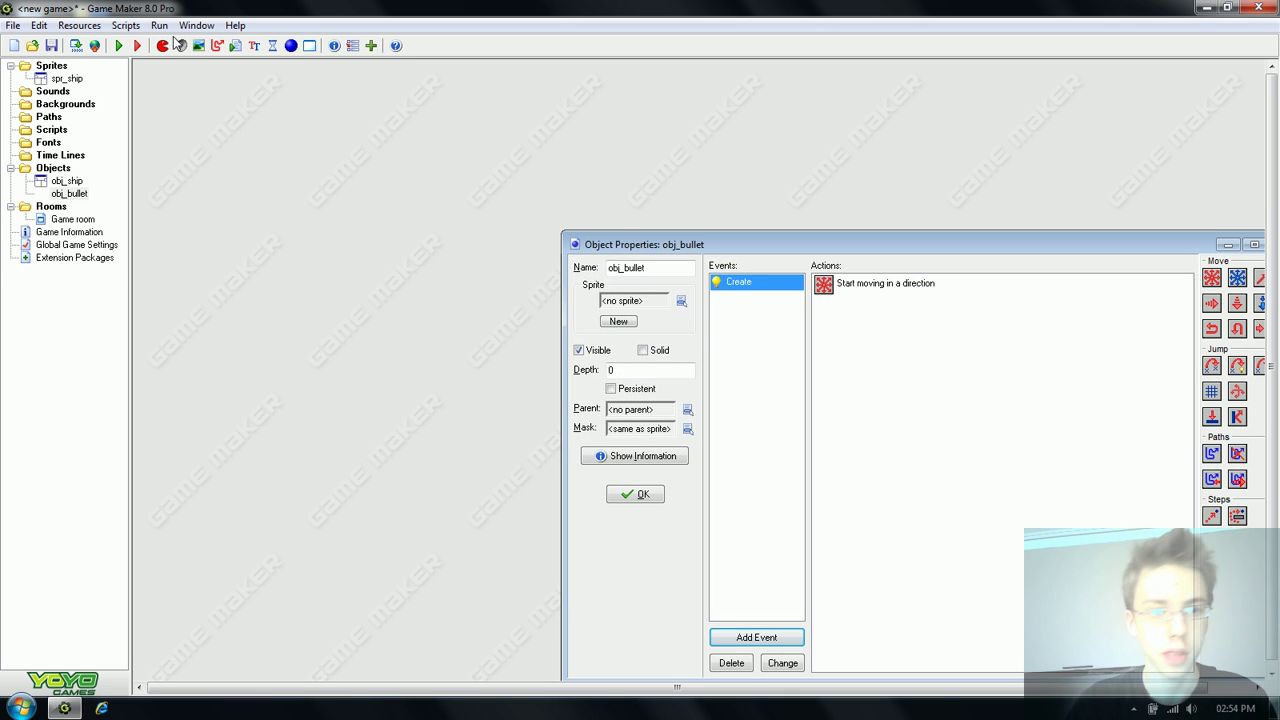
{"action": "left_click", "coordinate": [163, 46]}
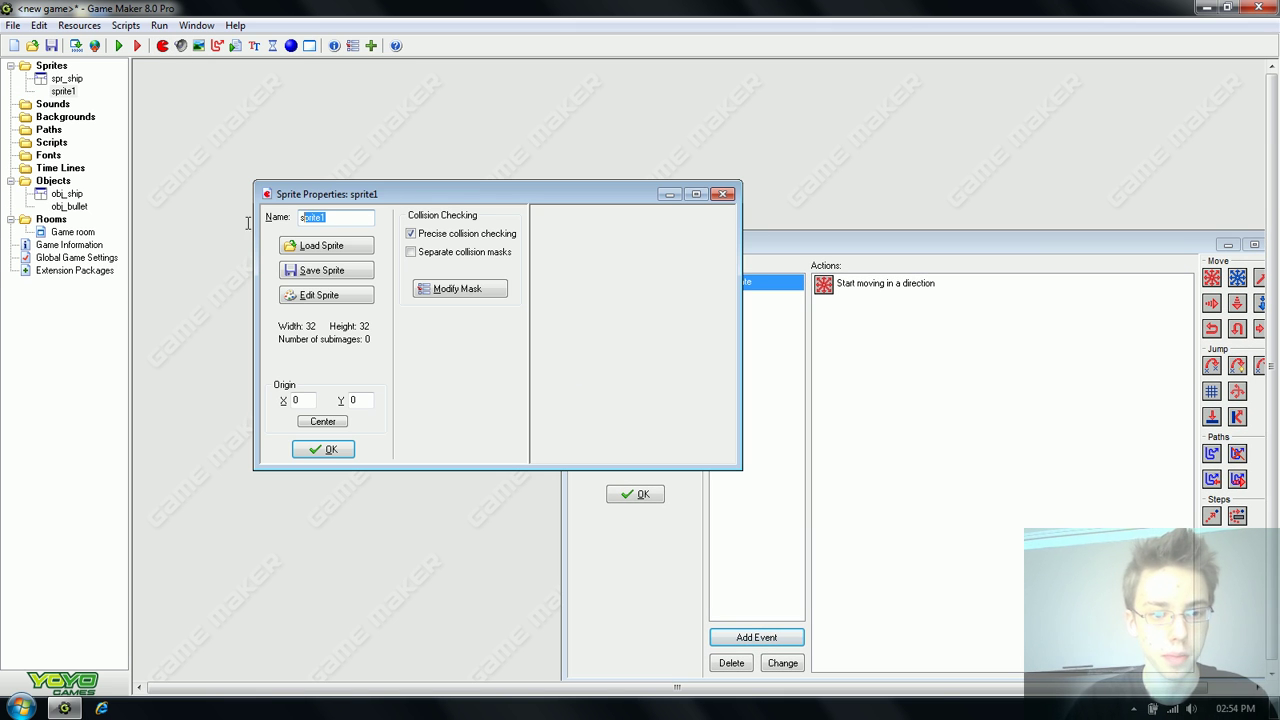
{"action": "type", "text": "spr_b"}
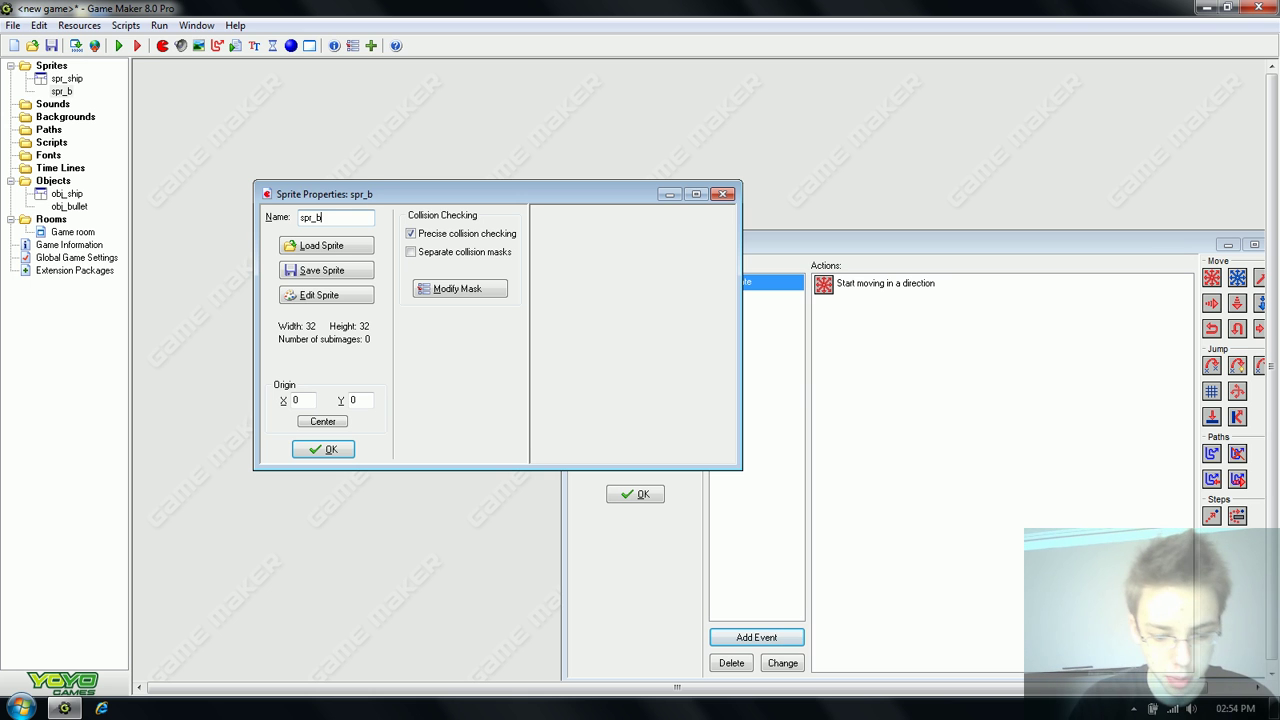
{"action": "type", "text": "ullet"}
{"action": "left_click", "coordinate": [318, 295]}
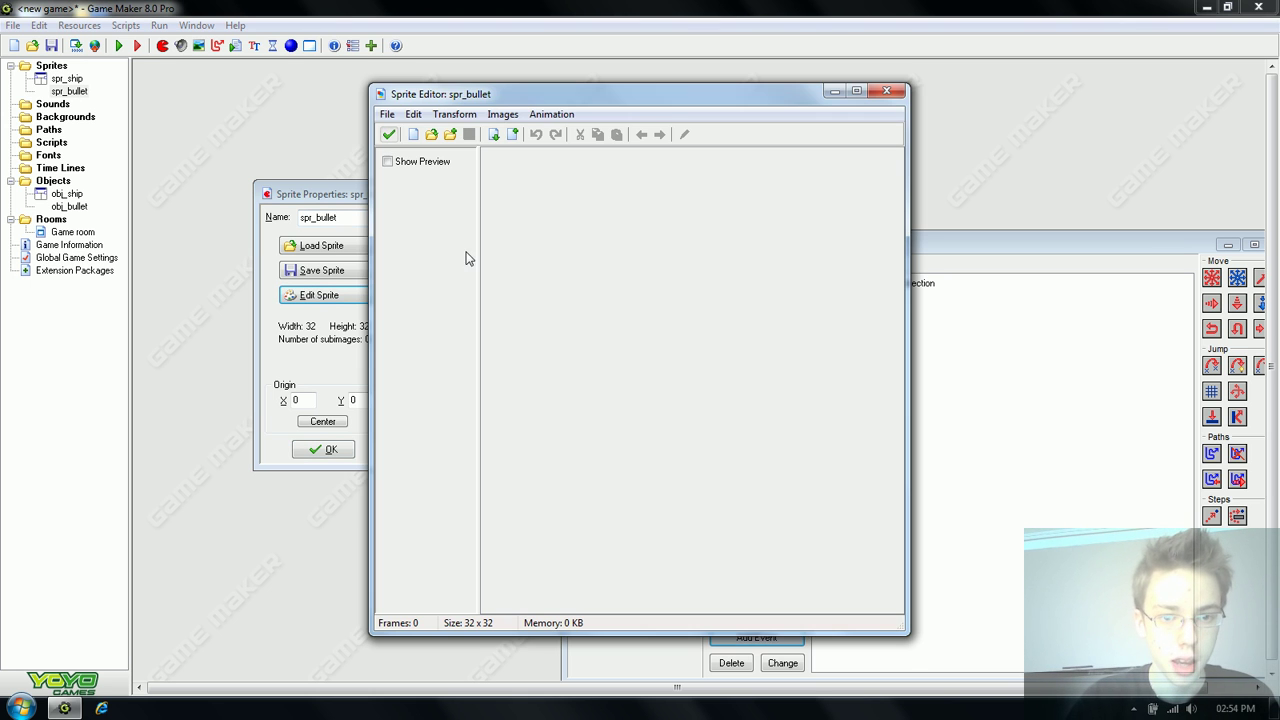
{"action": "left_click", "coordinate": [413, 134]}
{"action": "left_click", "coordinate": [565, 402]}
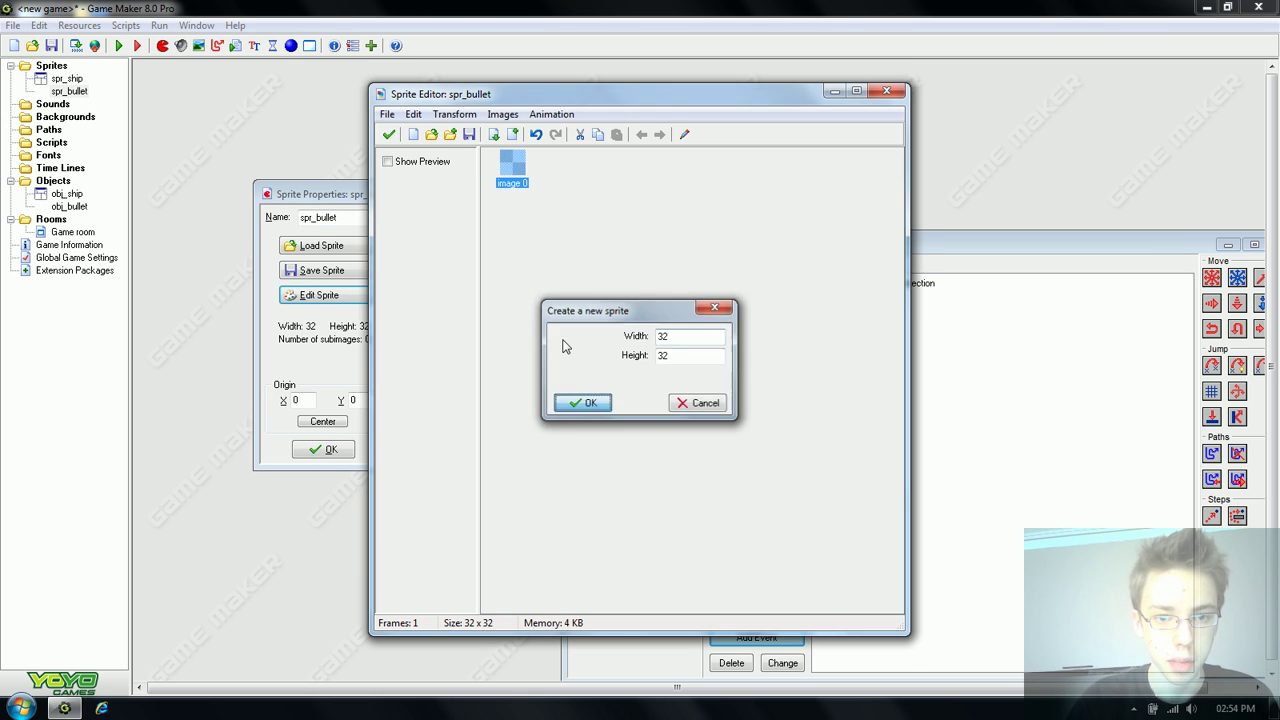
Paint a blue-outlined white rectangle at the top of the bullet image and save the sprite.
{"action": "double_click", "coordinate": [512, 168]}
{"action": "left_click", "coordinate": [261, 45]}
{"action": "left_click", "coordinate": [261, 45]}
{"action": "left_click", "coordinate": [261, 45]}
{"action": "left_click", "coordinate": [261, 45]}
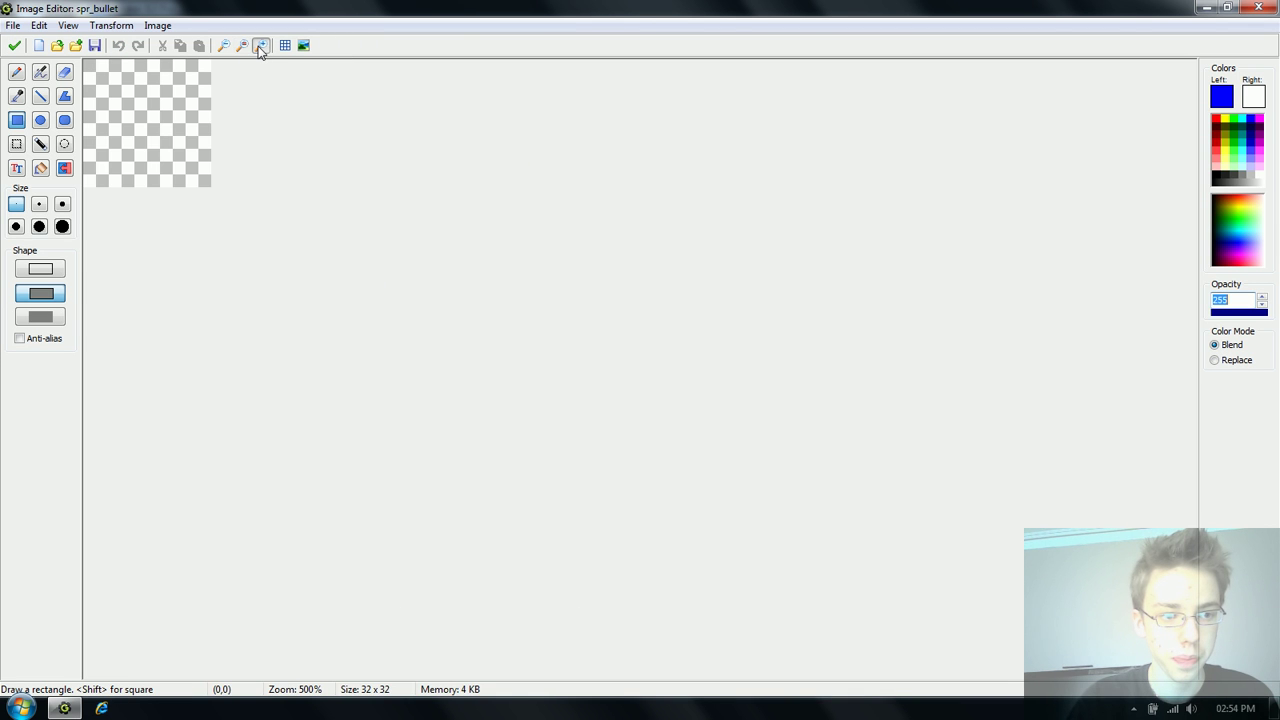
{"action": "left_click", "coordinate": [261, 45]}
{"action": "left_click", "coordinate": [261, 45]}
{"action": "left_click", "coordinate": [261, 45]}
{"action": "left_click", "coordinate": [261, 45]}
{"action": "left_click_drag", "start_coordinate": [102, 142], "coordinate": [331, 201]}
{"action": "left_click", "coordinate": [12, 47]}
{"action": "left_click", "coordinate": [389, 133]}
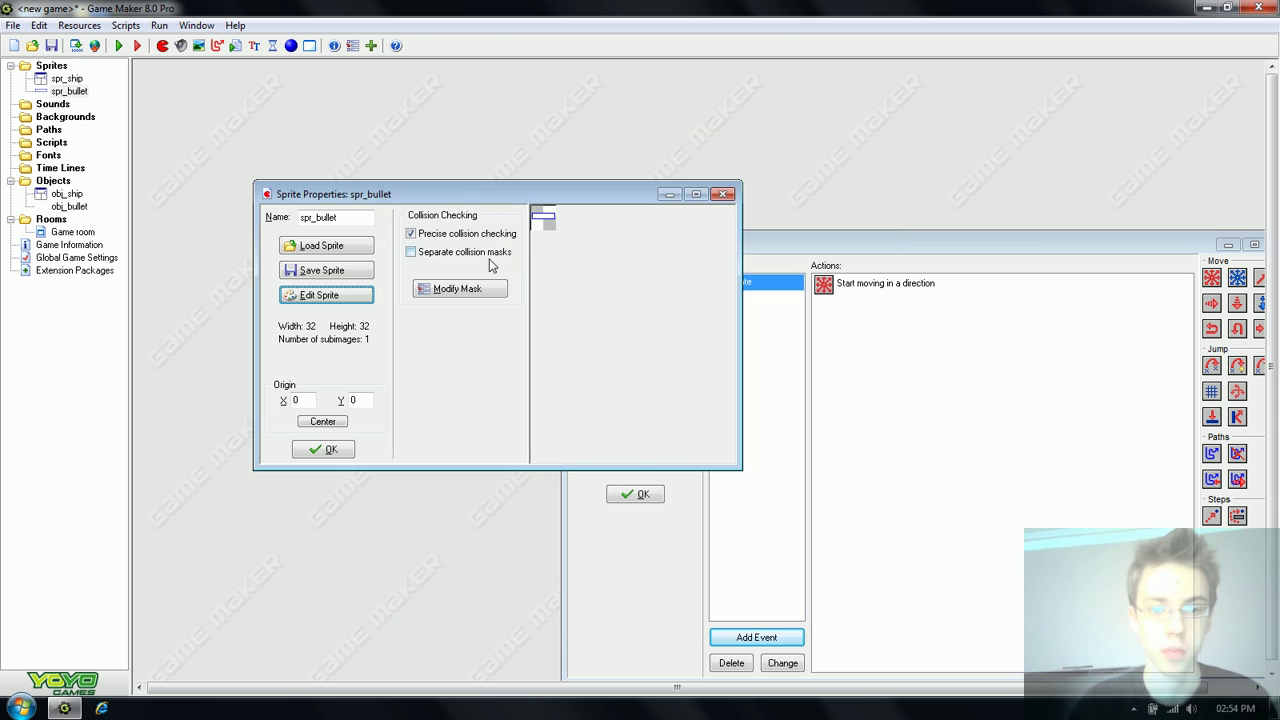
{"action": "left_click", "coordinate": [323, 449]}
Assign spr_bullet as obj_bullet's sprite.
{"action": "left_click_drag", "start_coordinate": [677, 256], "coordinate": [362, 111]}
{"action": "left_click", "coordinate": [365, 163]}
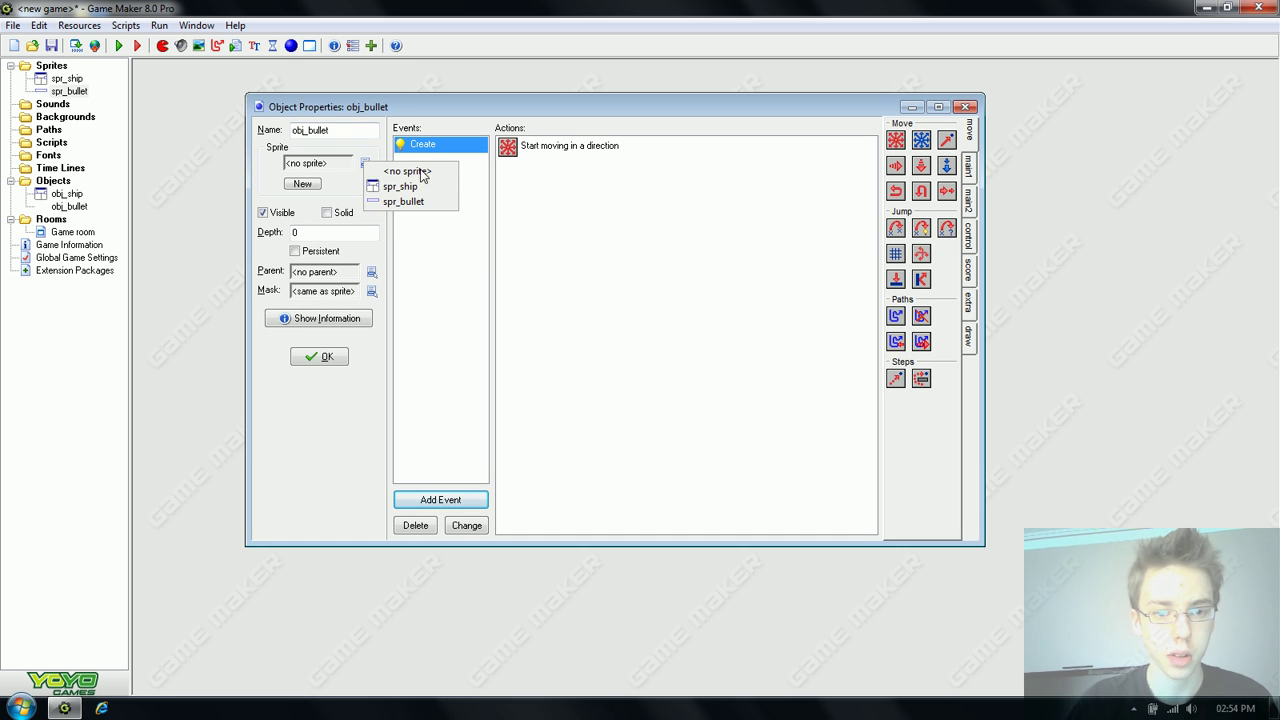
{"action": "left_click", "coordinate": [403, 201]}
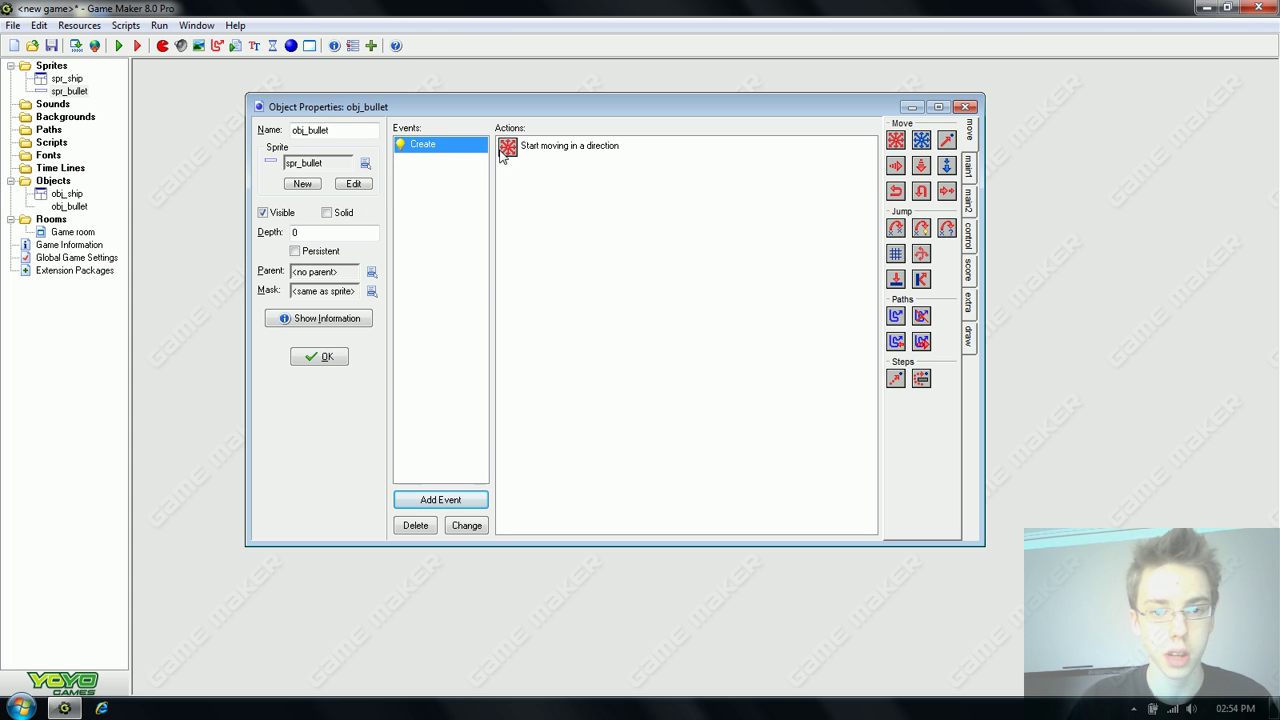
Add an Other > Outside room event to obj_bullet.
{"action": "left_click", "coordinate": [447, 465]}
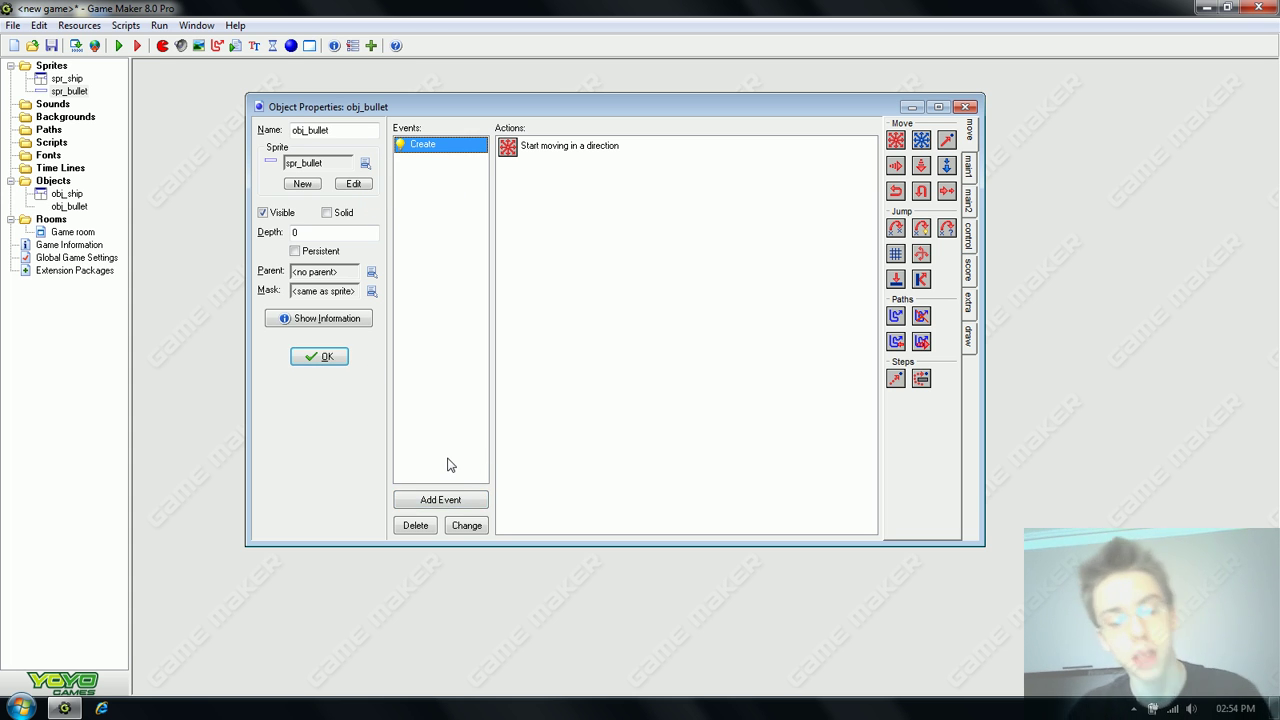
{"action": "left_click", "coordinate": [460, 503]}
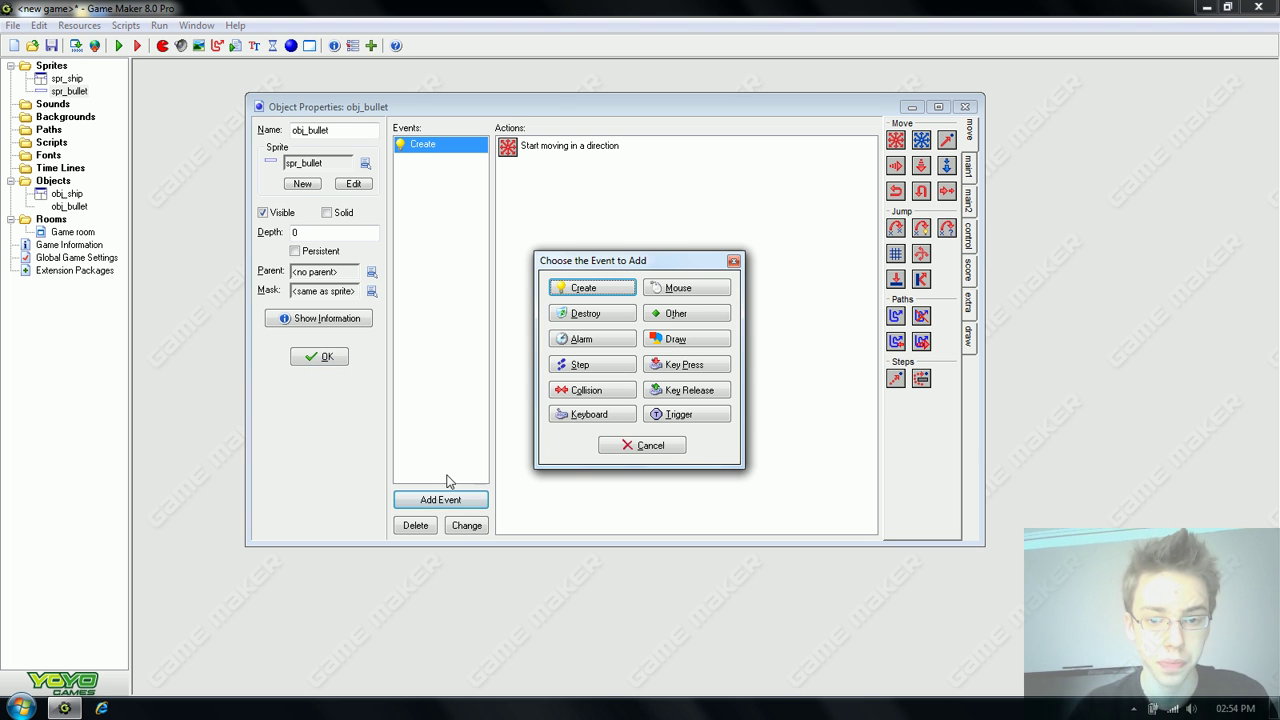
{"action": "left_click", "coordinate": [674, 318]}
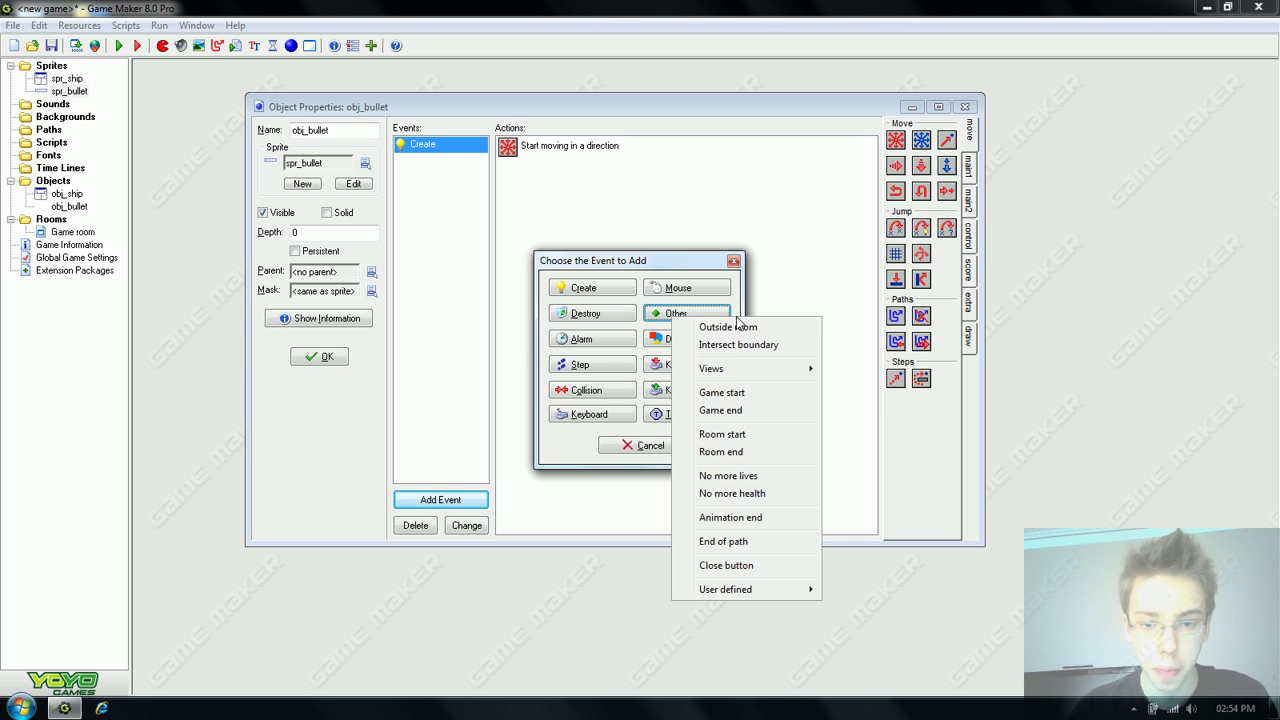
{"action": "left_click", "coordinate": [764, 328]}
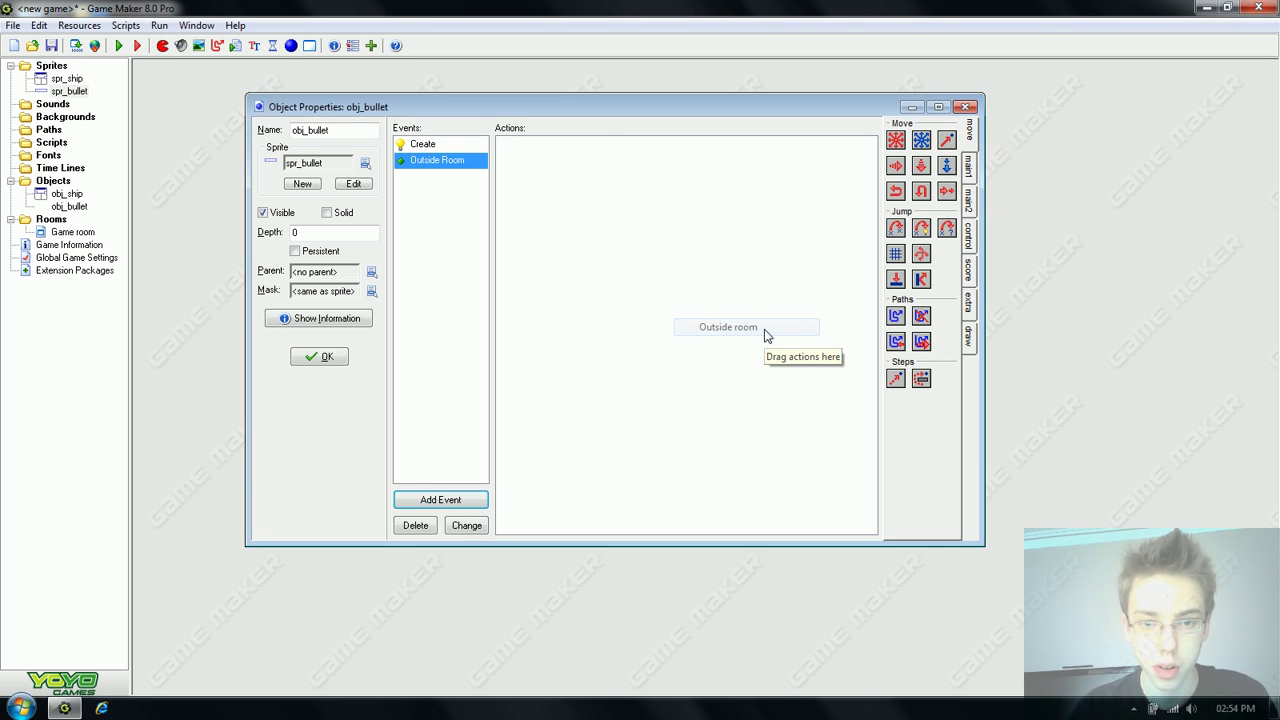
{"action": "left_click", "coordinate": [422, 144]}
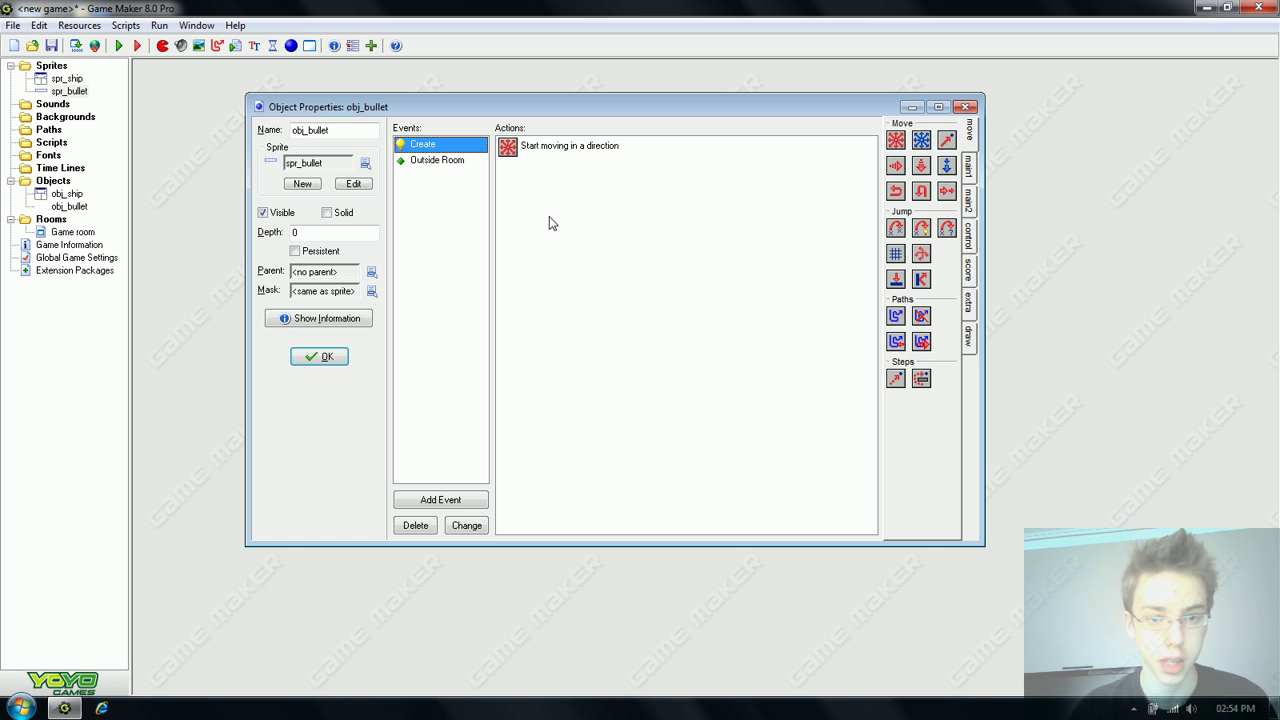
{"action": "left_click", "coordinate": [421, 165]}
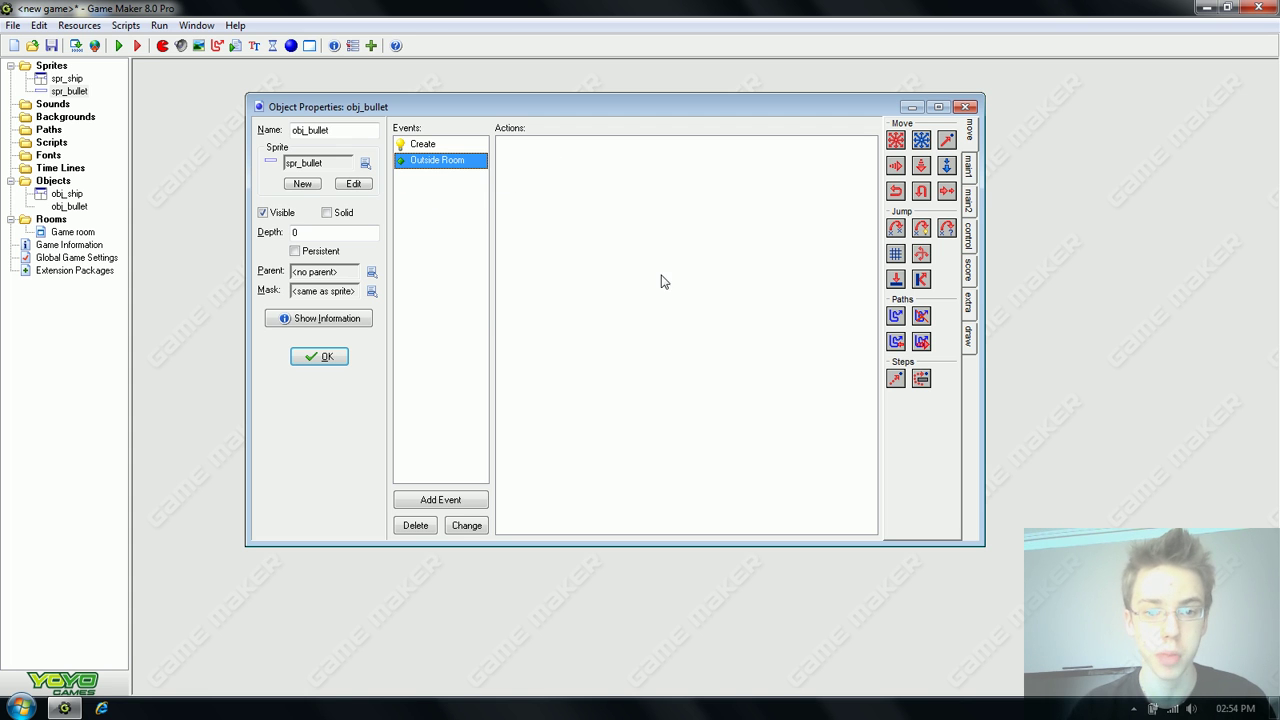
Add a Destroy Instance action from main1 to Outside room, then close obj_bullet with OK.
{"action": "left_click", "coordinate": [970, 172]}
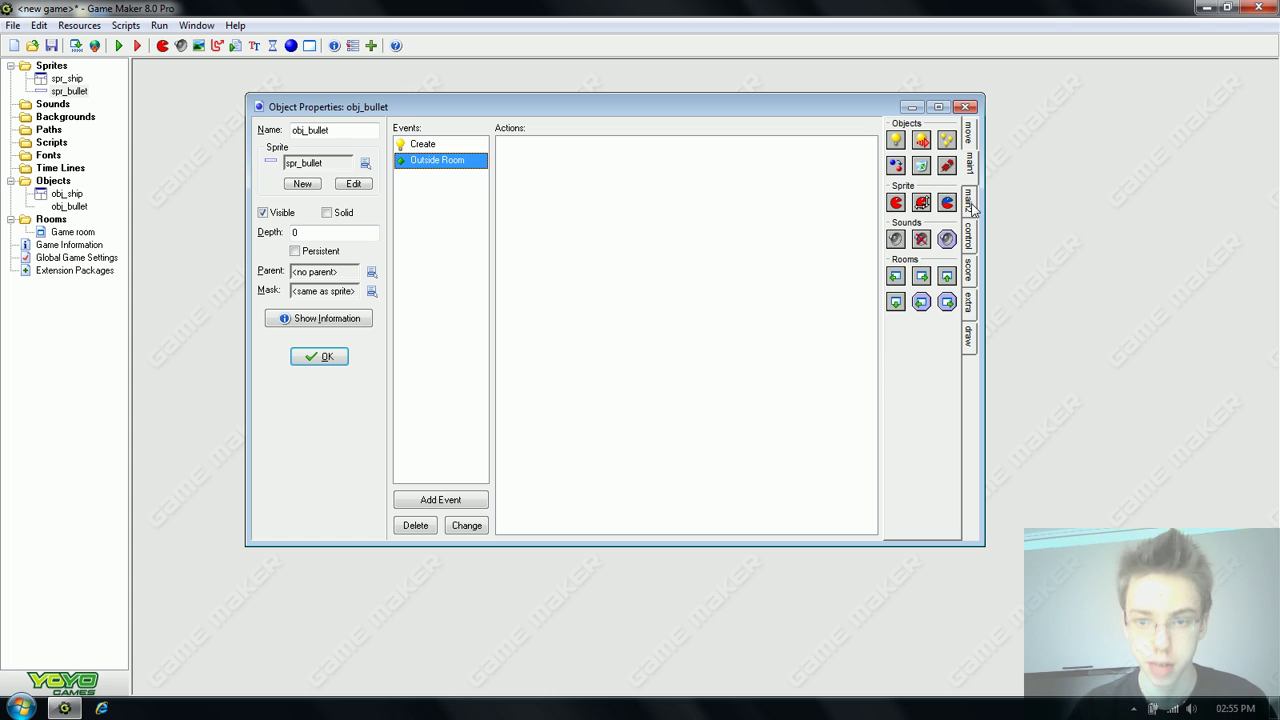
{"action": "left_click", "coordinate": [970, 200]}
{"action": "left_click", "coordinate": [970, 170]}
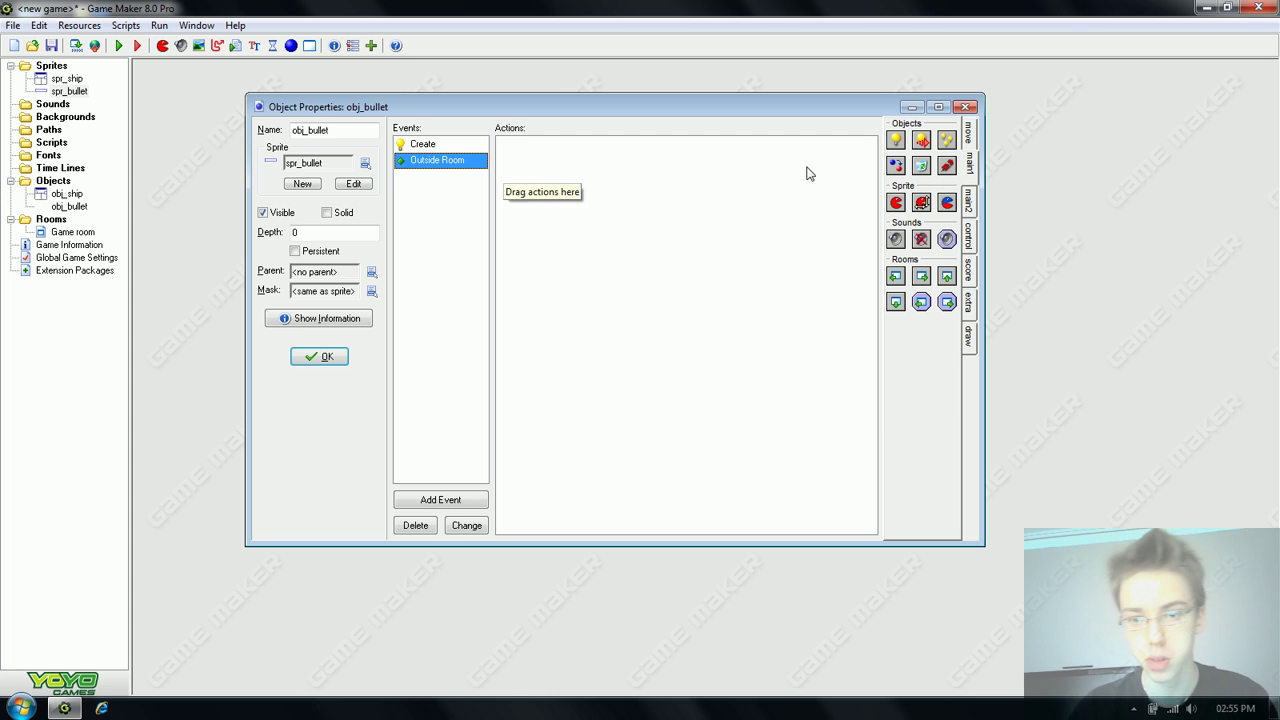
{"action": "left_click_drag", "start_coordinate": [921, 165], "coordinate": [730, 192]}
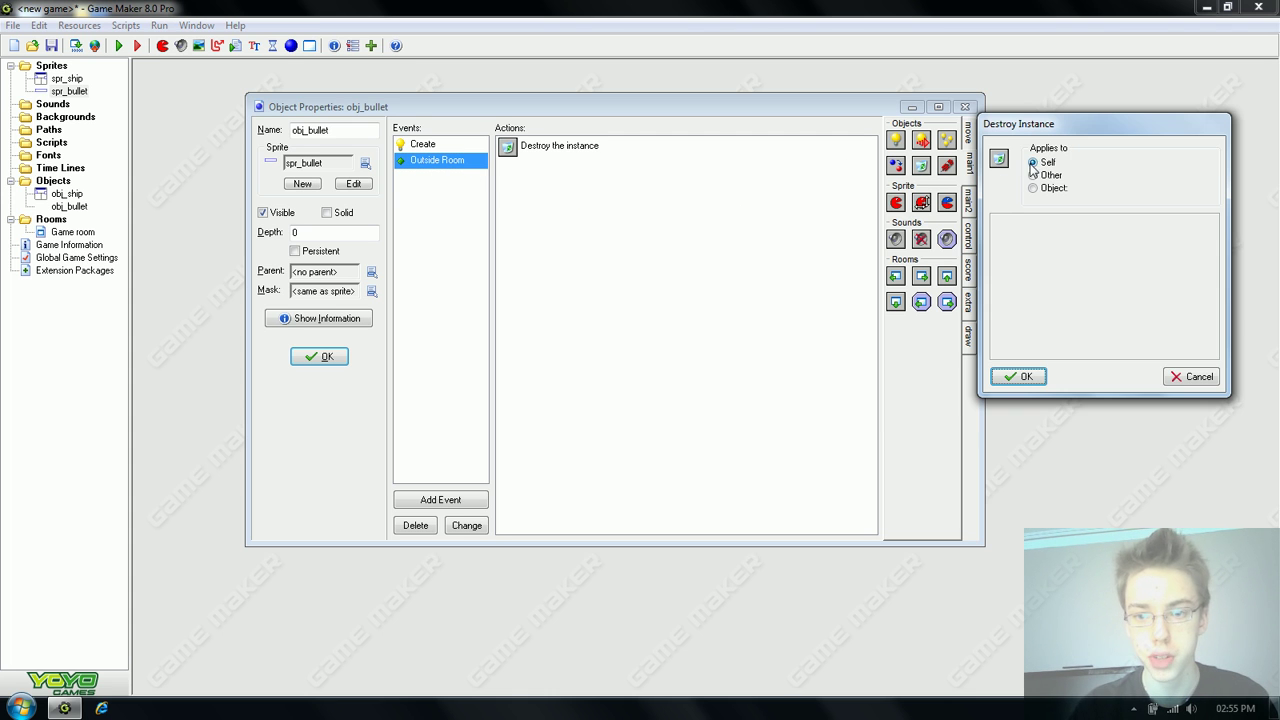
{"action": "left_click_drag", "start_coordinate": [997, 135], "coordinate": [1060, 158]}
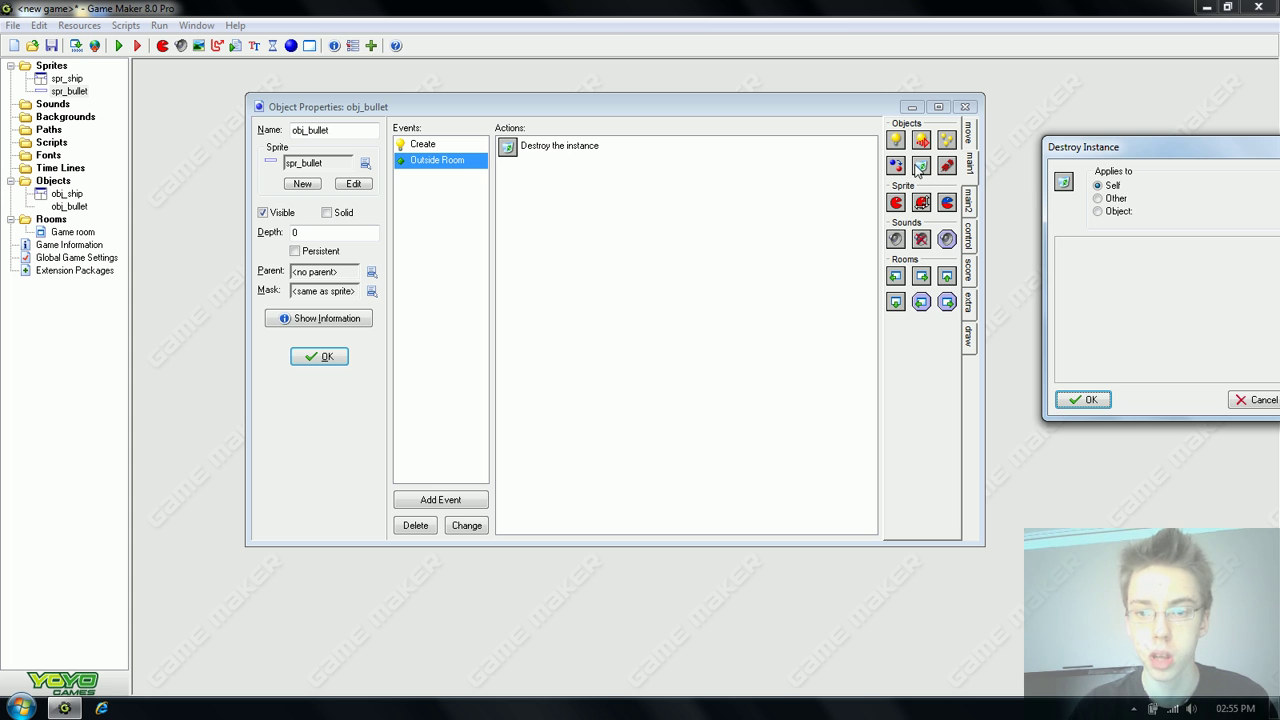
{"action": "left_click", "coordinate": [1072, 401]}
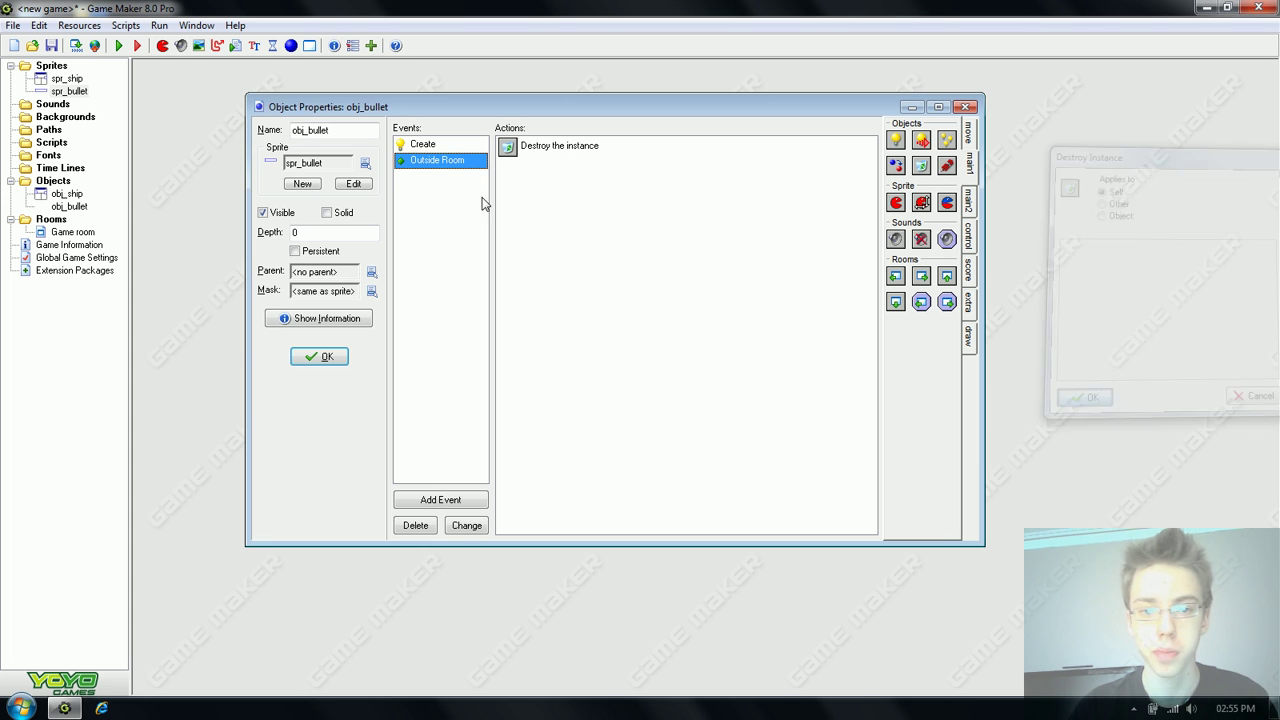
{"action": "left_click", "coordinate": [430, 145]}
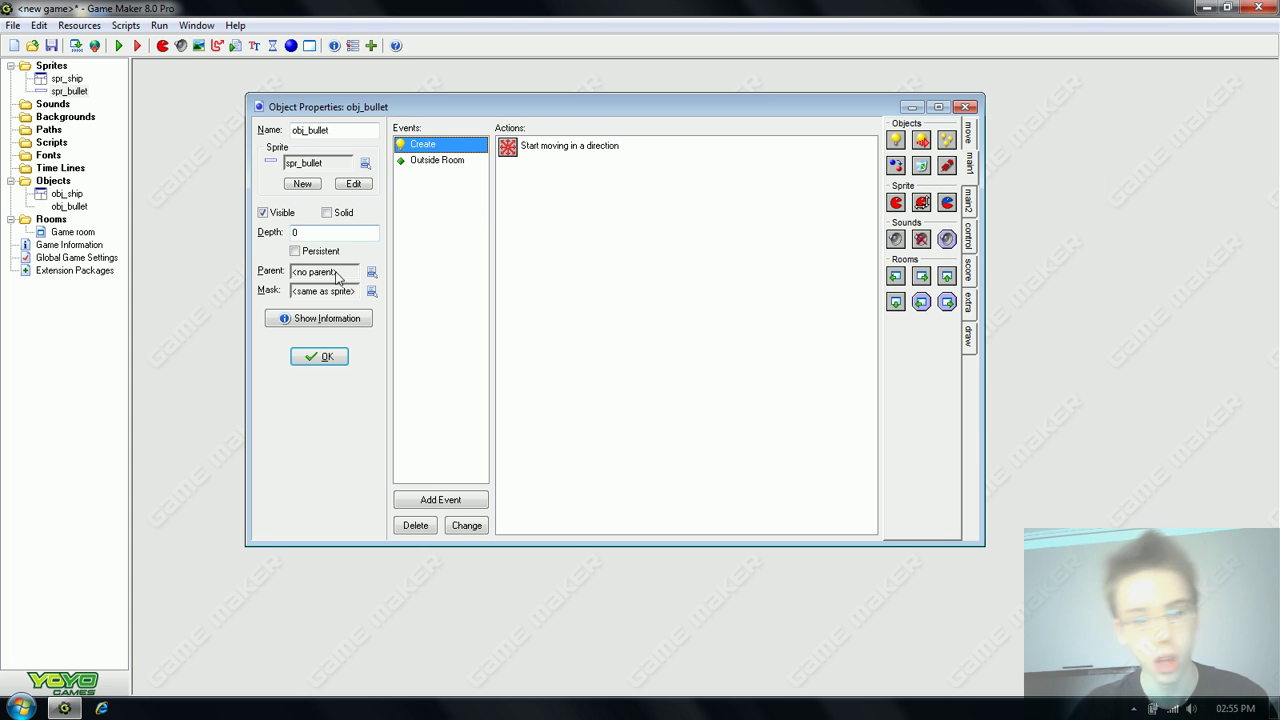
{"action": "left_click", "coordinate": [335, 357]}
Open obj_ship's properties and add a Key Press <Space> event.
{"action": "double_click", "coordinate": [67, 193]}
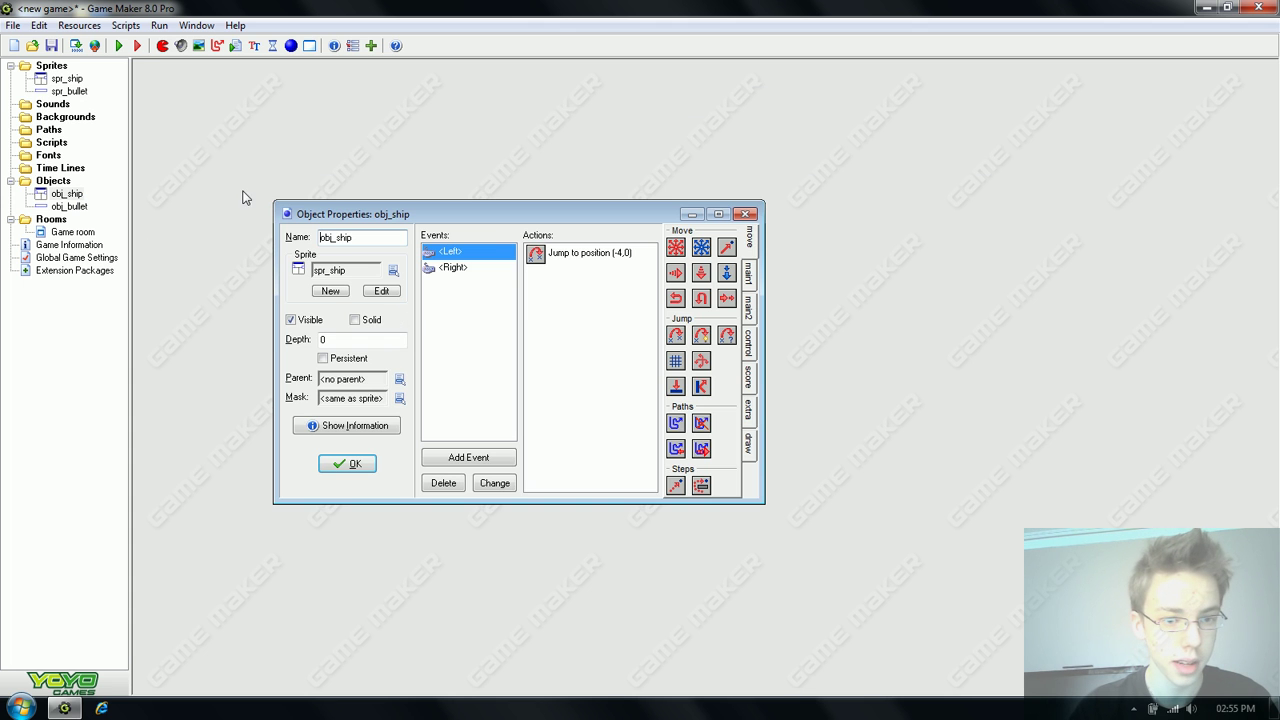
{"action": "left_click_drag", "start_coordinate": [492, 214], "coordinate": [437, 116]}
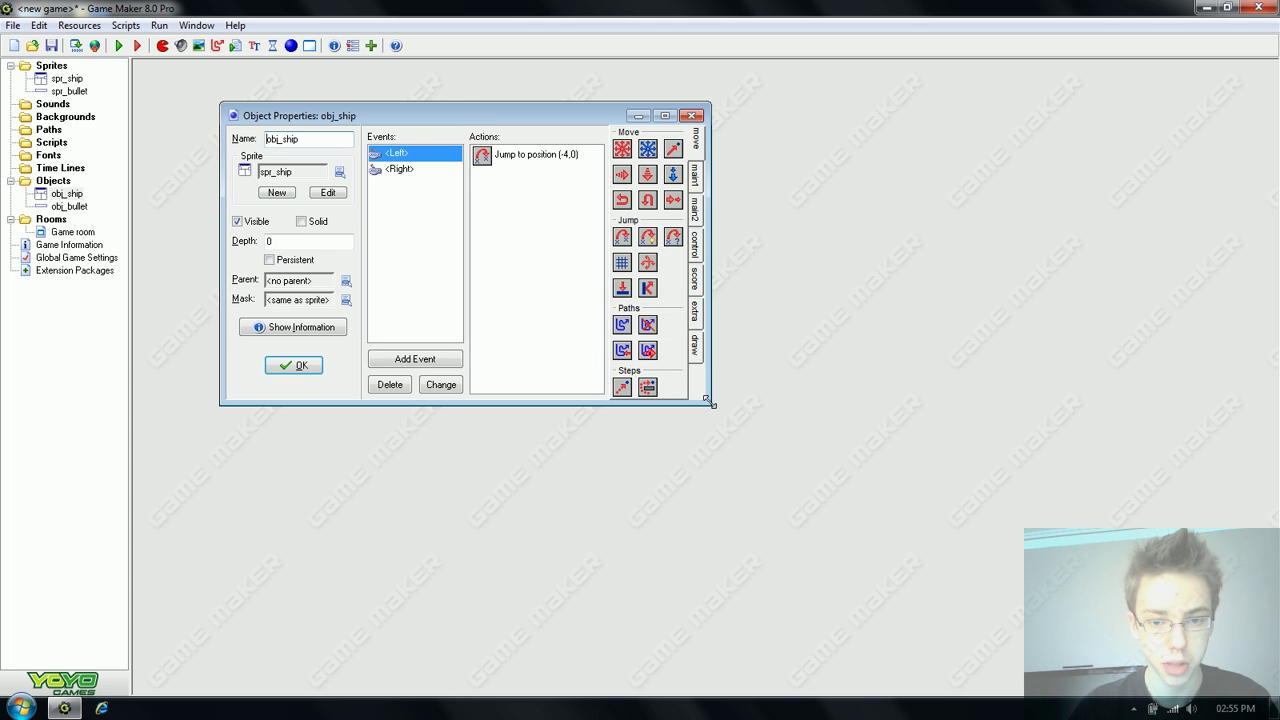
{"action": "left_click_drag", "start_coordinate": [711, 404], "coordinate": [927, 550]}
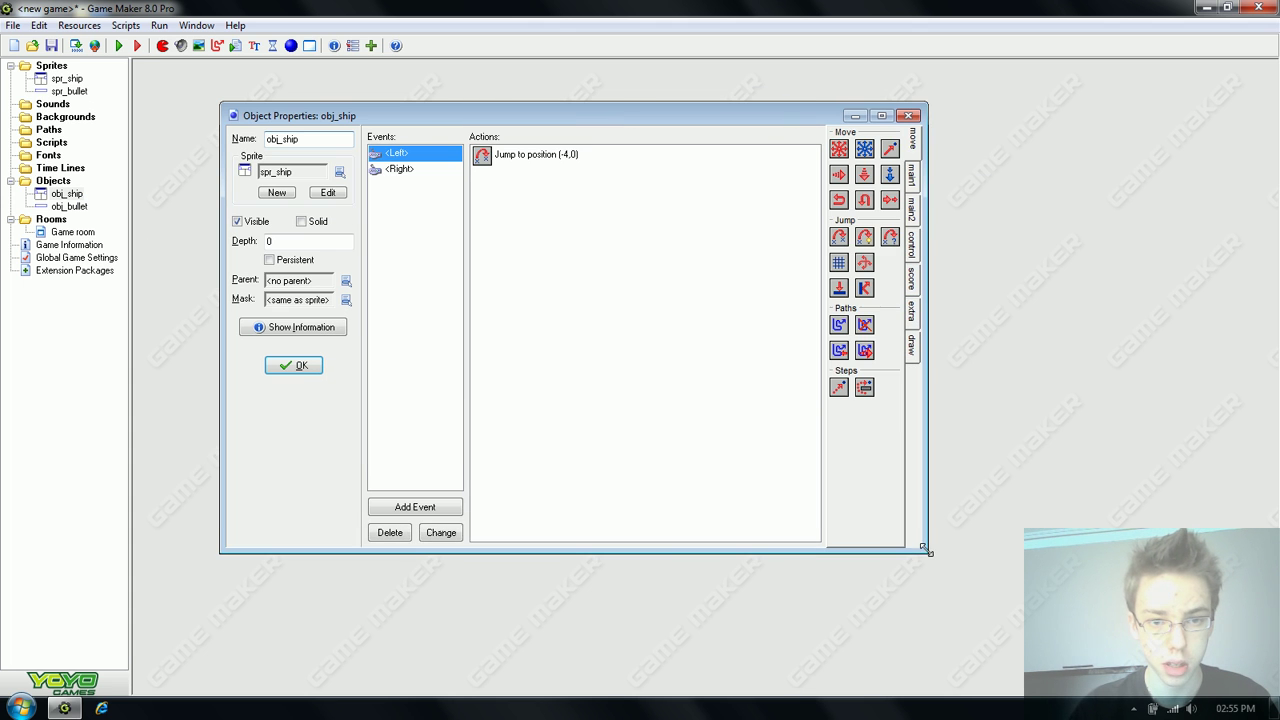
{"action": "left_click", "coordinate": [440, 518]}
{"action": "left_click", "coordinate": [606, 422]}
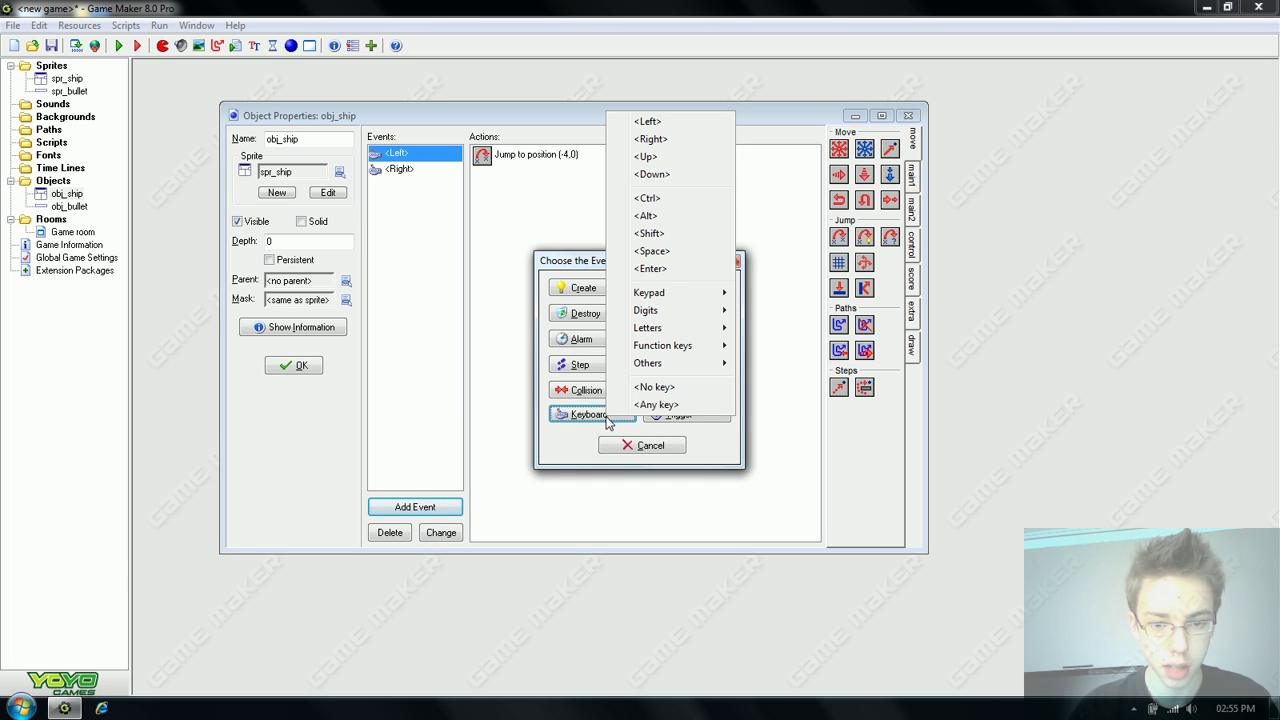
{"action": "left_click", "coordinate": [573, 432]}
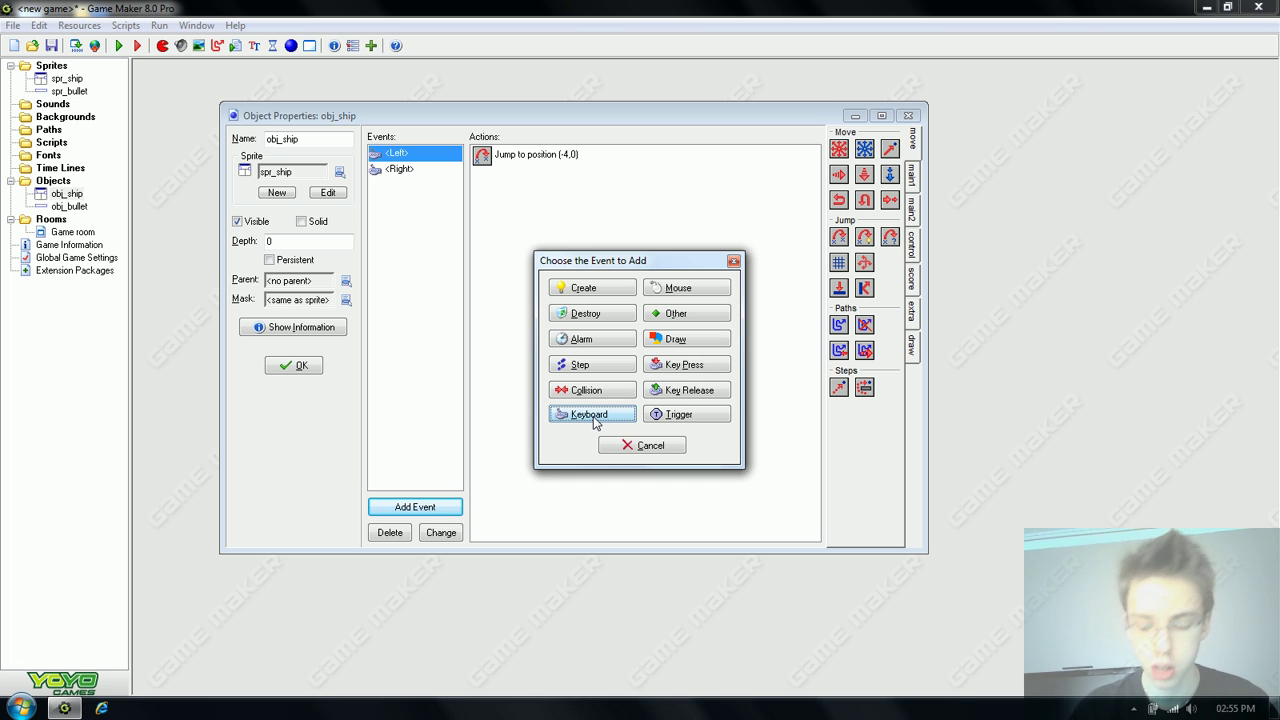
{"action": "left_click", "coordinate": [668, 370]}
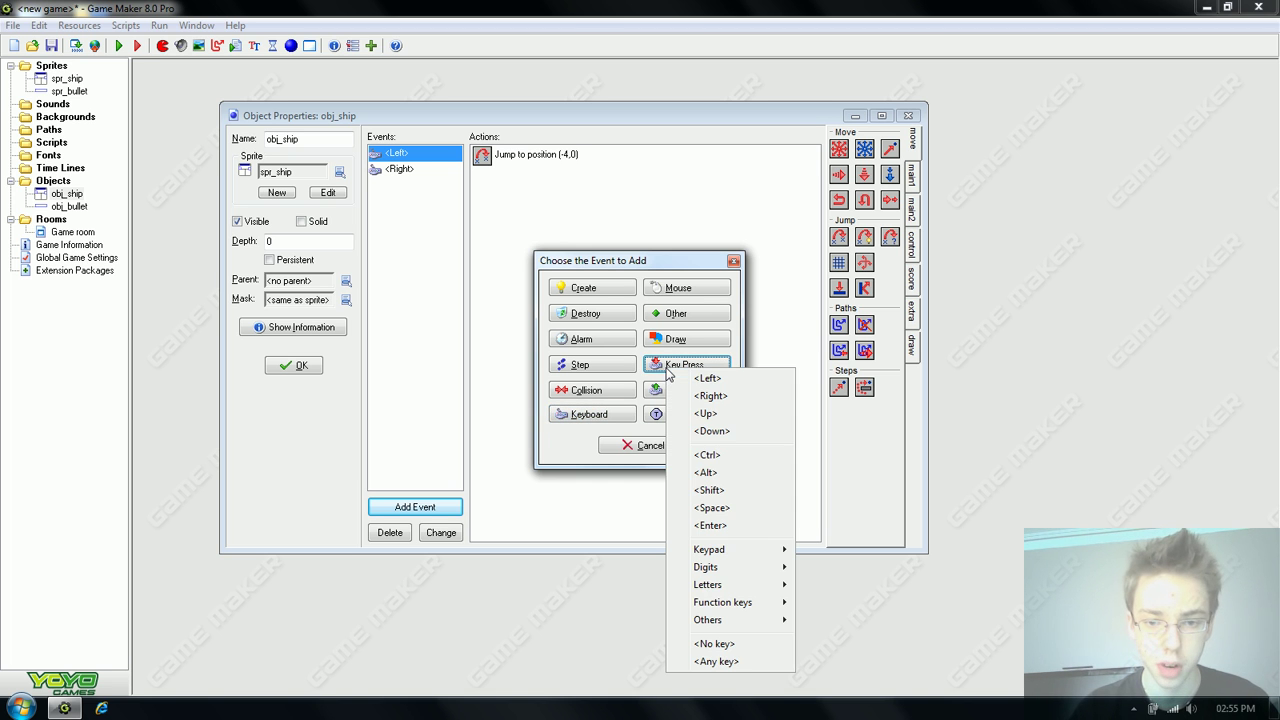
{"action": "left_click", "coordinate": [725, 510]}
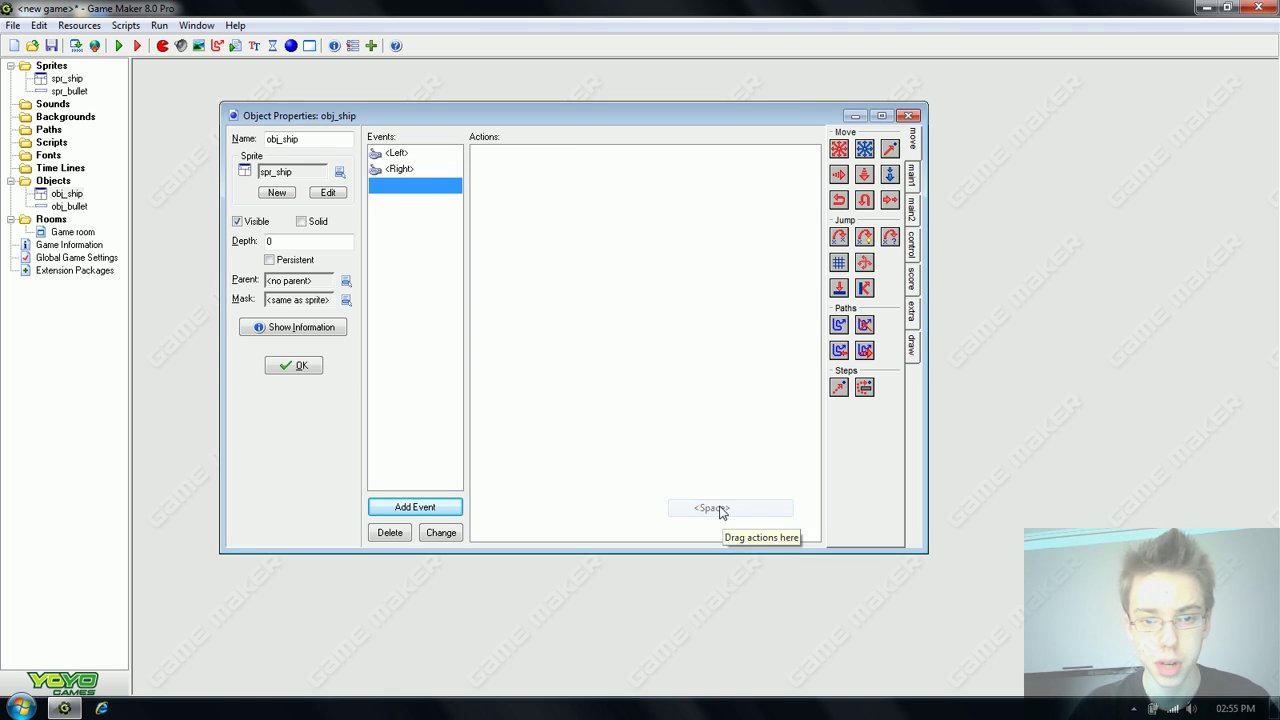
Add a relative Create Instance action for obj_bullet to the Space event, then close obj_ship.
{"action": "left_click", "coordinate": [914, 175]}
{"action": "left_click_drag", "start_coordinate": [846, 150], "coordinate": [731, 210]}
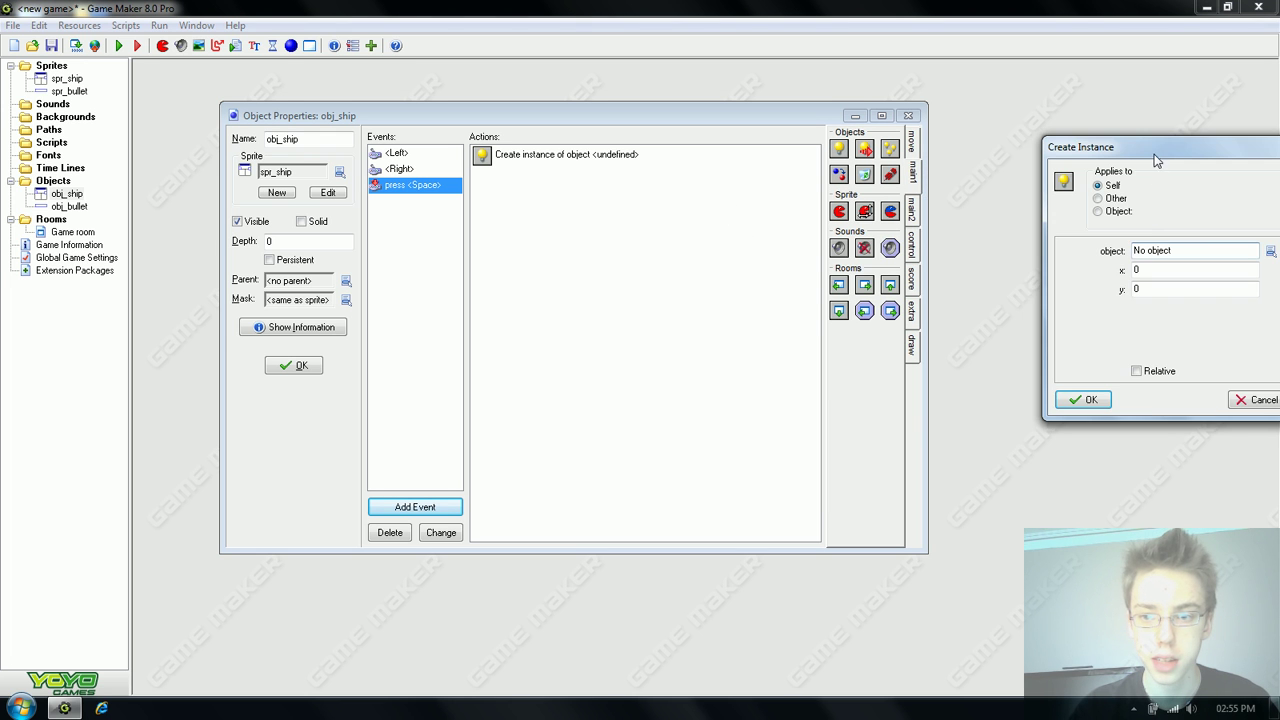
{"action": "left_click_drag", "start_coordinate": [1155, 160], "coordinate": [669, 269]}
{"action": "left_click", "coordinate": [787, 361]}
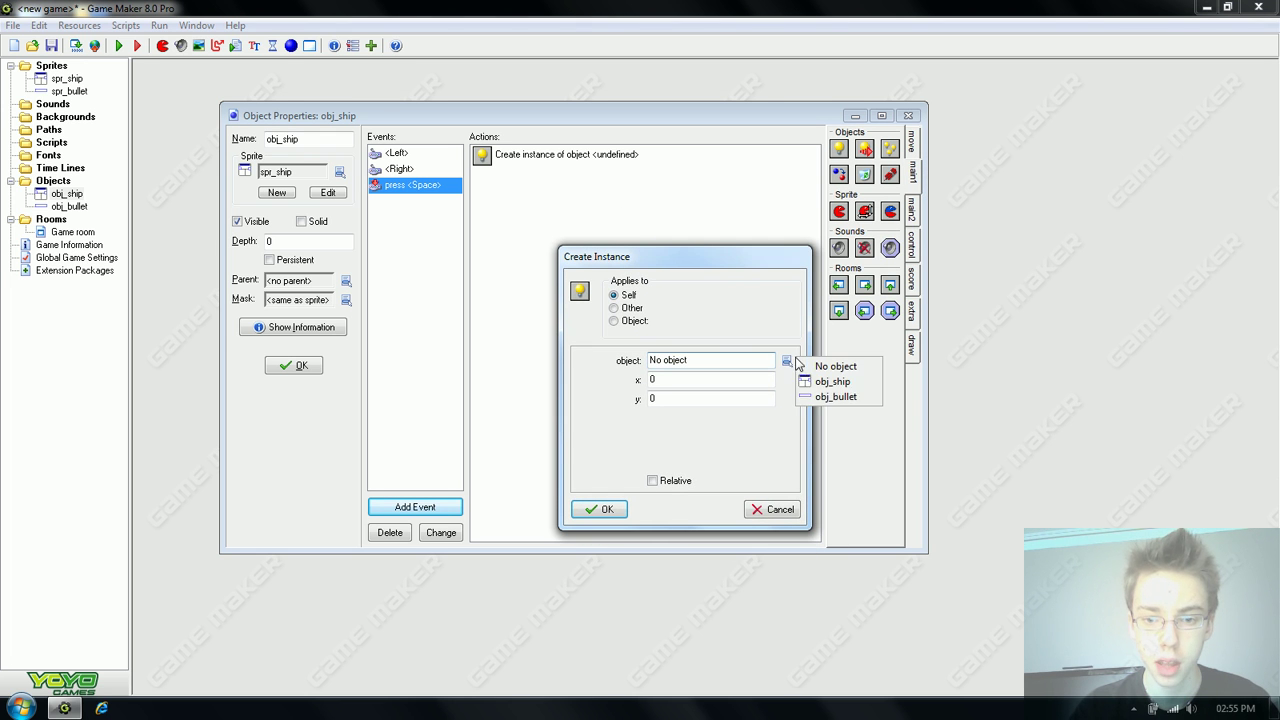
{"action": "left_click", "coordinate": [836, 396]}
{"action": "left_click", "coordinate": [653, 481]}
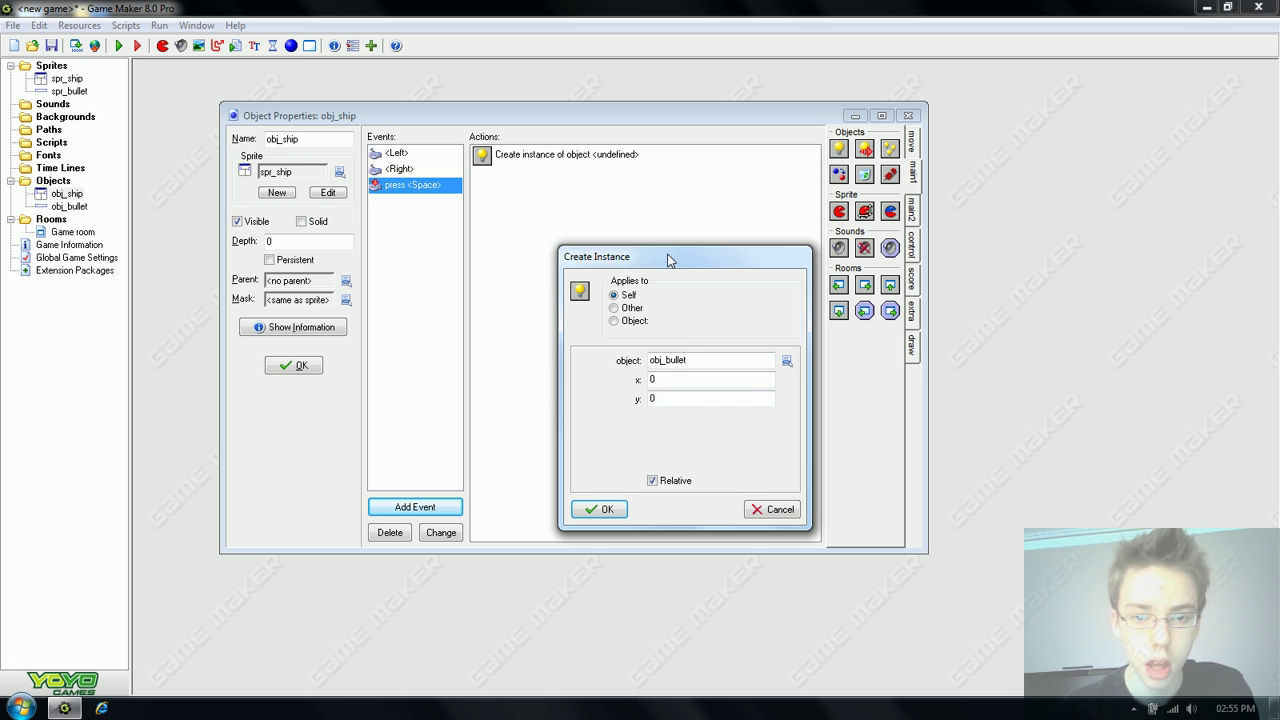
{"action": "left_click_drag", "start_coordinate": [672, 260], "coordinate": [692, 214]}
{"action": "left_click", "coordinate": [621, 464]}
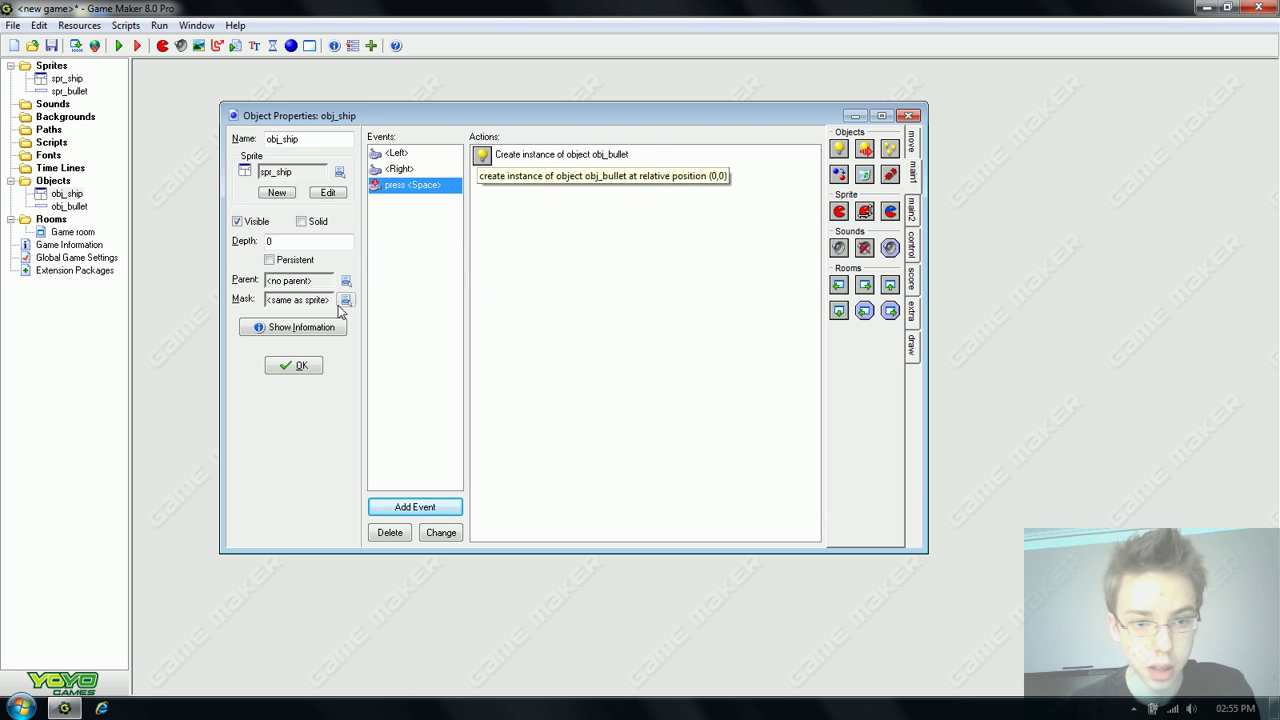
{"action": "left_click", "coordinate": [293, 365]}
Run the game, steer the ship and fire bullets, then quit with Escape.
{"action": "left_click", "coordinate": [119, 46]}
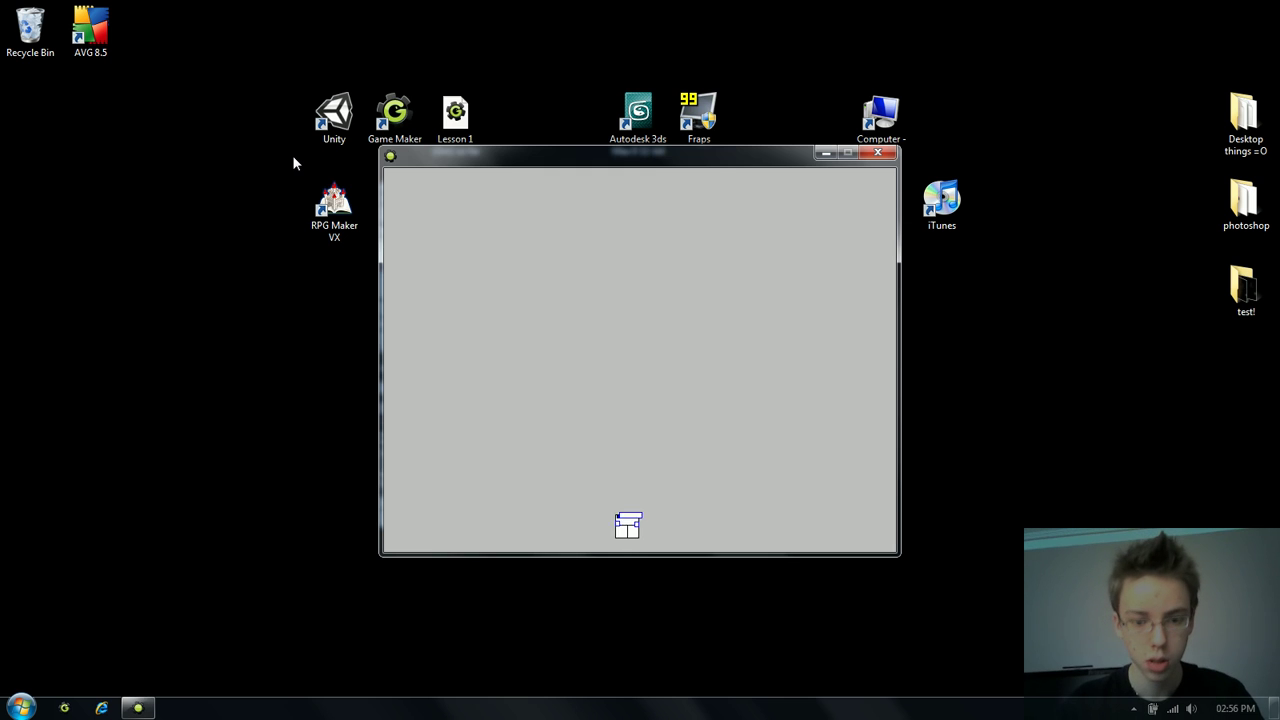
{"action": "key", "text": "Right"}
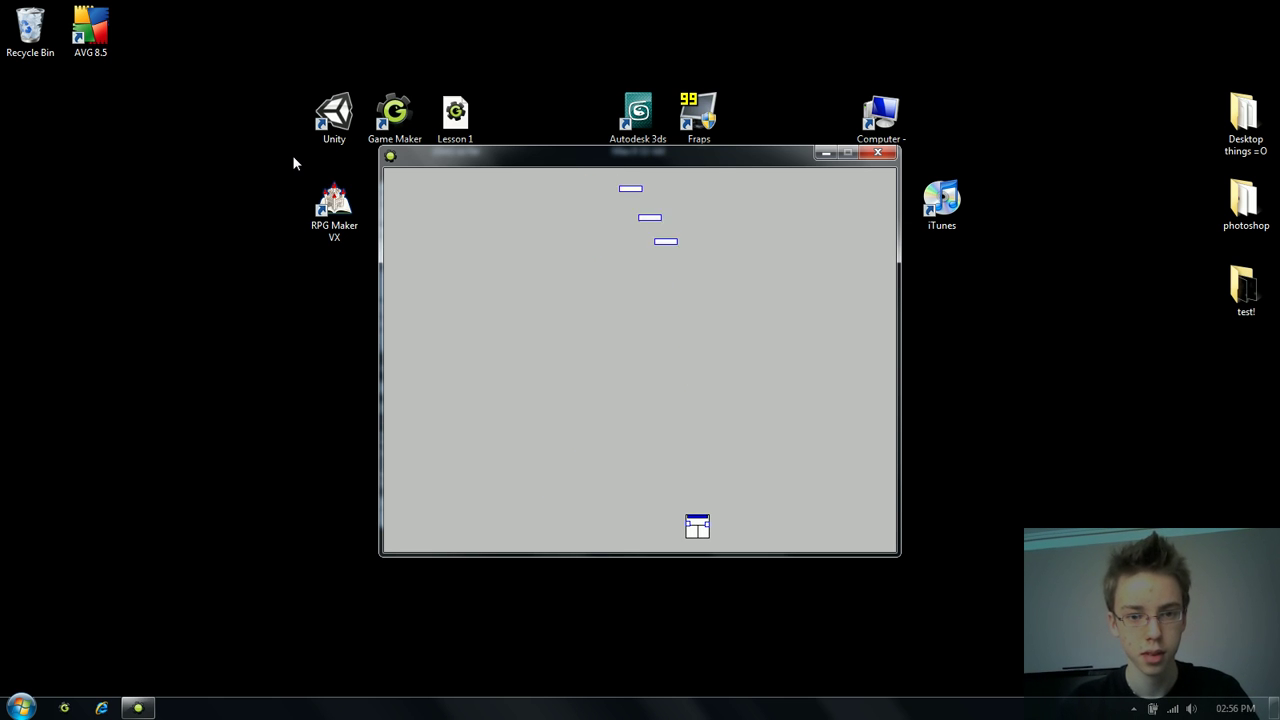
{"action": "key", "text": "Escape"}
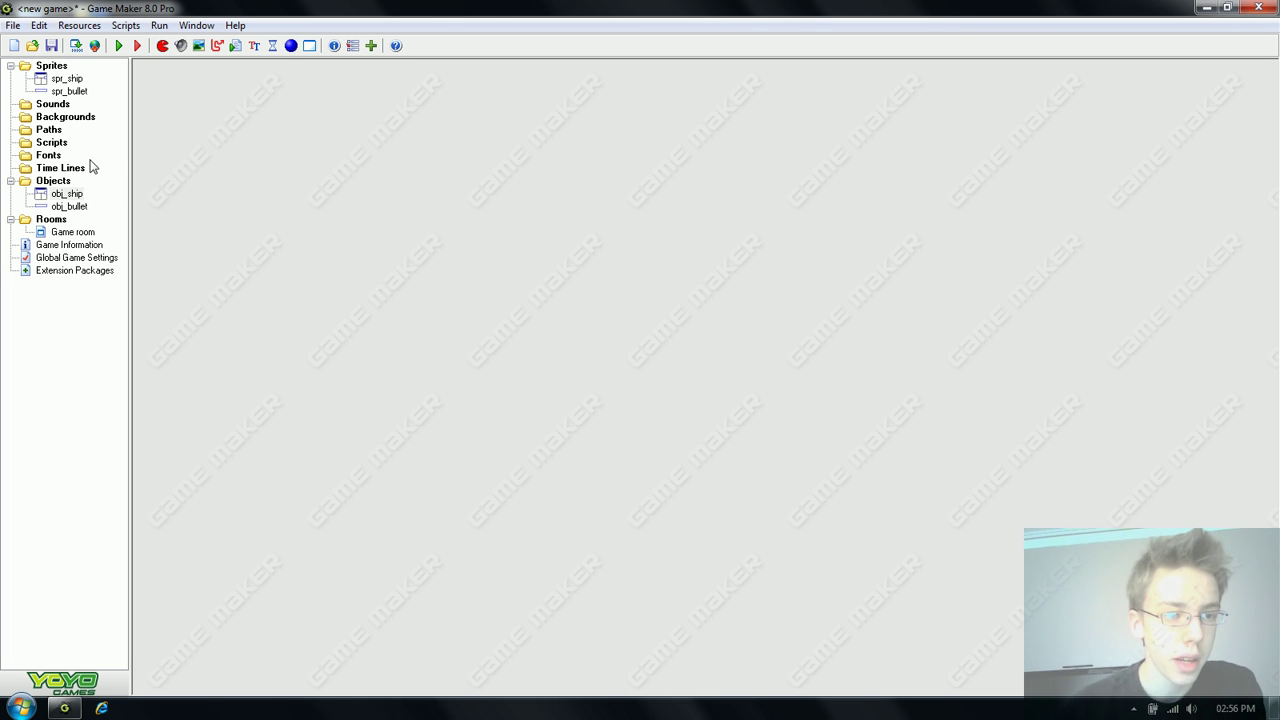
Reopen obj_ship's properties briefly and close them again.
{"action": "double_click", "coordinate": [67, 193]}
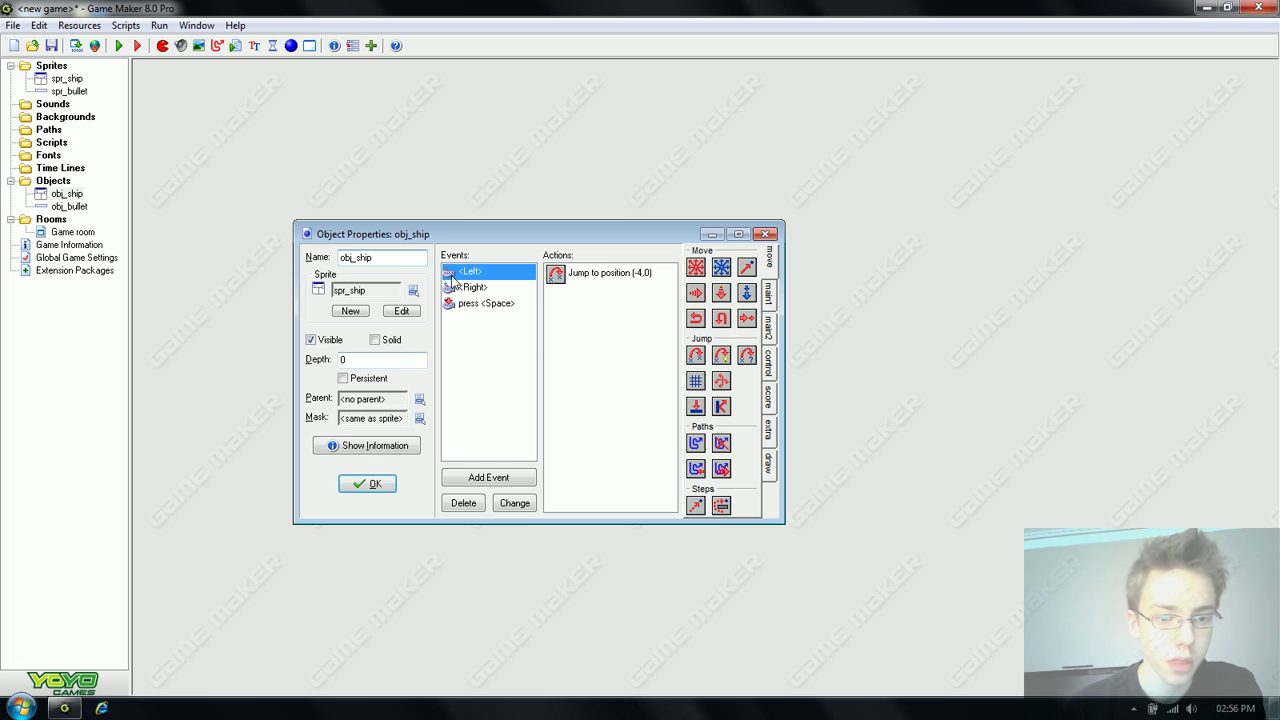
{"action": "left_click_drag", "start_coordinate": [369, 233], "coordinate": [369, 131]}
{"action": "left_click", "coordinate": [363, 380]}
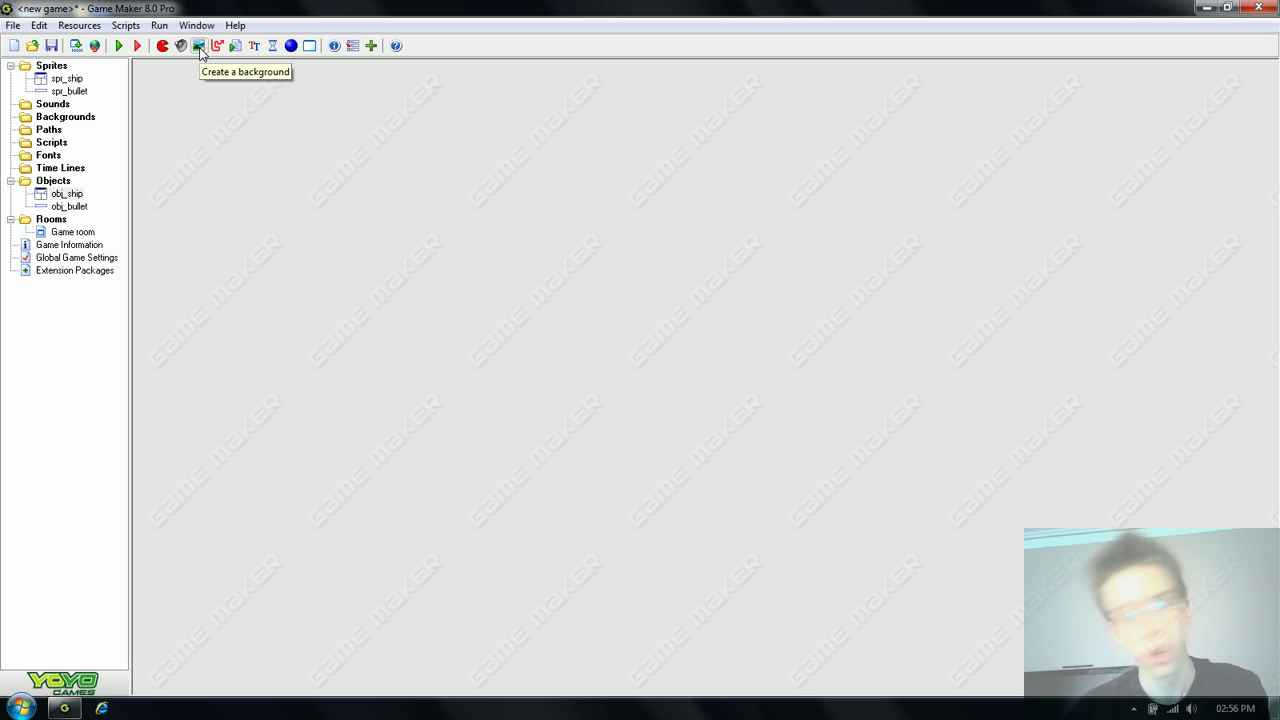
Create background0 loaded with the blue back4 image from the Backgrounds folder.
{"action": "left_click", "coordinate": [200, 47]}
{"action": "left_click_drag", "start_coordinate": [392, 250], "coordinate": [358, 96]}
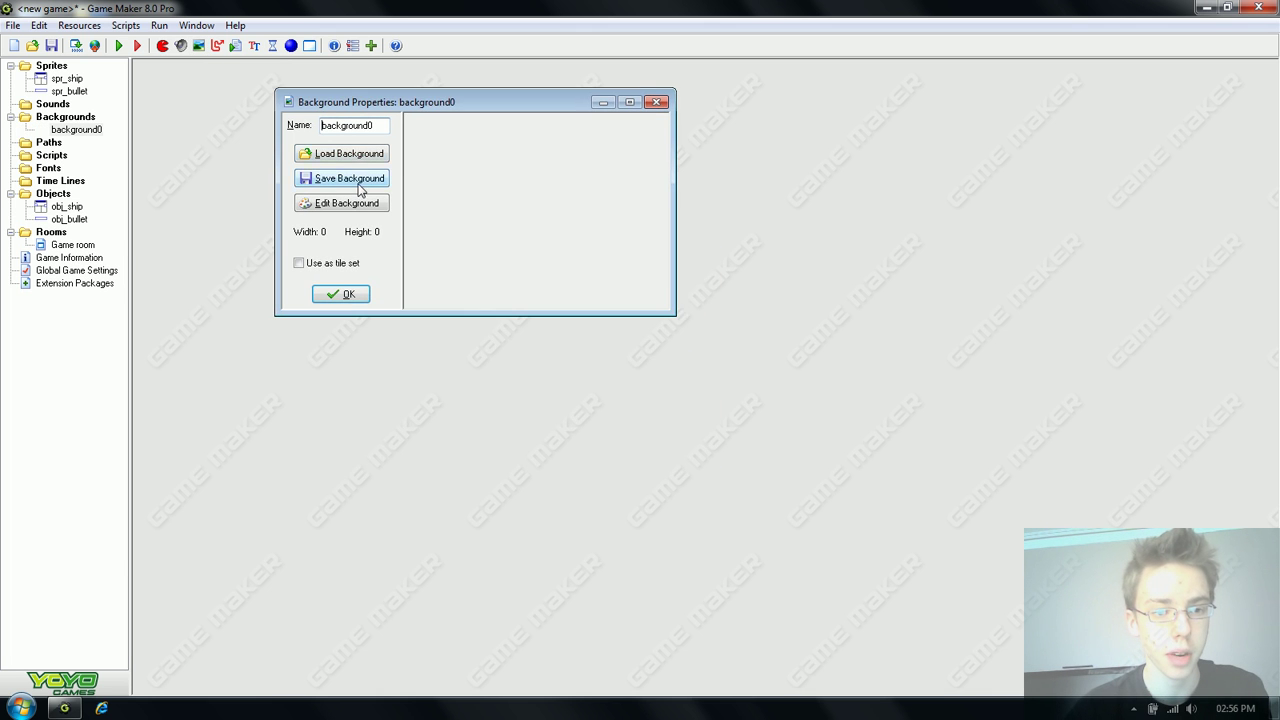
{"action": "left_click", "coordinate": [349, 153]}
{"action": "left_click", "coordinate": [600, 118]}
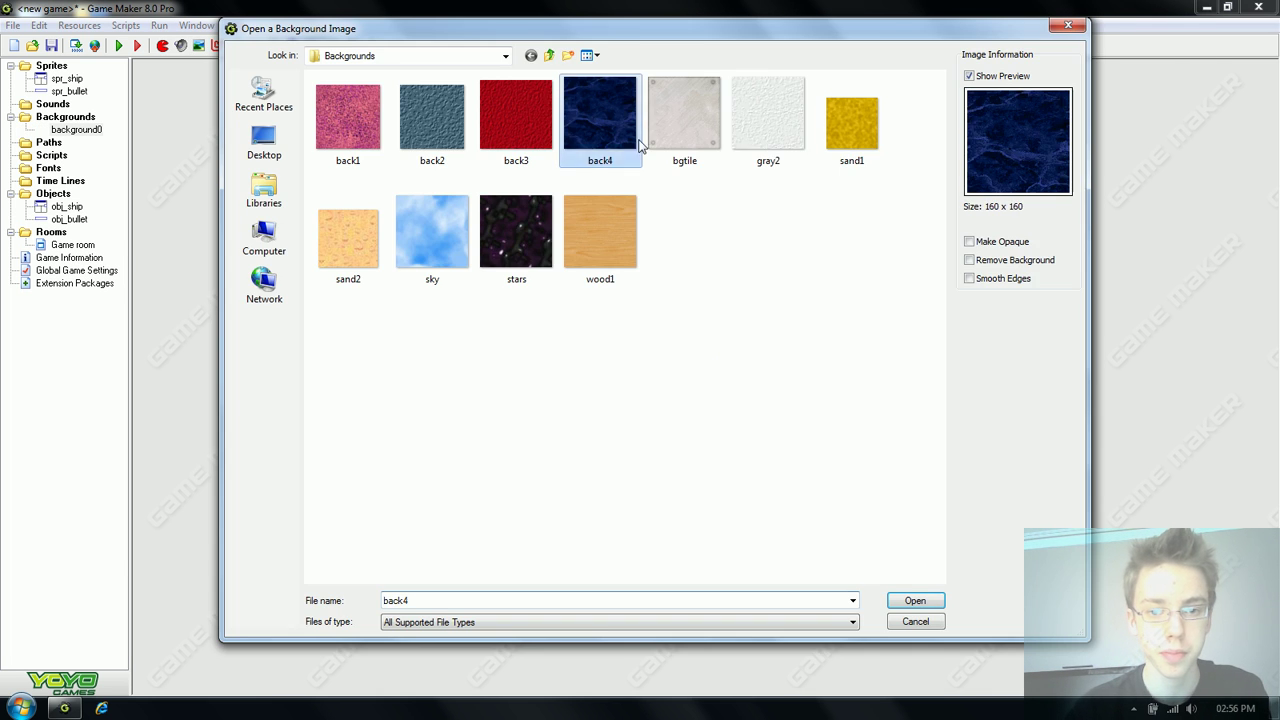
{"action": "left_click", "coordinate": [910, 600]}
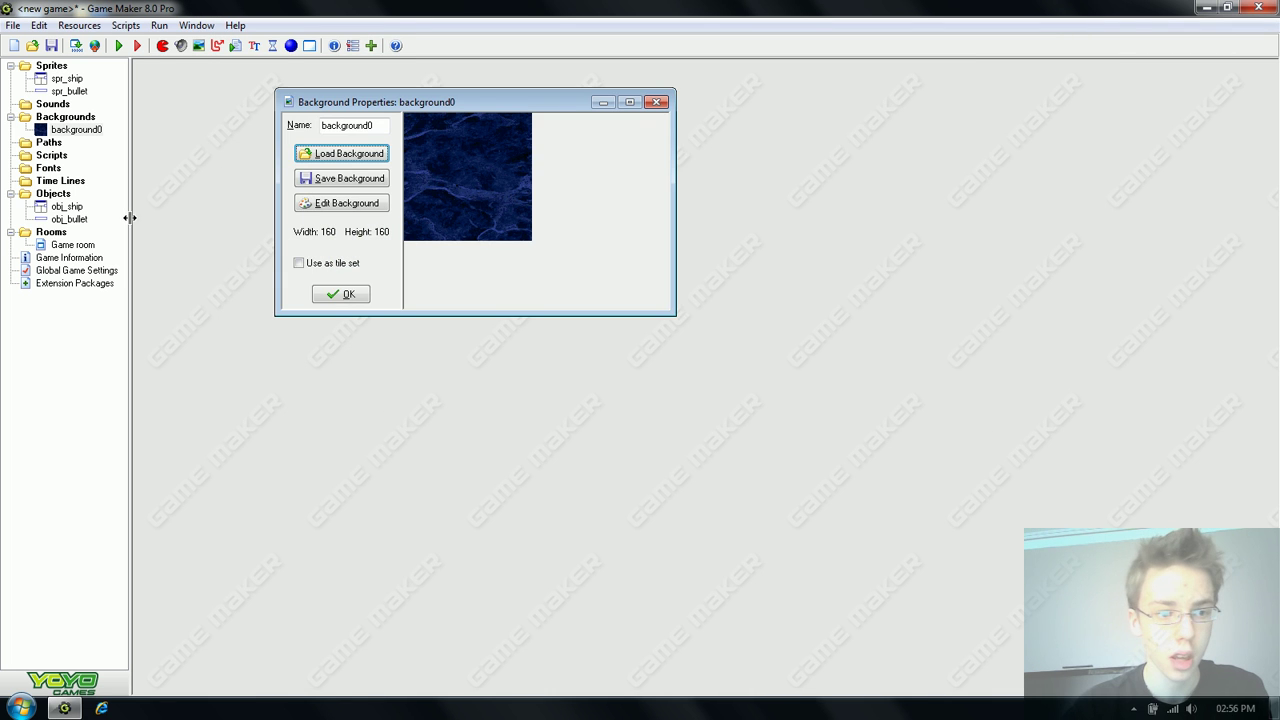
{"action": "left_click", "coordinate": [336, 293]}
Open the Game room's properties maximized, showing its background settings.
{"action": "left_click", "coordinate": [86, 247]}
{"action": "double_click", "coordinate": [88, 248]}
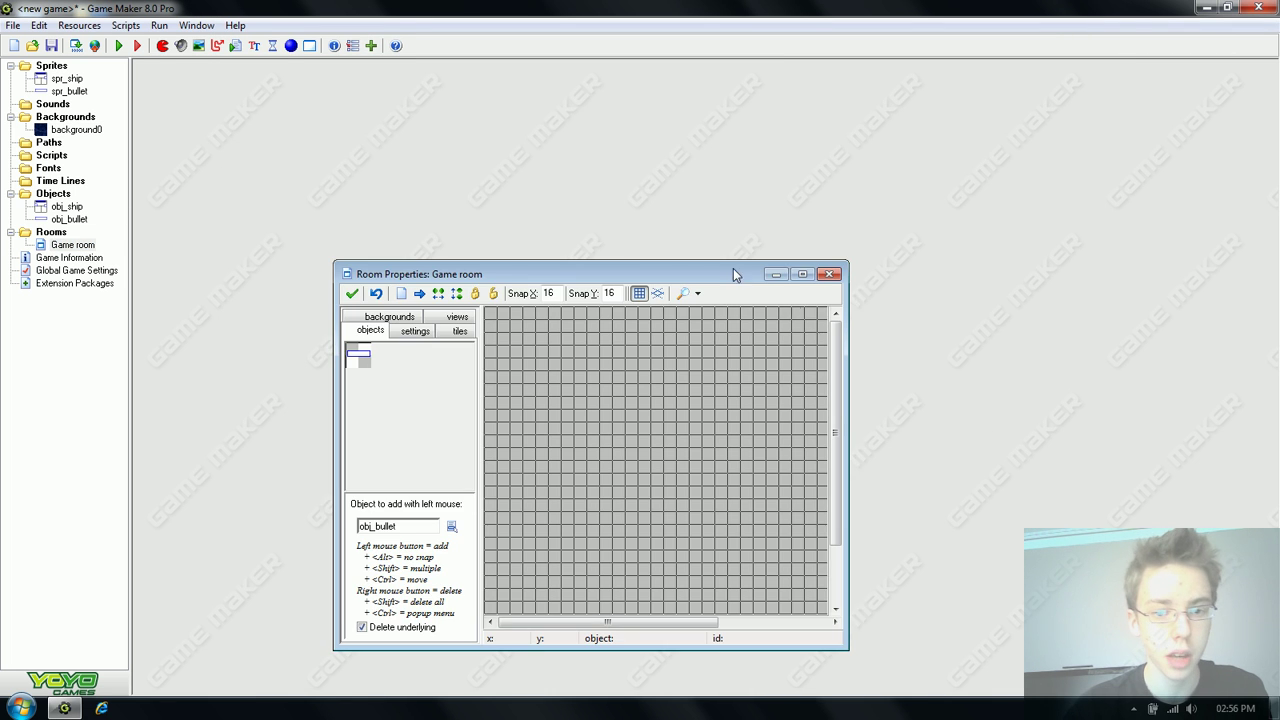
{"action": "left_click", "coordinate": [812, 271]}
{"action": "left_click", "coordinate": [202, 94]}
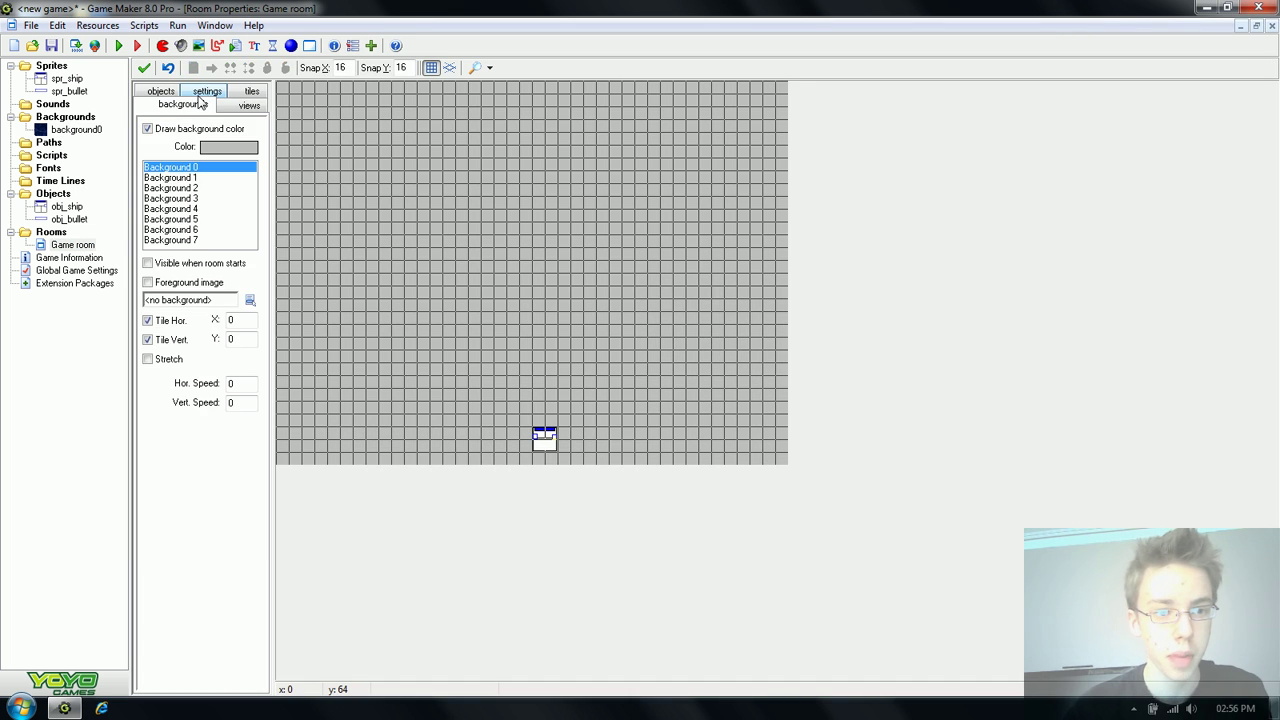
Make background0 the room background, hide the grid, and set vertical speed to 2.
{"action": "left_click", "coordinate": [250, 300]}
{"action": "left_click", "coordinate": [294, 328]}
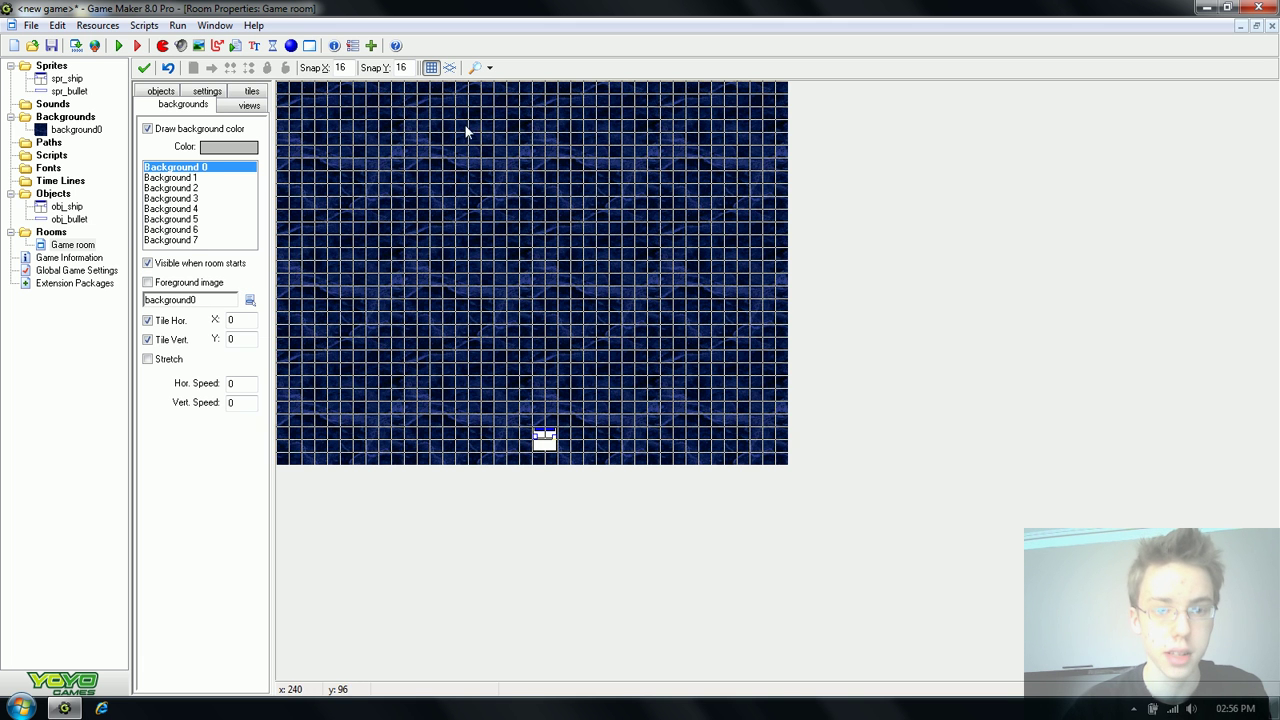
{"action": "left_click", "coordinate": [431, 67]}
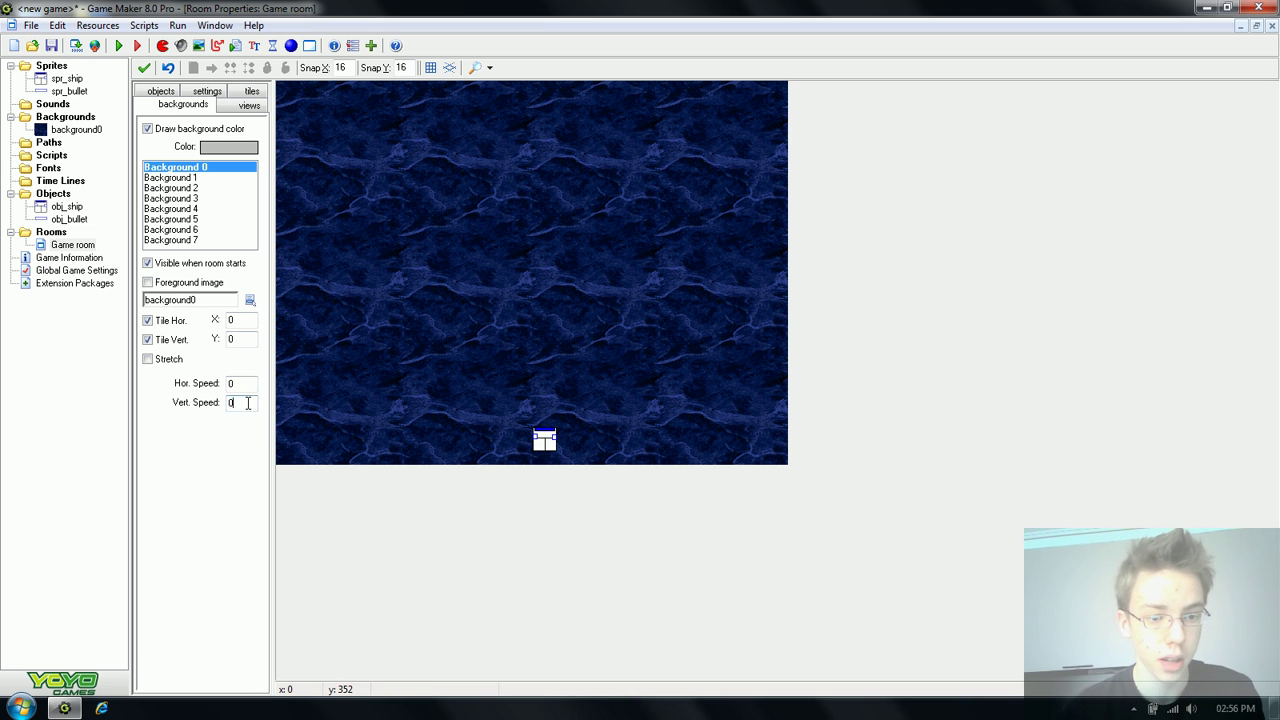
{"action": "double_click", "coordinate": [247, 403]}
{"action": "type", "text": "2"}
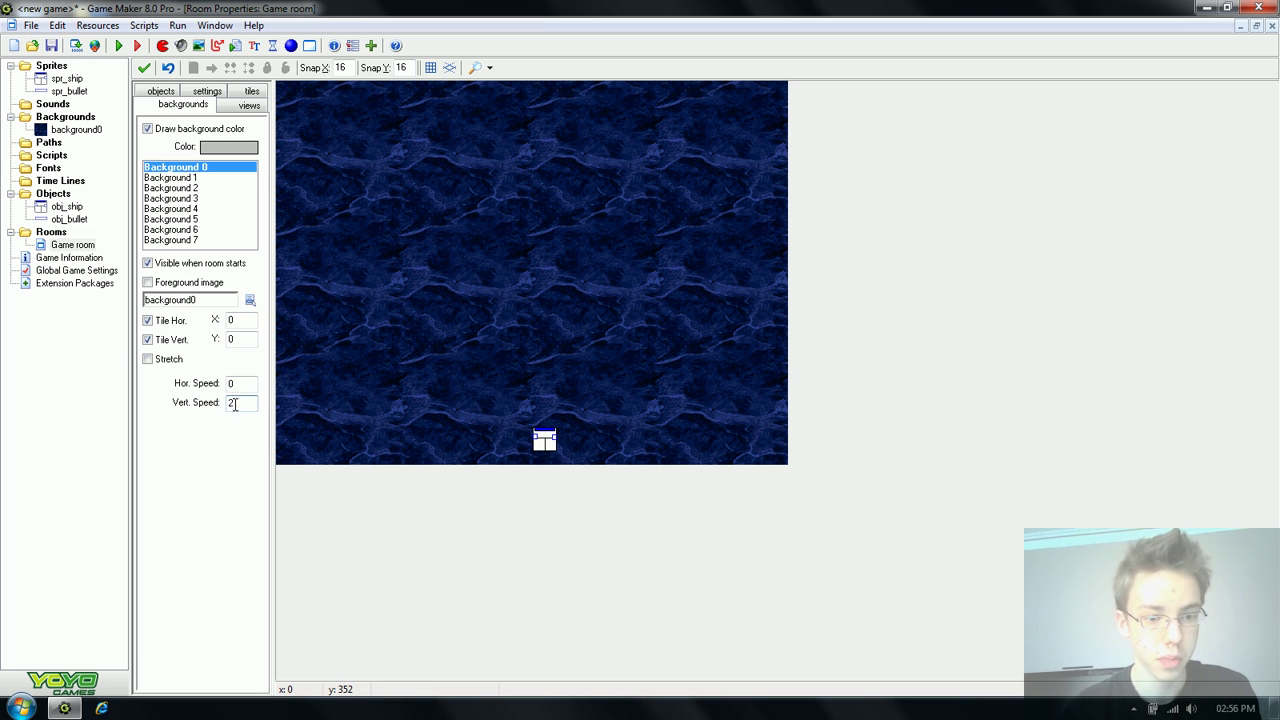
Confirm the room settings, then test-run the game, steering the ship left and right, and quit.
{"action": "left_click", "coordinate": [144, 68]}
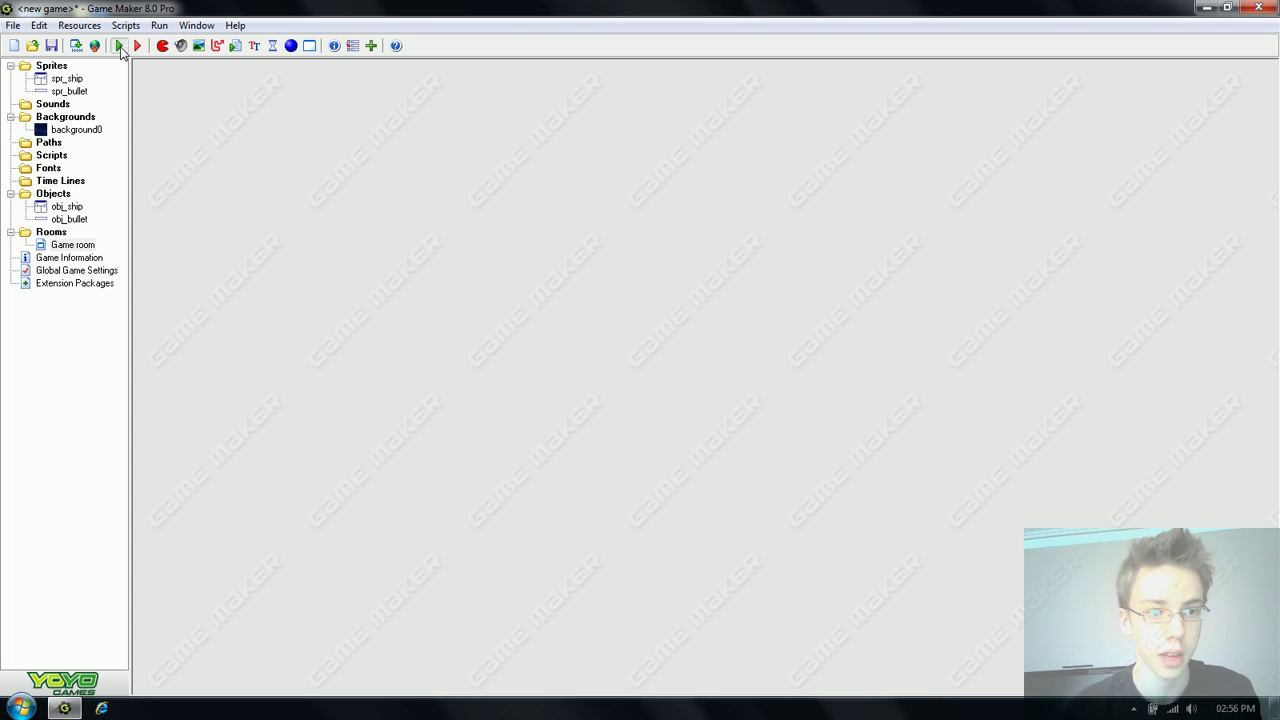
{"action": "left_click", "coordinate": [118, 46]}
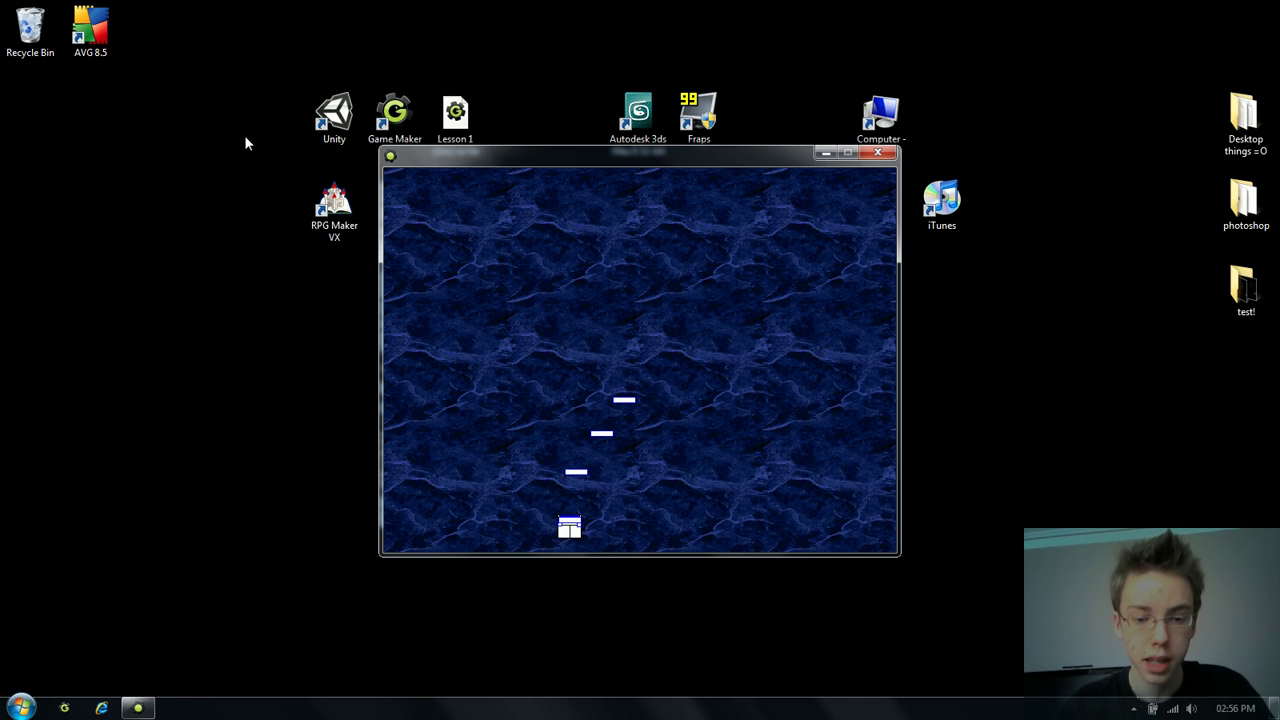
{"action": "key", "text": "Right"}
{"action": "key", "text": "Left"}
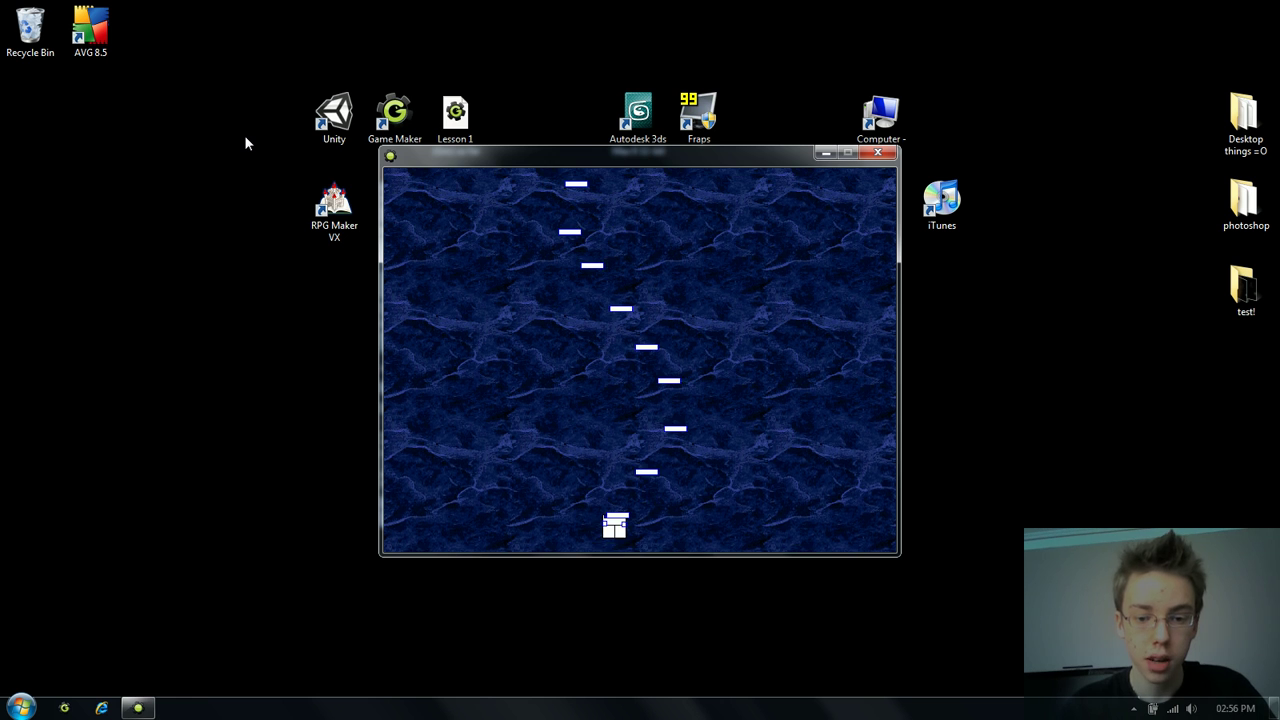
{"action": "key", "text": "Right"}
{"action": "key", "text": "Left"}
{"action": "key", "text": "Left"}
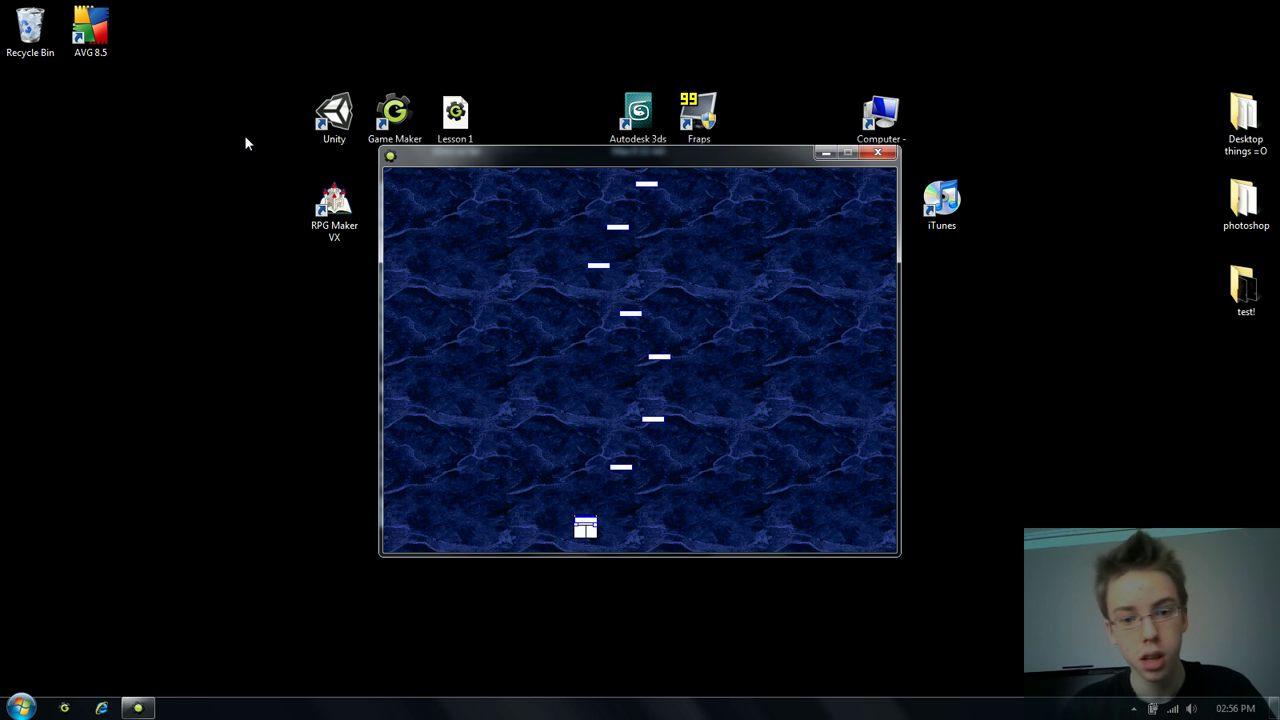
{"action": "key", "text": "Right"}
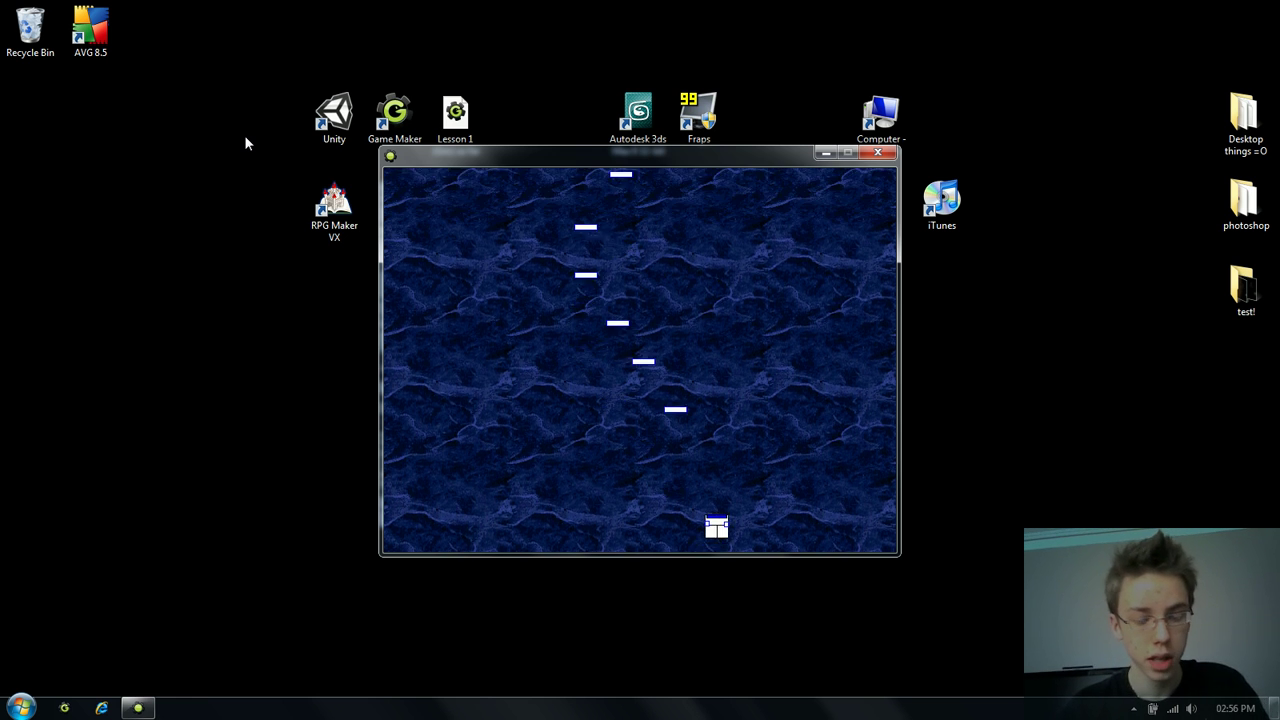
{"action": "key", "text": "Escape"}
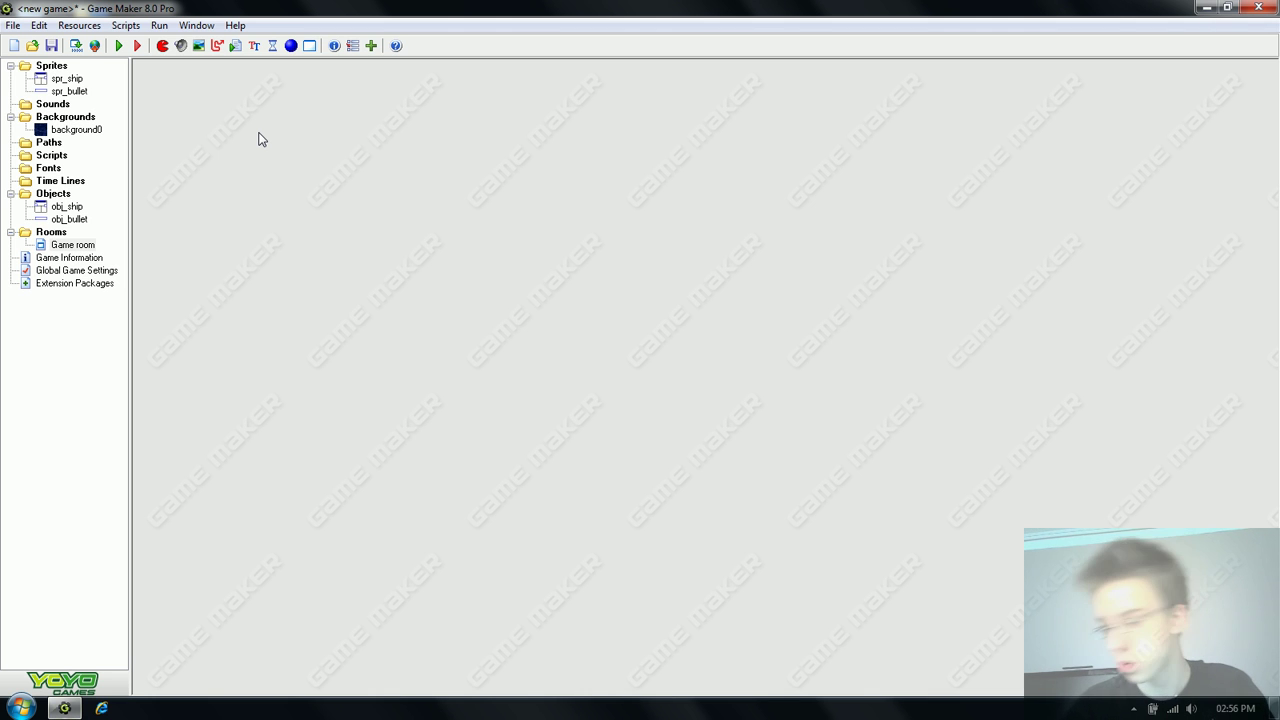